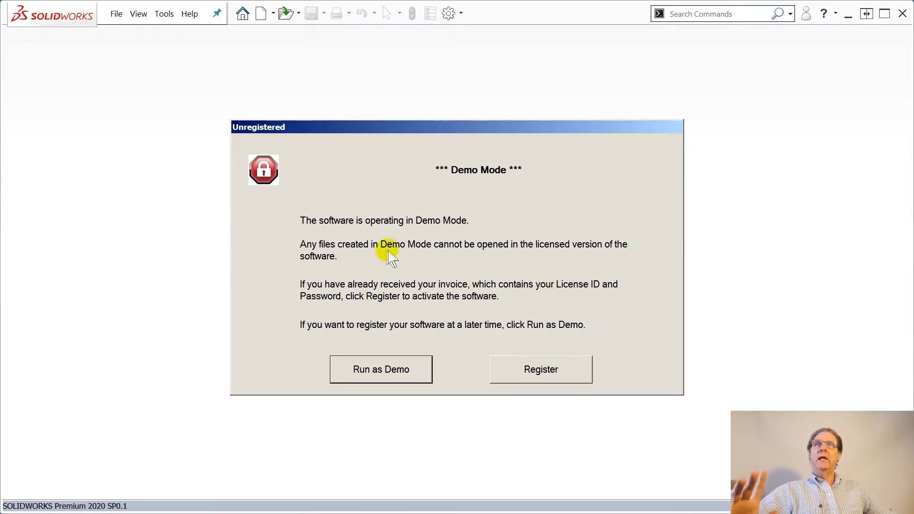
- Run the CAM add-in in demo mode and open Ruigh-test-part_Read-only.SLDPRT with read-only access
left_click(388, 380)
left_click(380, 374)
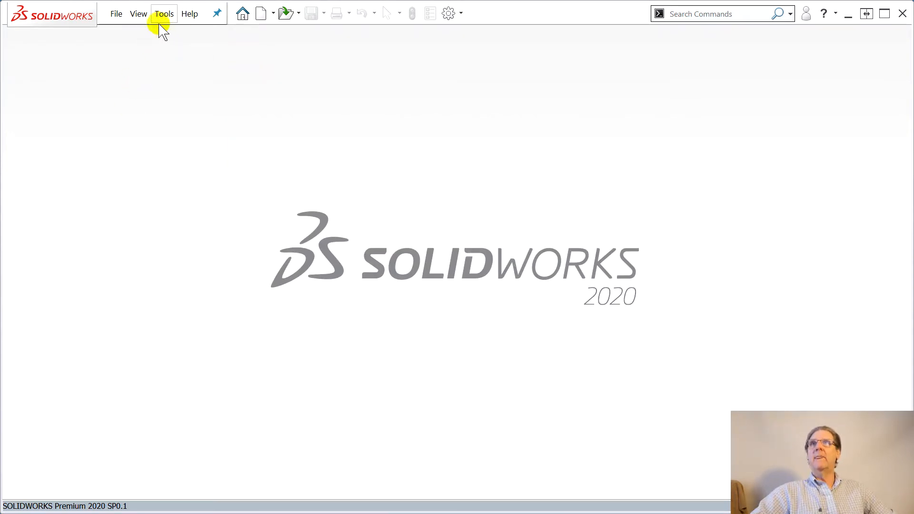
left_click(118, 16)
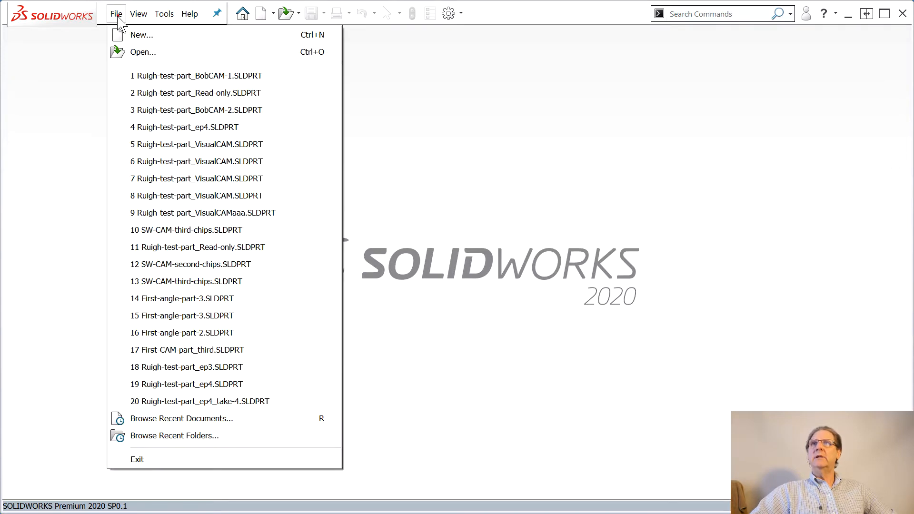
left_click(126, 53)
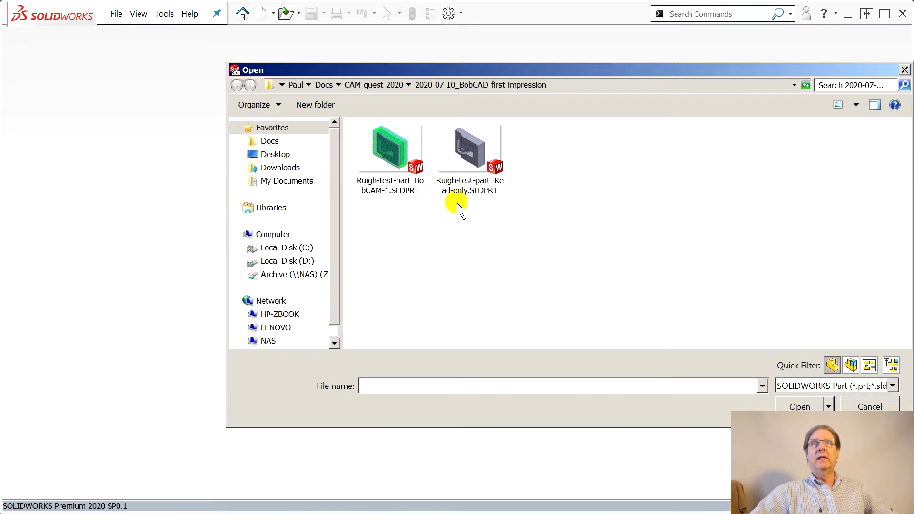
left_click(472, 162)
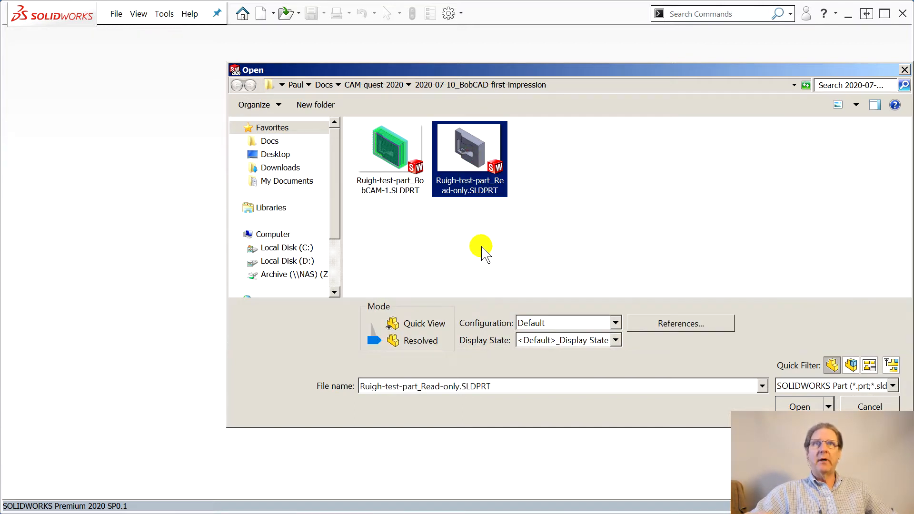
left_click(800, 407)
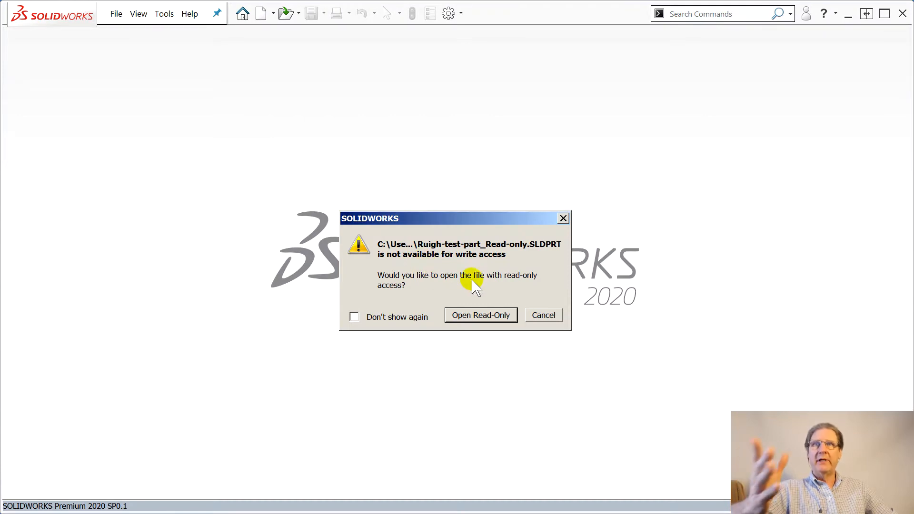
left_click(479, 317)
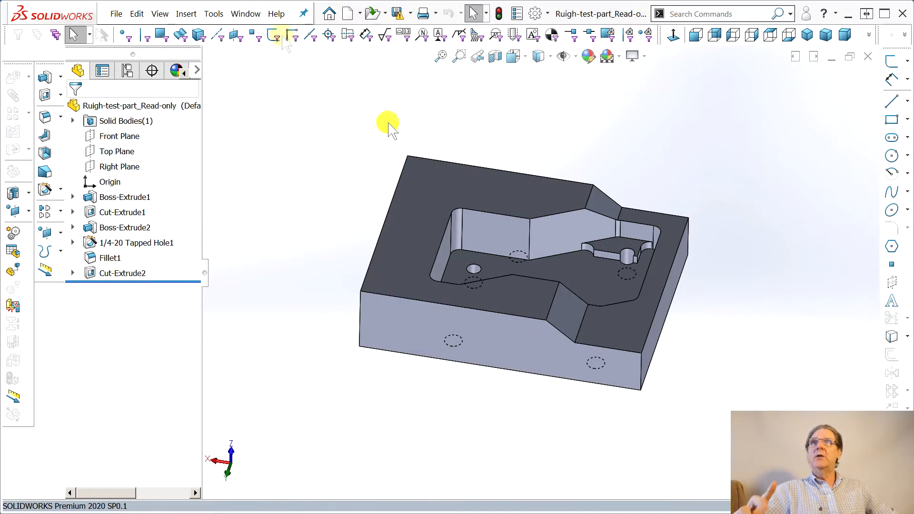
- Save the part as a copy and open it, replacing Ruigh-test-part_BobCAM-1.SLDPRT, converting it to the current version and closing the original
left_click(116, 13)
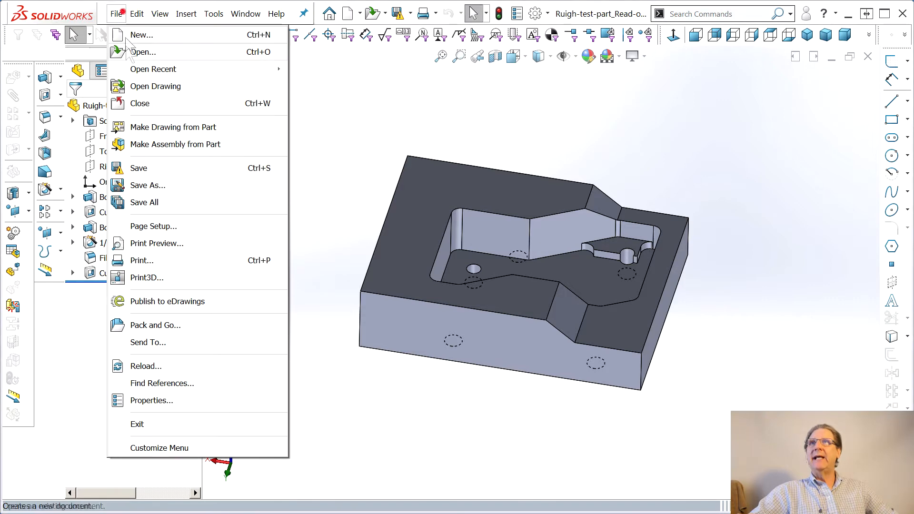
left_click(152, 185)
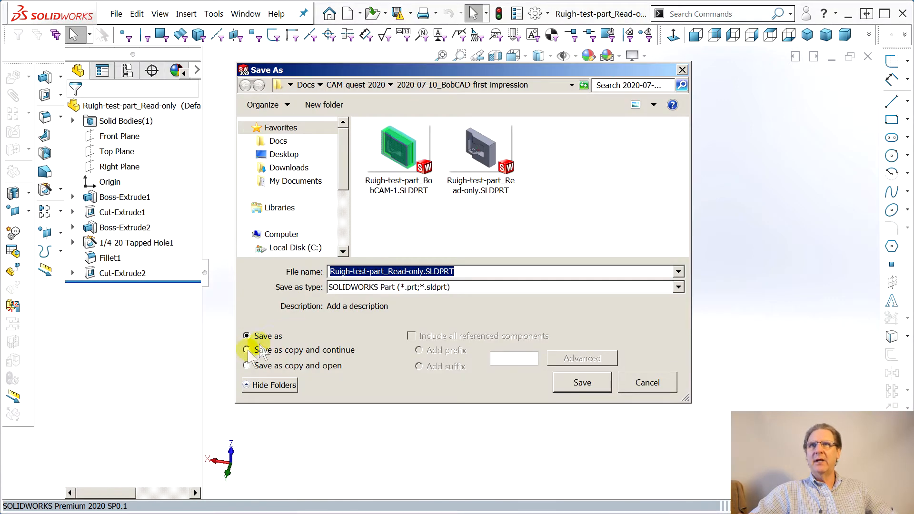
left_click(247, 366)
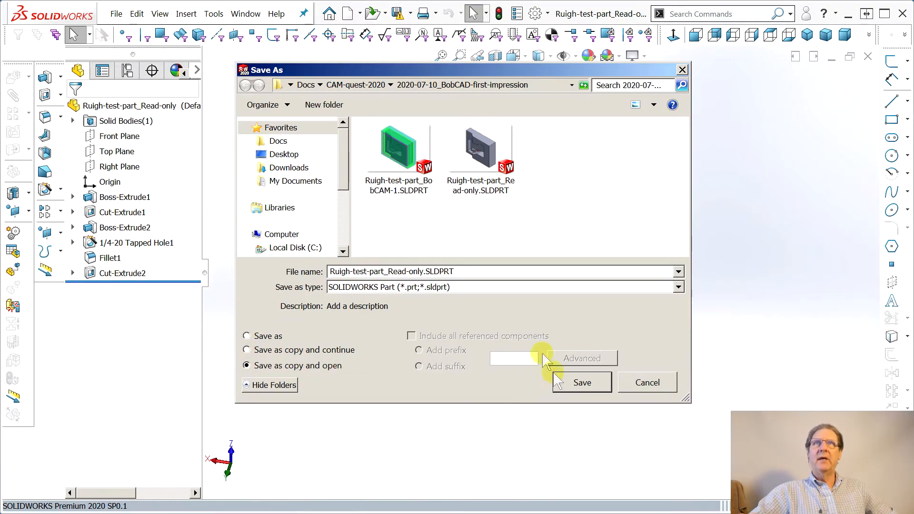
left_click(392, 153)
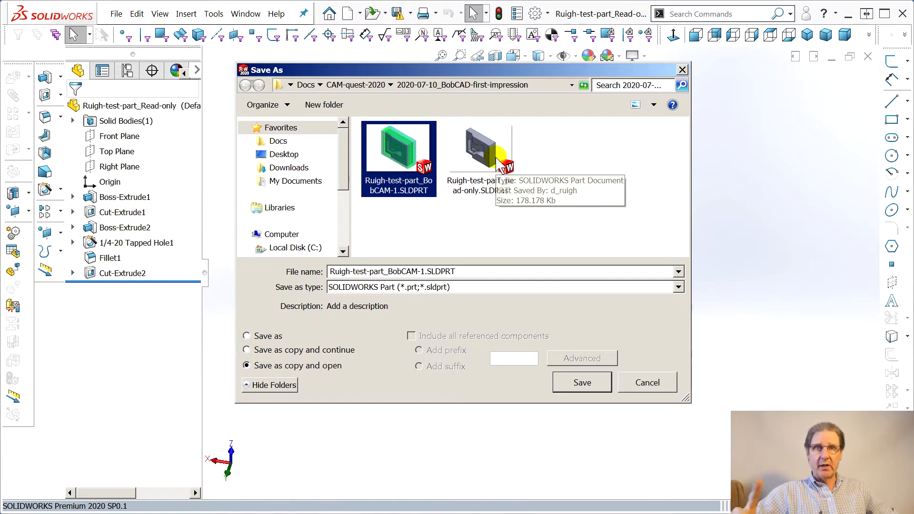
double_click(387, 152)
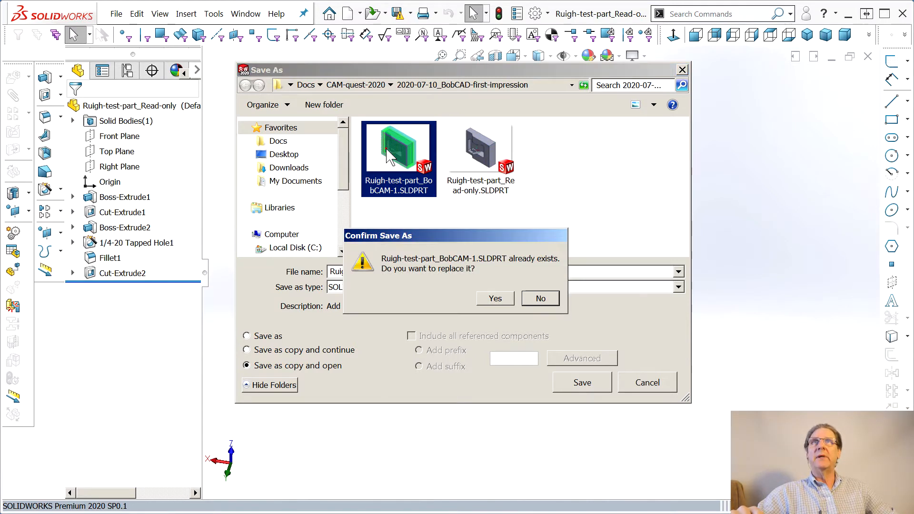
left_click(493, 299)
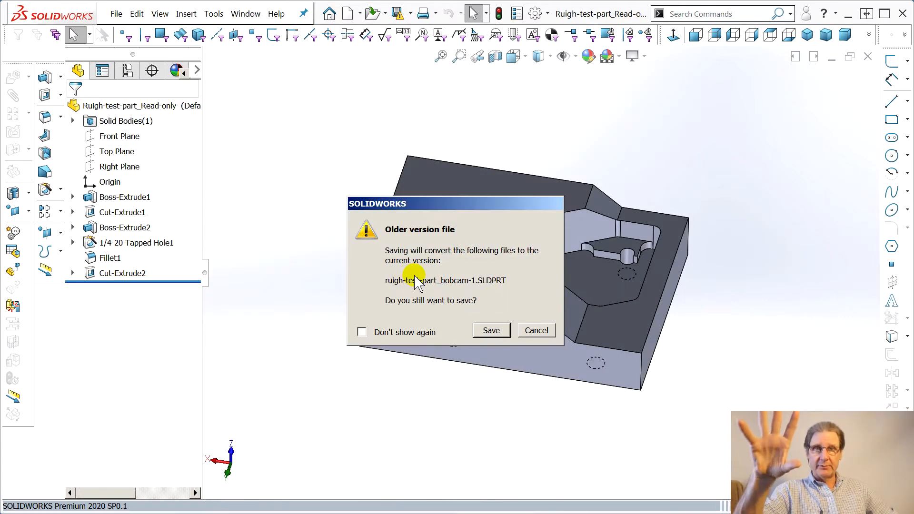
left_click(493, 330)
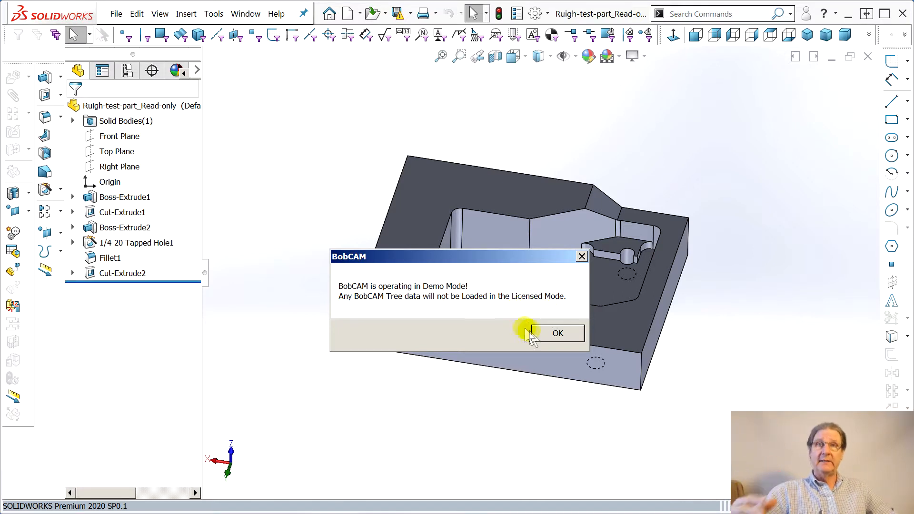
left_click(557, 334)
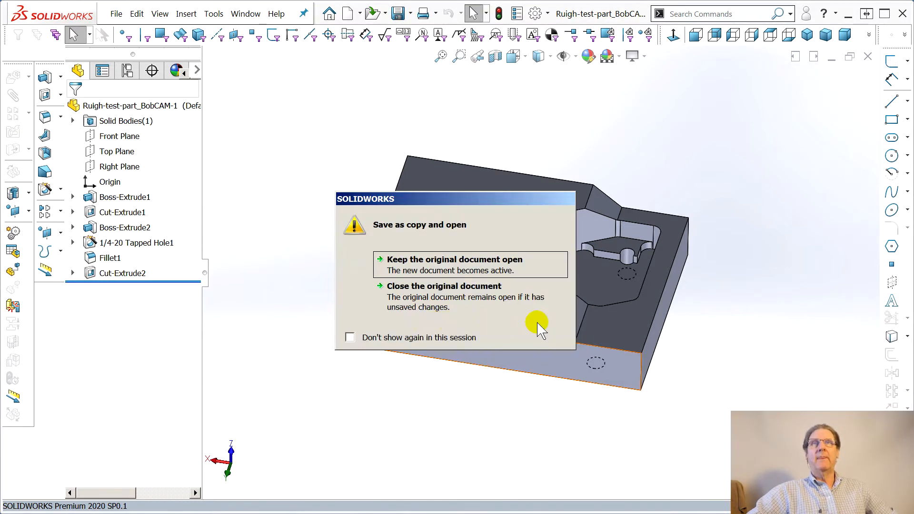
left_click(446, 288)
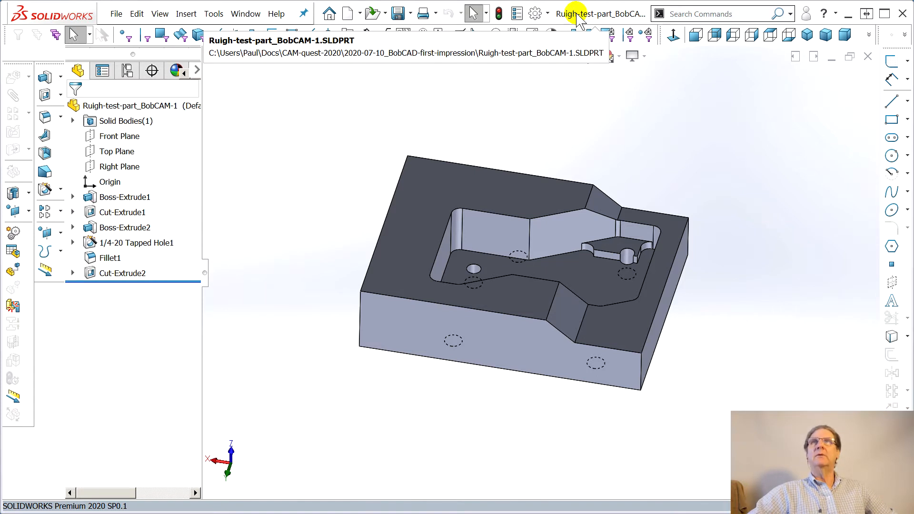
- Examine the part's central pocket, through holes, raised corner ledge and sloped top faces from several angles
middle_click_drag(781, 292, 707, 369)
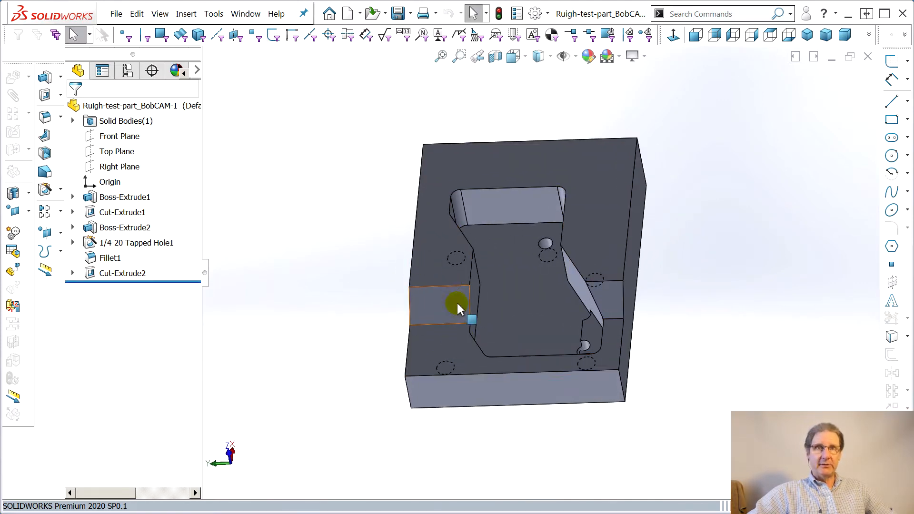
middle_click_drag(698, 330, 709, 393)
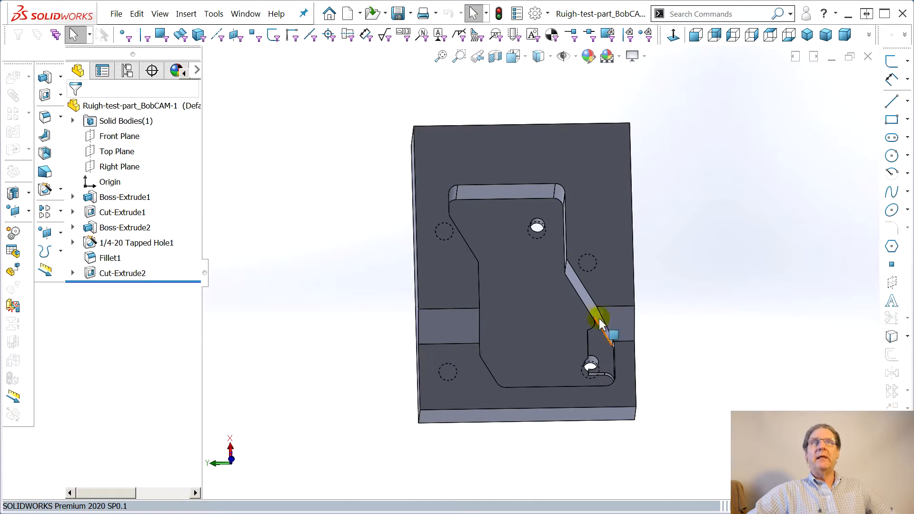
middle_click_drag(545, 255, 511, 276)
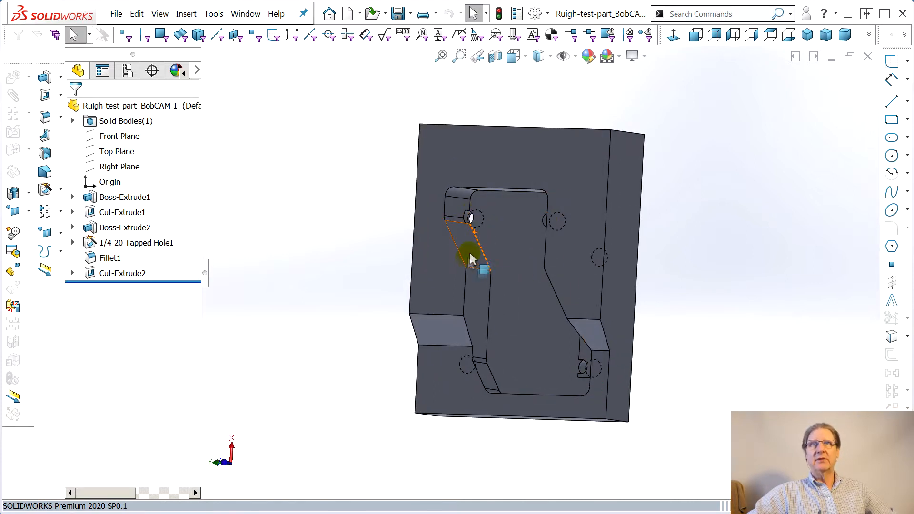
middle_click_drag(470, 255, 529, 286)
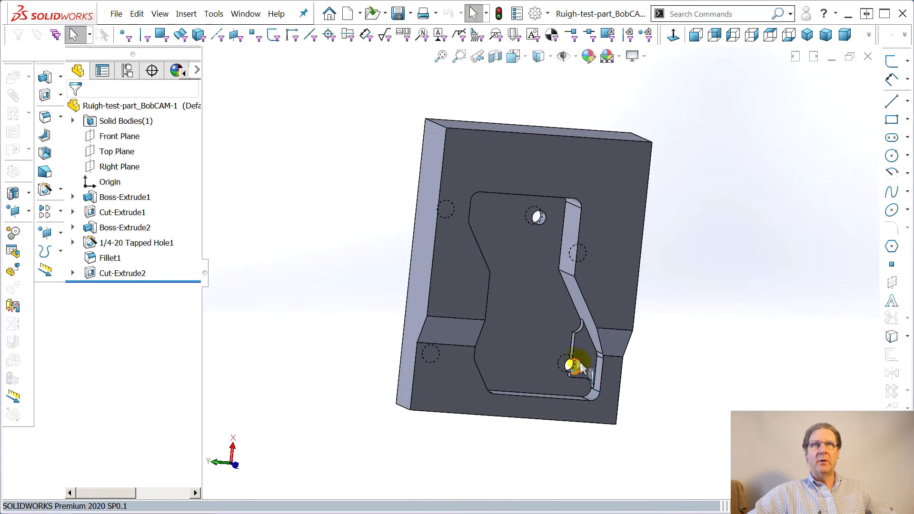
middle_click_drag(516, 355, 537, 280)
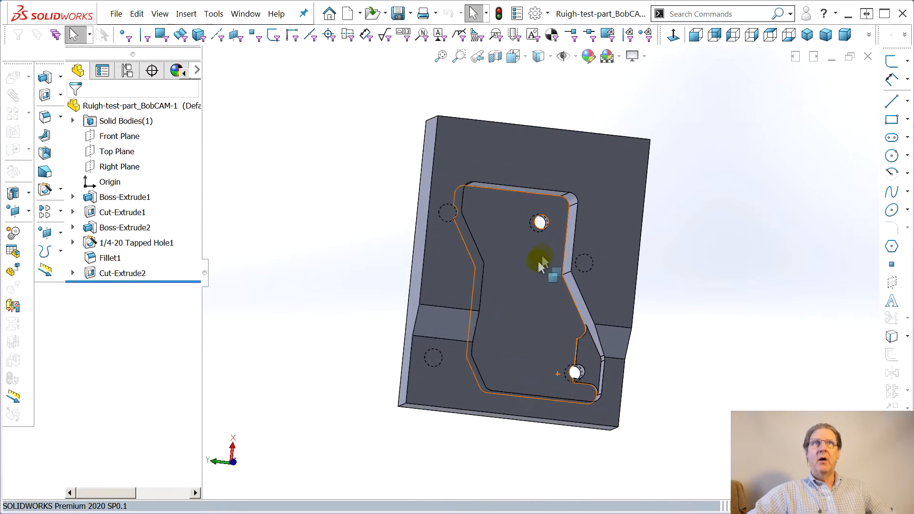
middle_click_drag(441, 292, 426, 227)
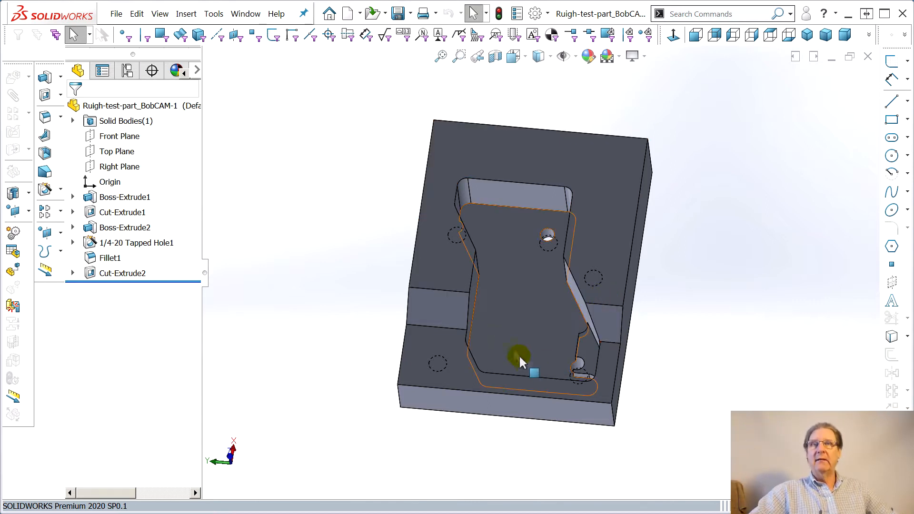
middle_click_drag(508, 319, 533, 330)
middle_click_drag(592, 336, 605, 369)
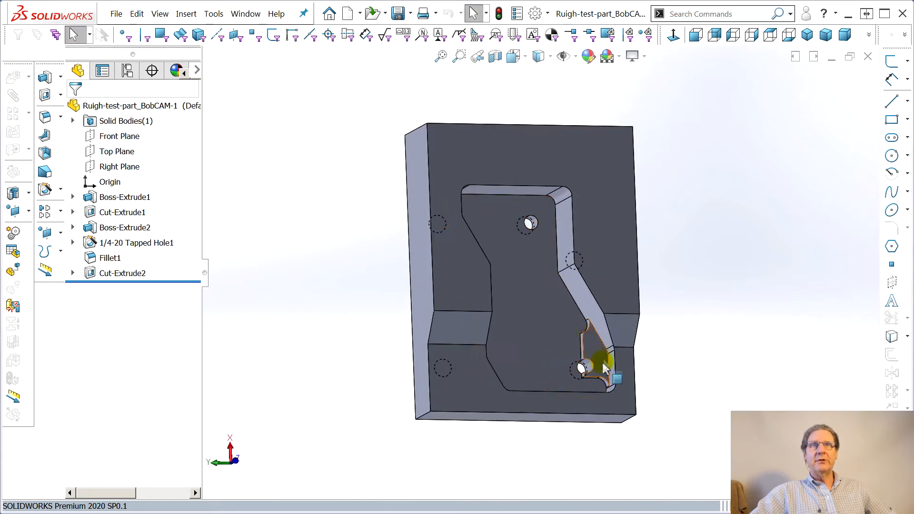
middle_click_drag(548, 353, 522, 277)
middle_click_drag(527, 227, 539, 232)
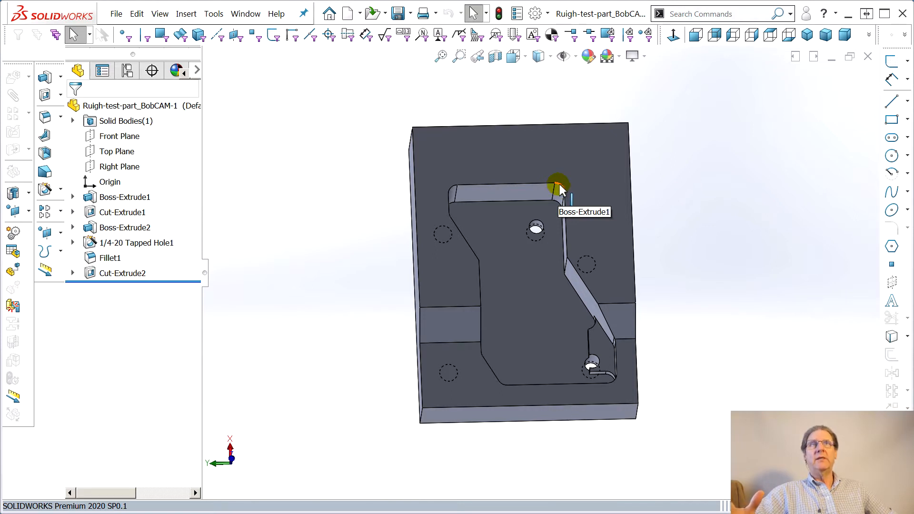
middle_click_drag(484, 206, 461, 217)
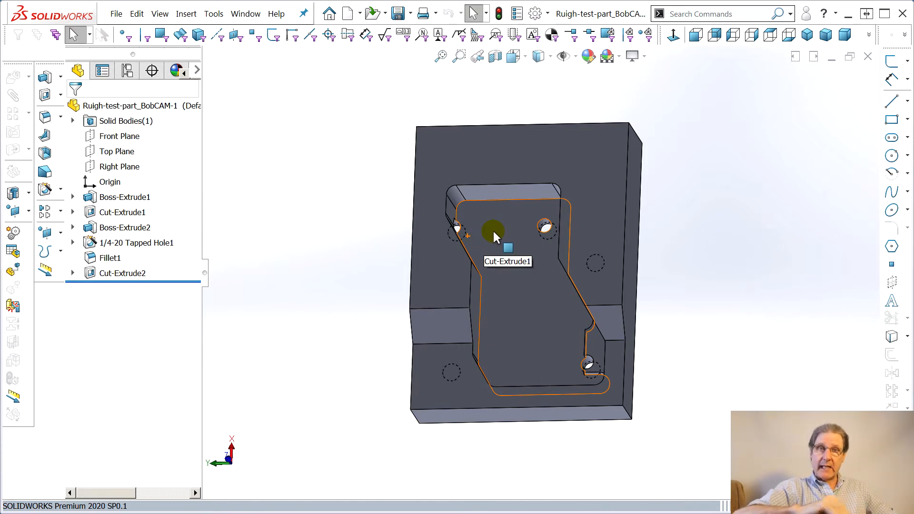
middle_click_drag(487, 230, 460, 289)
key("Escape")
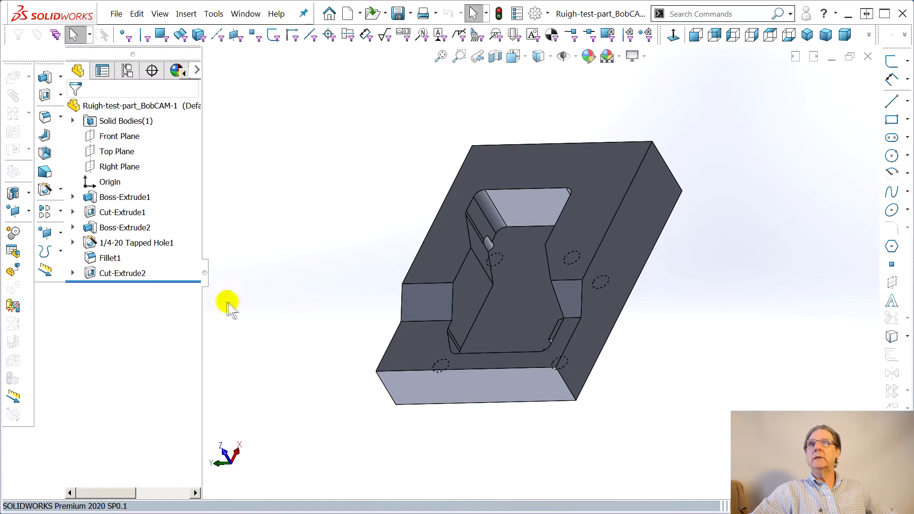
- Widen the feature tree pane, look through the BobCAM pages and return to the CAM tree
left_click_drag(206, 278, 276, 285)
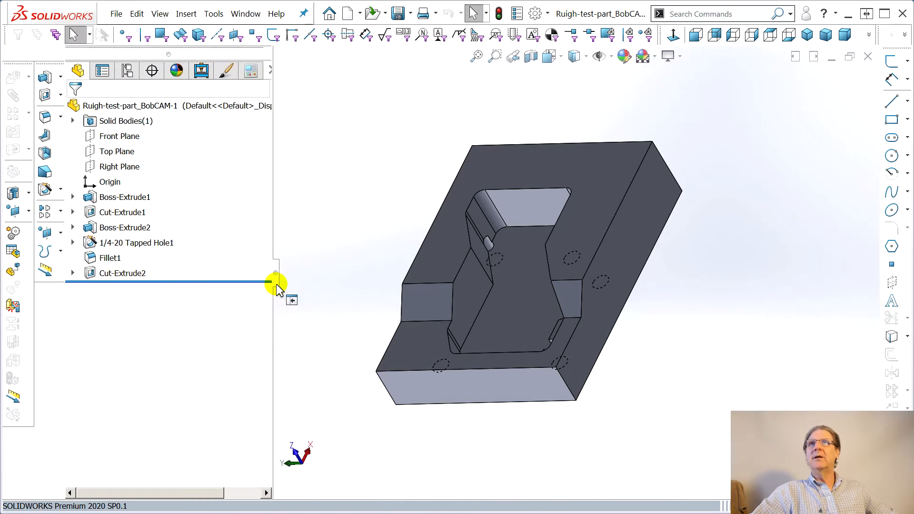
left_click(201, 72)
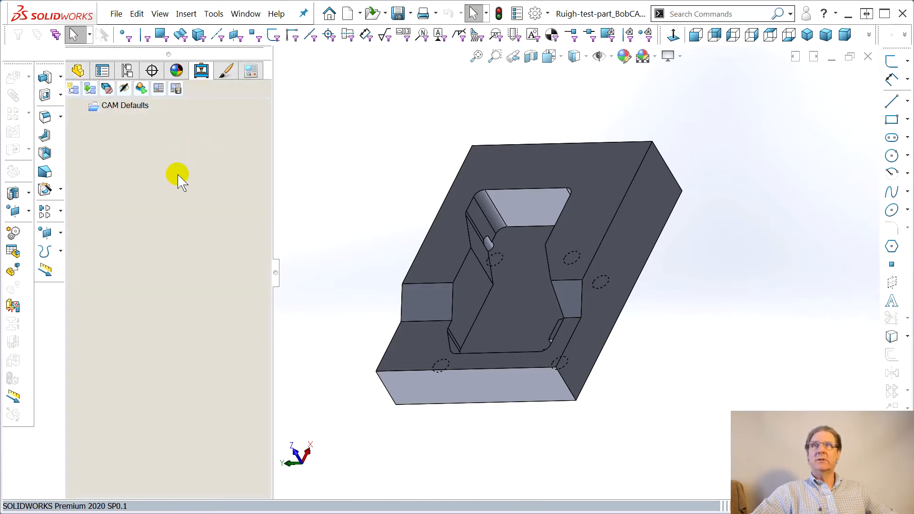
left_click(227, 71)
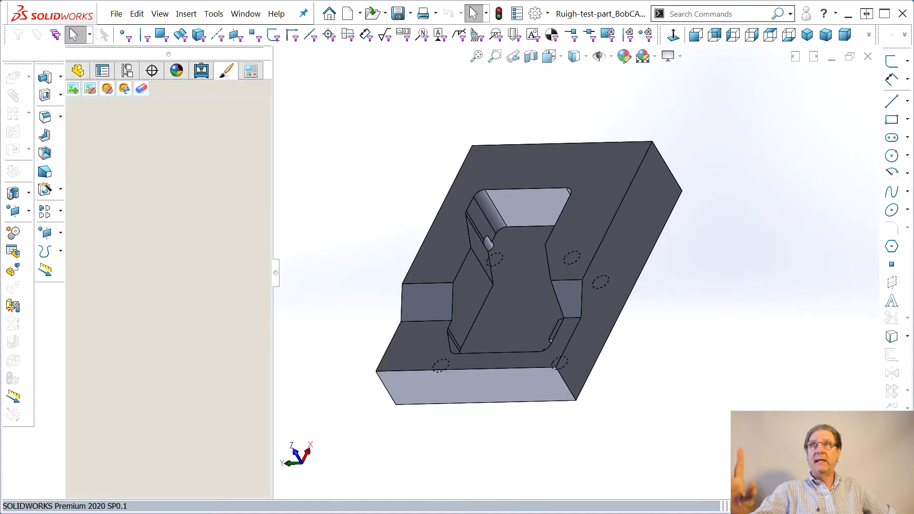
left_click(250, 74)
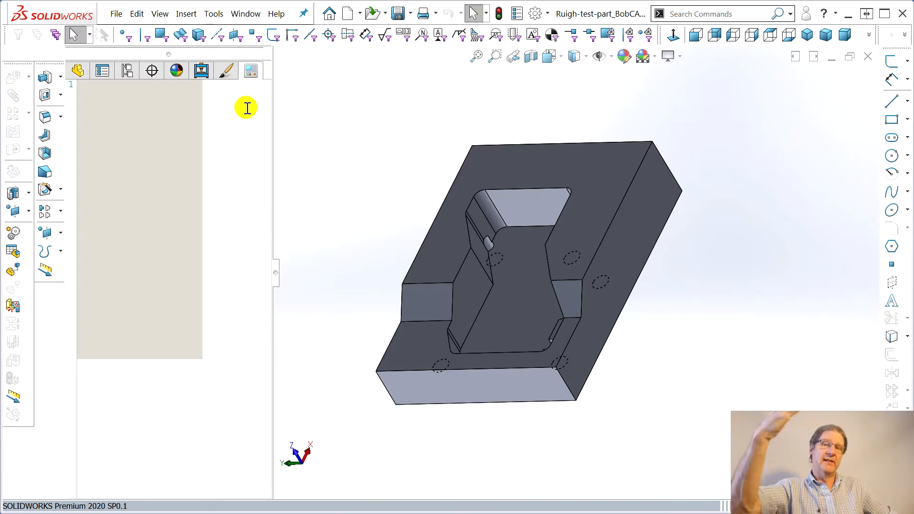
left_click(201, 74)
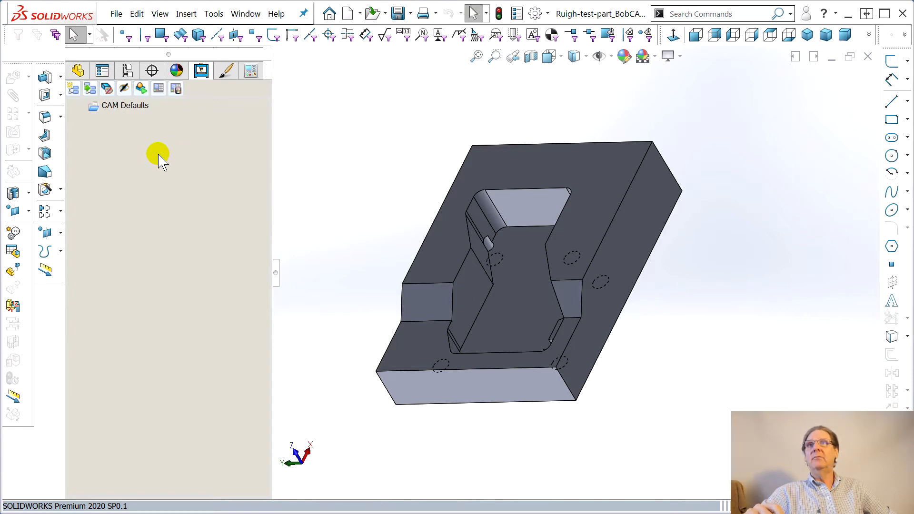
- Create a new milling job on the BC_3x_Mill machine with the System Default template and the Stock Wizard enabled
right_click(111, 109)
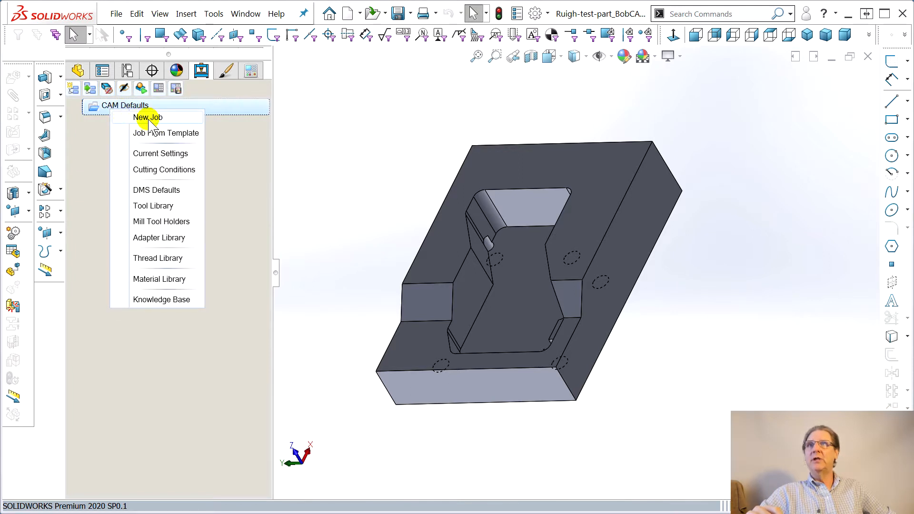
left_click(152, 118)
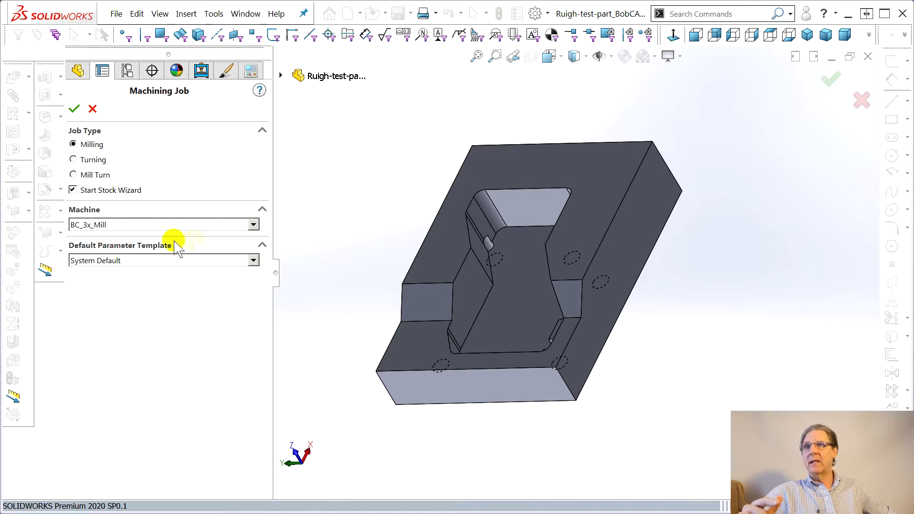
left_click(254, 225)
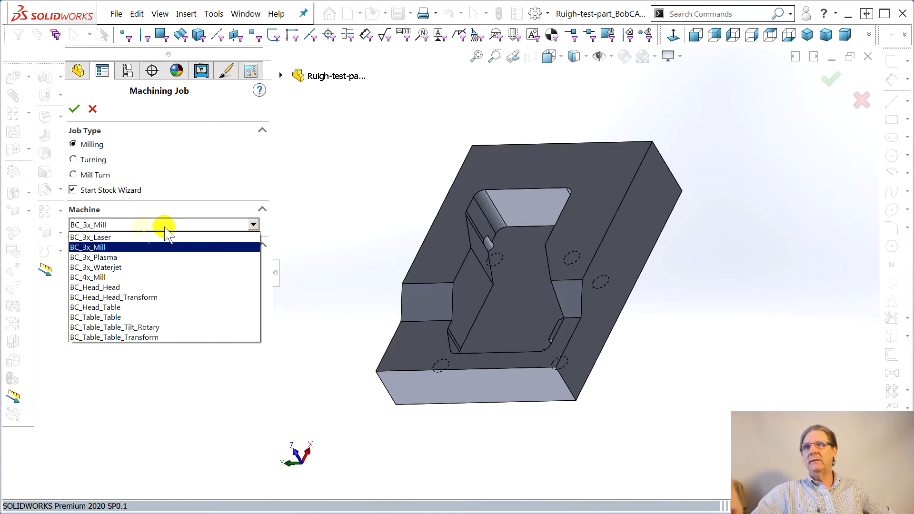
left_click(215, 189)
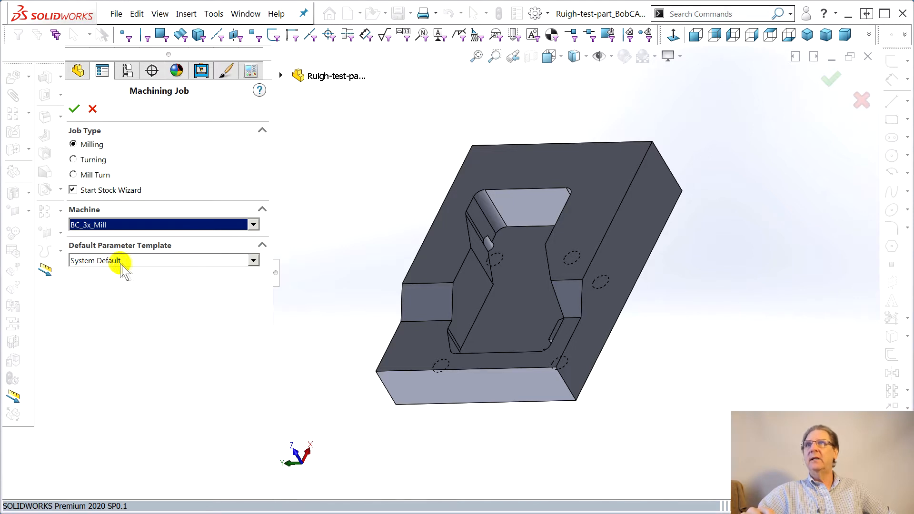
left_click(75, 109)
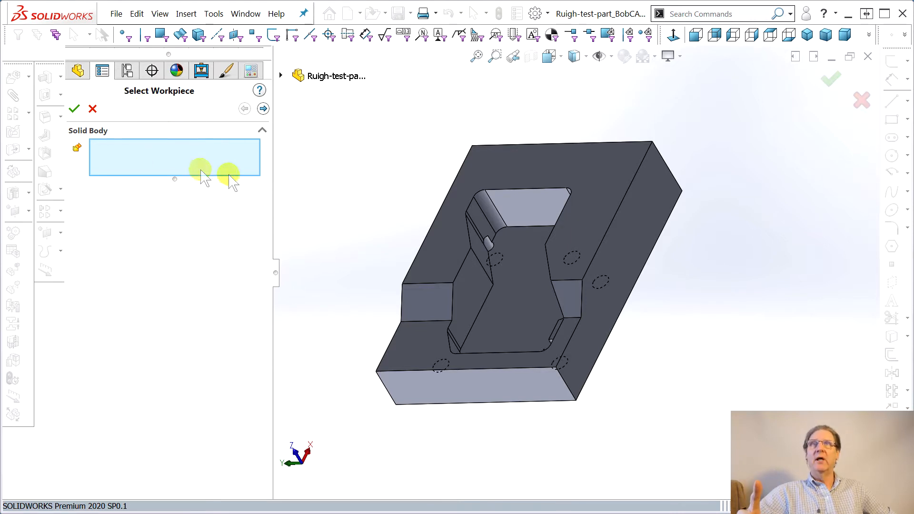
- Assign the part's solid body as the workpiece and open the milling job's stock specification for editing
left_click(497, 164)
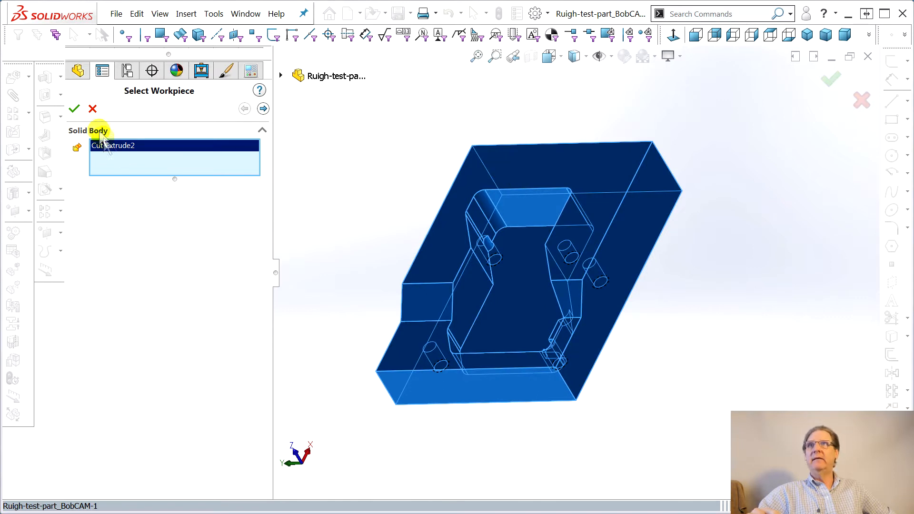
left_click(74, 110)
left_click(143, 200)
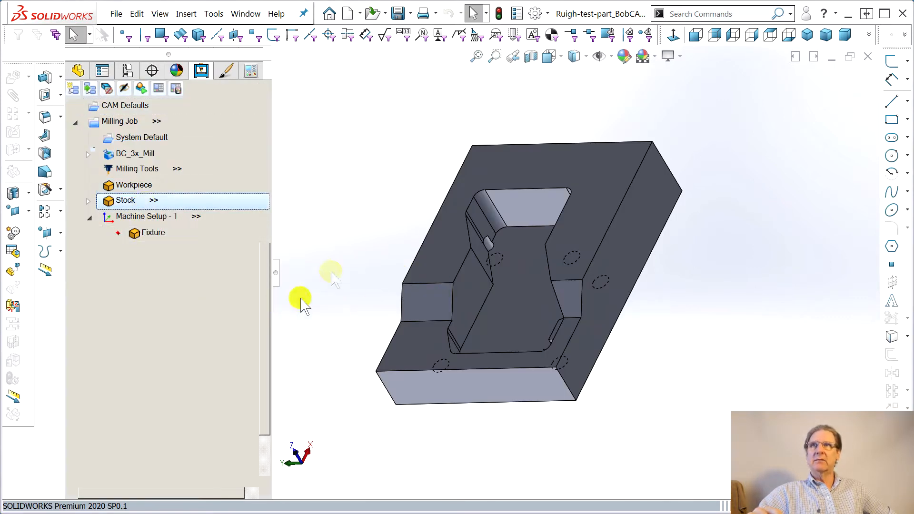
middle_click_drag(438, 328, 506, 310)
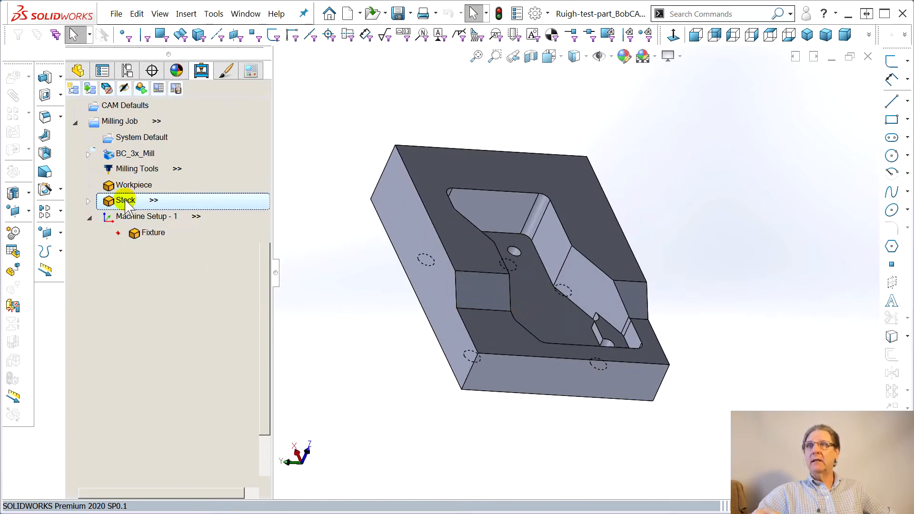
right_click(127, 207)
left_click(159, 206)
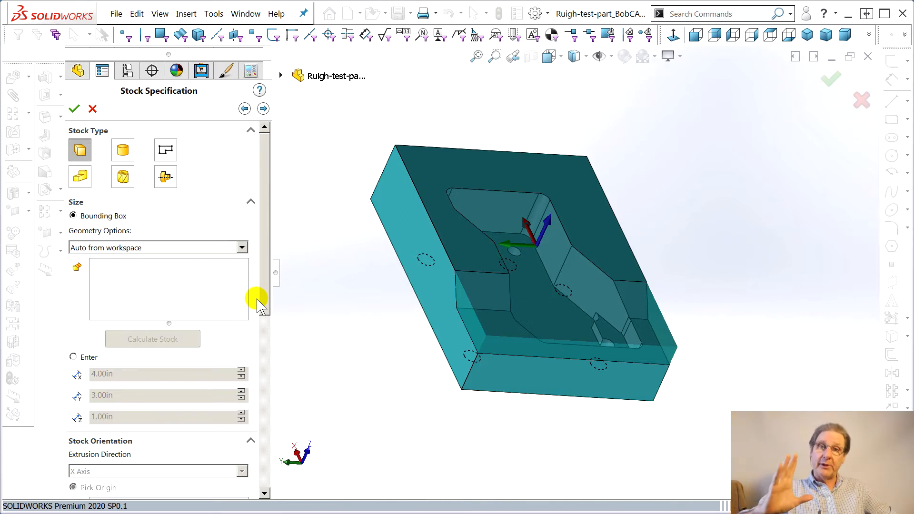
- Switch the stock size from the automatic bounding box to entered dimensions and set its X length to 4.50in
left_click_drag(269, 310, 260, 337)
middle_click_drag(443, 297, 594, 322)
middle_click_drag(530, 340, 567, 321)
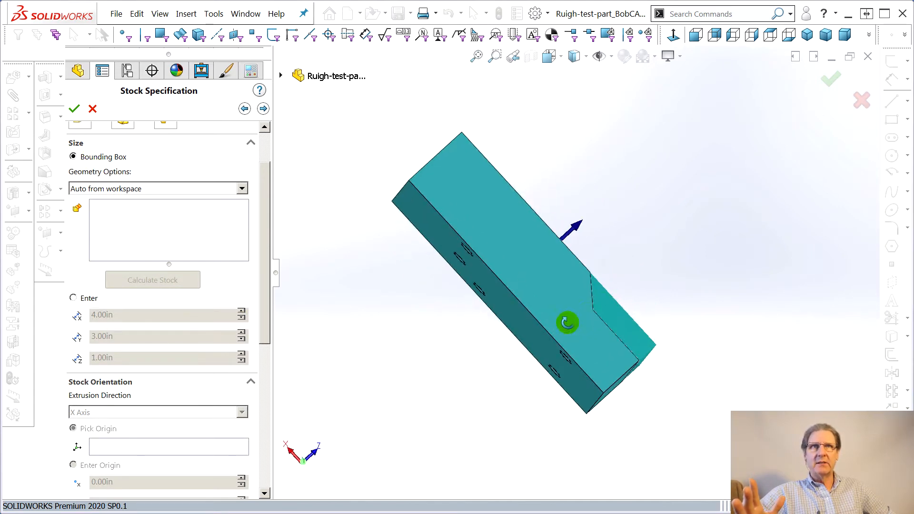
middle_click_drag(612, 378, 445, 384)
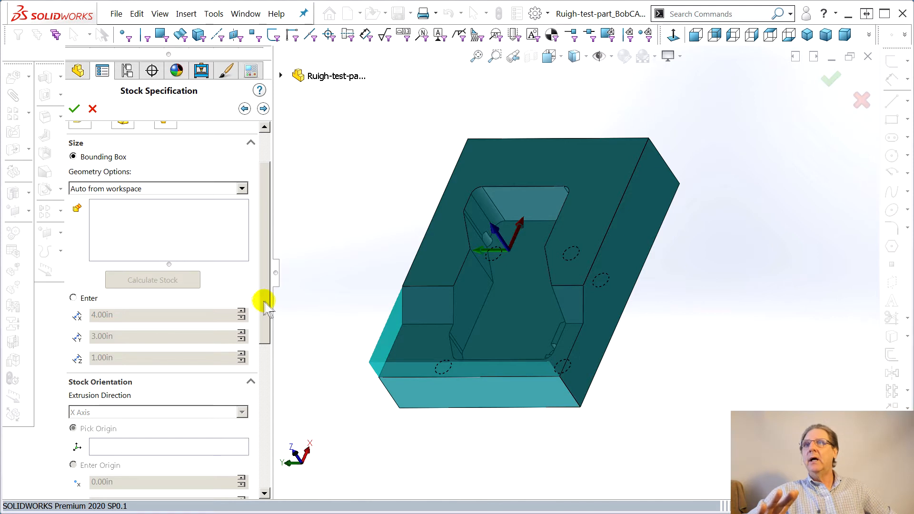
left_click(73, 299)
left_click(241, 311)
middle_click_drag(351, 330, 432, 390)
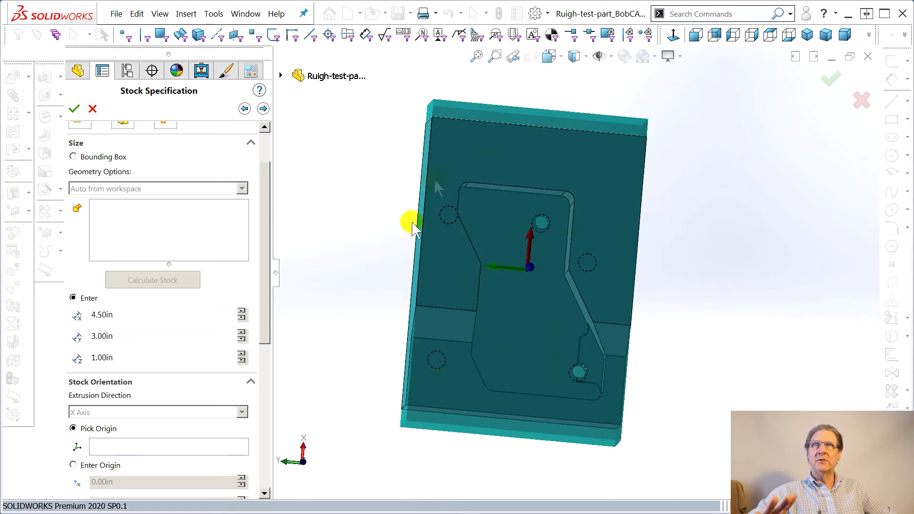
- Set the stock's Y dimension to 3.50in and its Z dimension to 1.50in
left_click(242, 332)
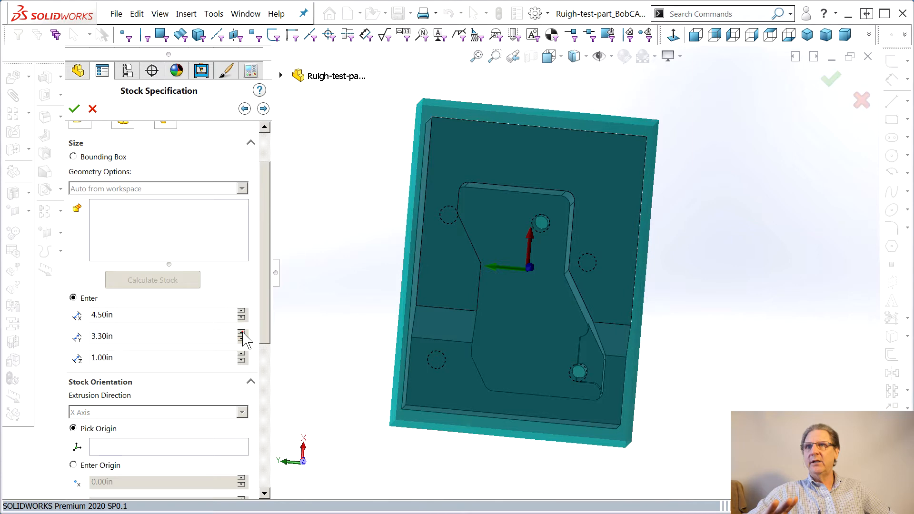
left_click(242, 339)
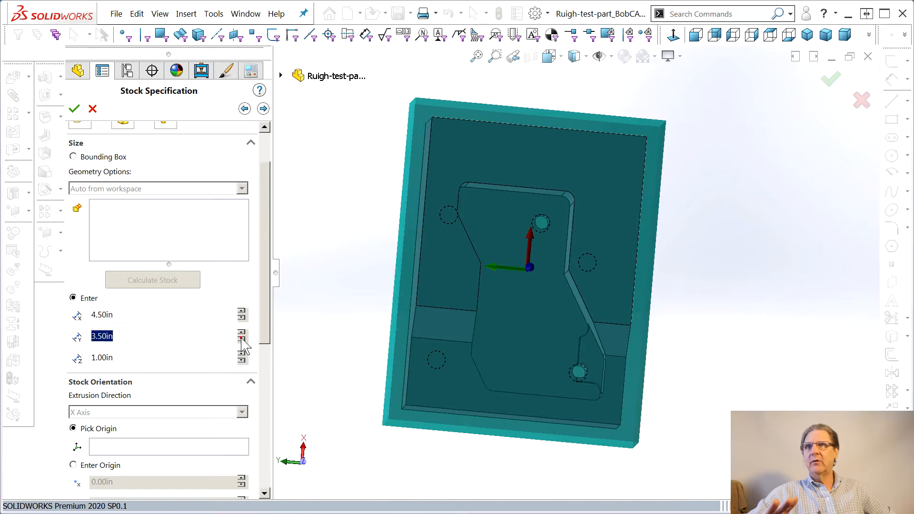
middle_click_drag(415, 334, 398, 348)
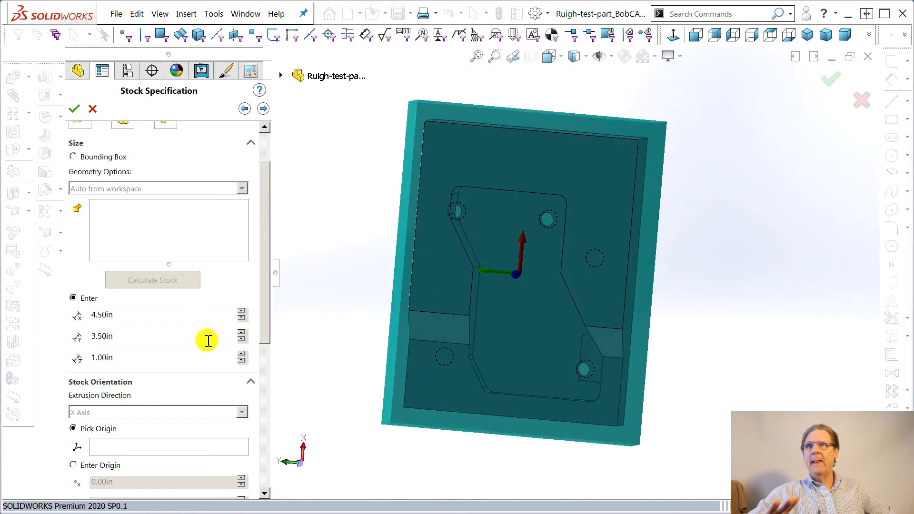
middle_click_drag(428, 380, 534, 307)
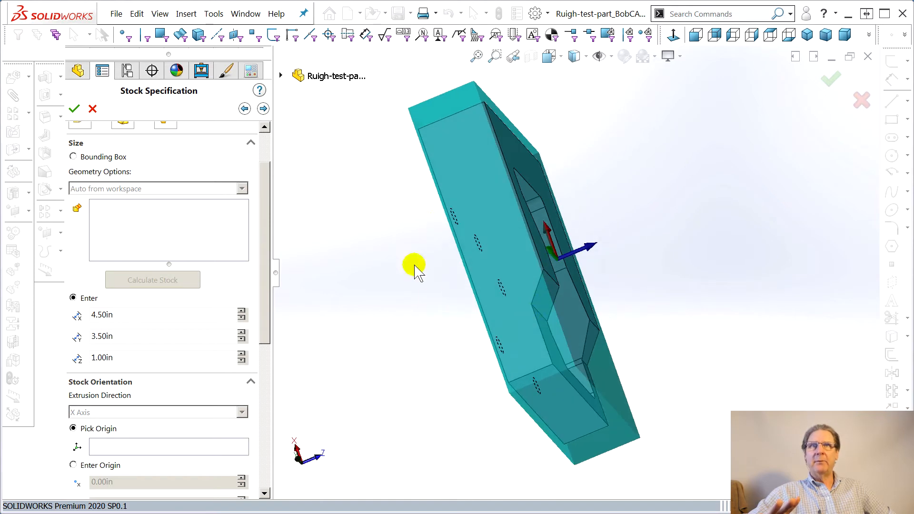
left_click(242, 355)
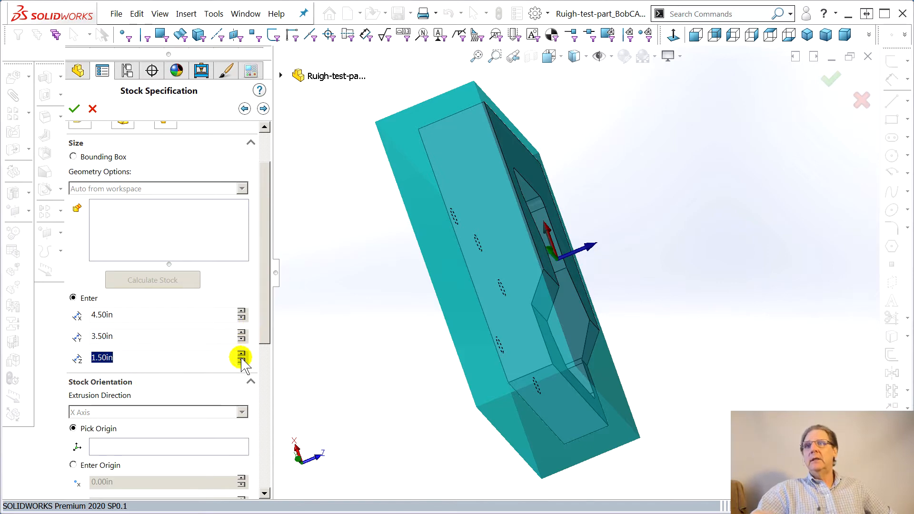
middle_click_drag(313, 342, 376, 446)
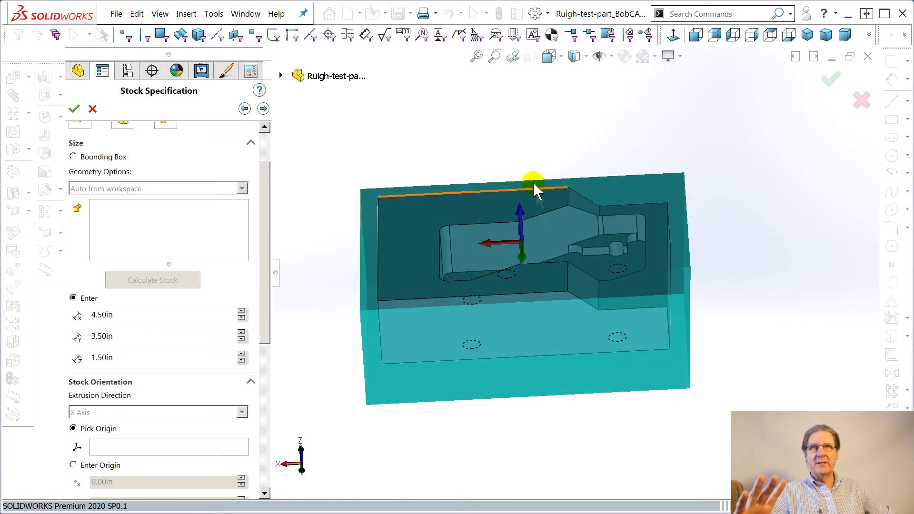
- Align the stock's X direction with the part's long top edge, reverse it and accept the stock specification
left_click_drag(265, 313, 265, 417)
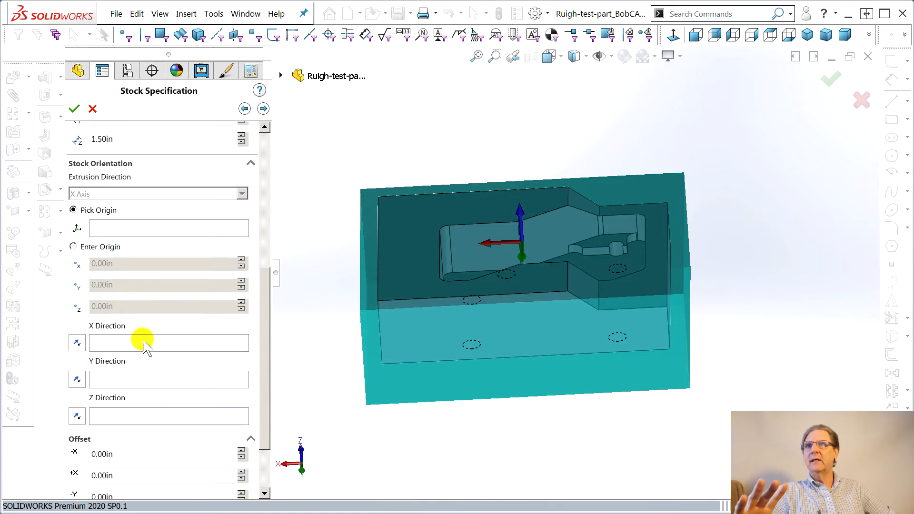
left_click(96, 343)
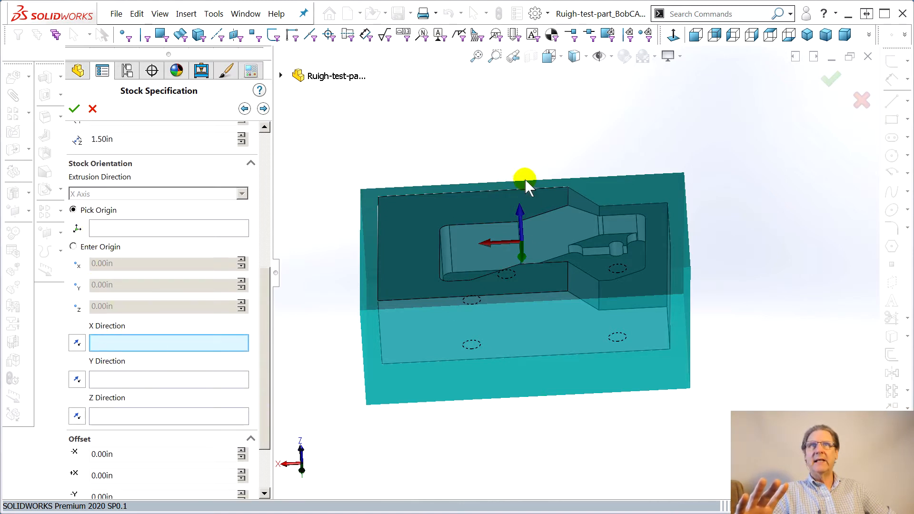
left_click(493, 193)
left_click(77, 343)
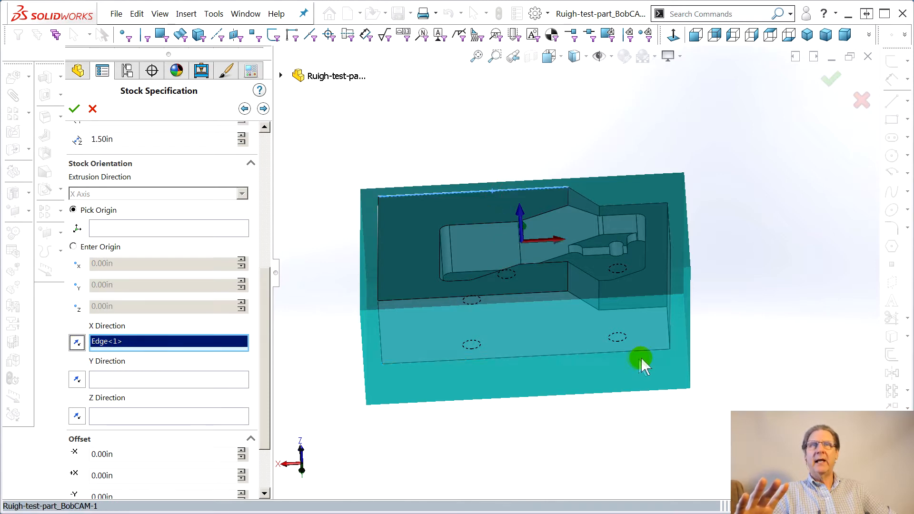
middle_click_drag(638, 363, 574, 369)
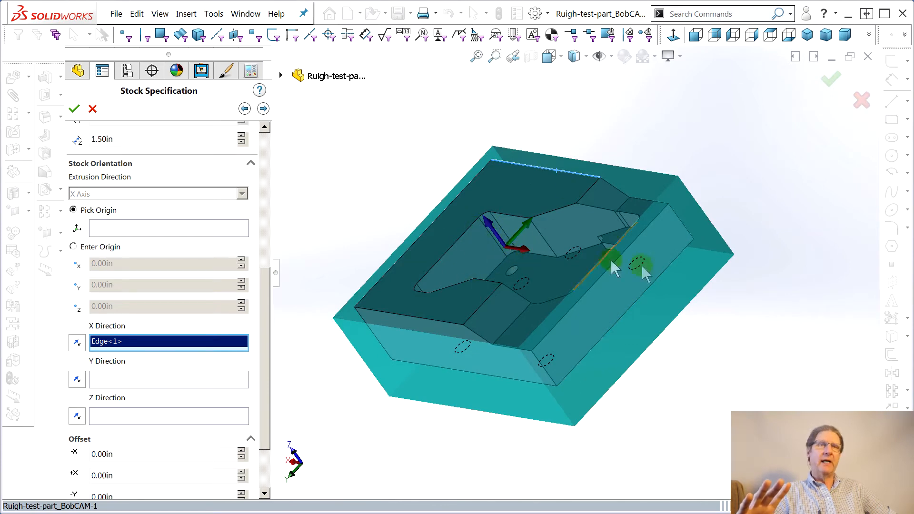
mouse_move(719, 307)
middle_mouse_down()
mouse_move(608, 360)
mouse_move(662, 353)
mouse_move(649, 334)
mouse_move(514, 377)
mouse_move(535, 343)
mouse_move(524, 352)
middle_mouse_up()
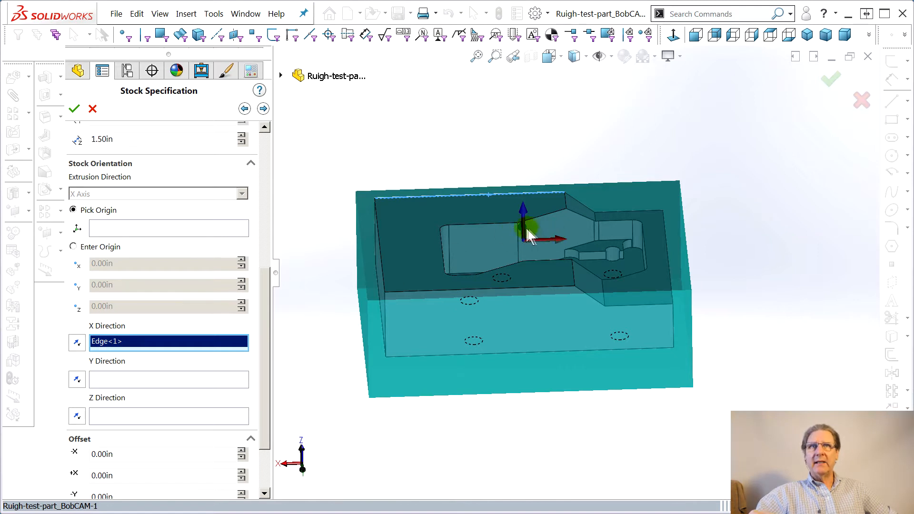
left_click(78, 109)
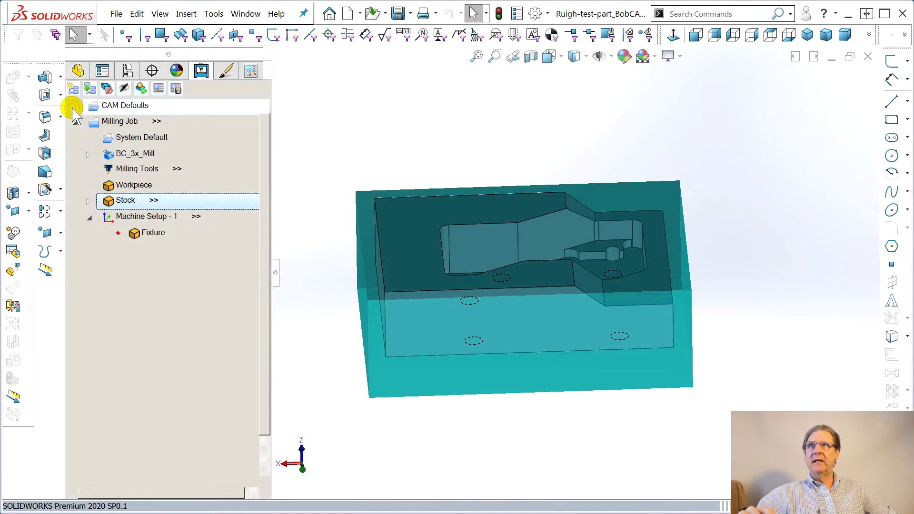
- Edit Machine Setup - 1 and place its origin on the stock's top corner at X 2.25in, Y -1.75in
left_click(139, 217)
right_click(139, 217)
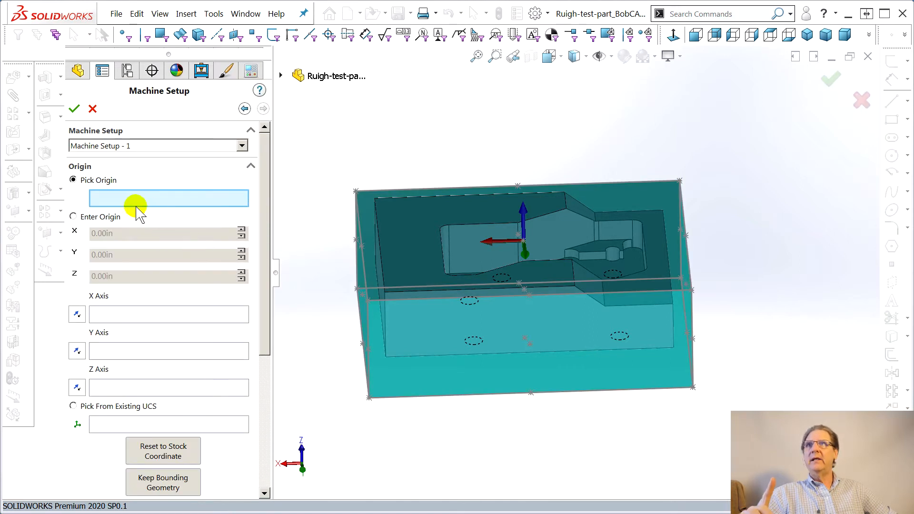
left_click(356, 192)
middle_click_drag(310, 241, 402, 278)
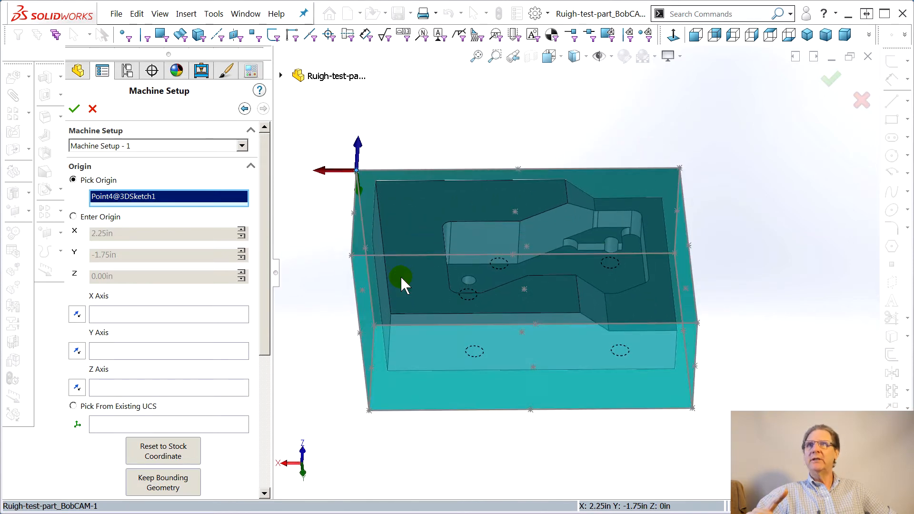
- Align the machine setup's X axis with the part's long top edge and Y axis with the adjoining short edge, reversing both
left_click(114, 315)
left_click(430, 181)
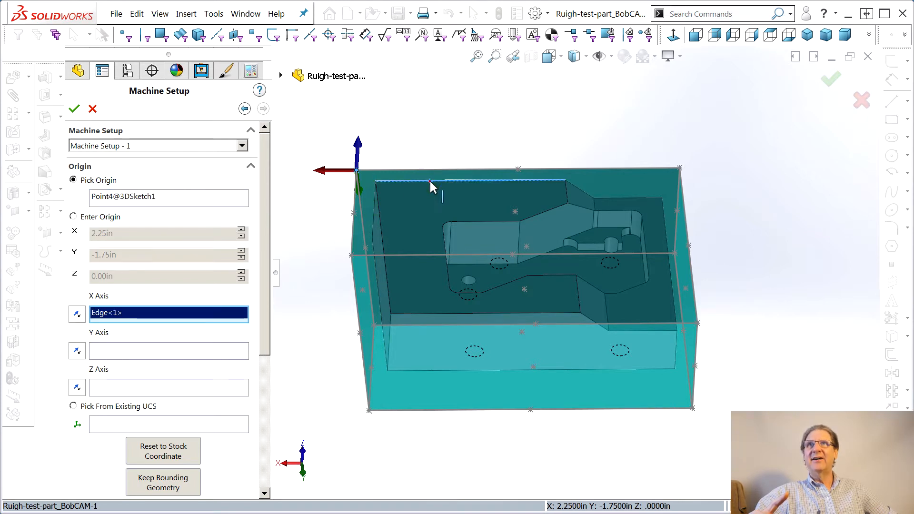
left_click(77, 315)
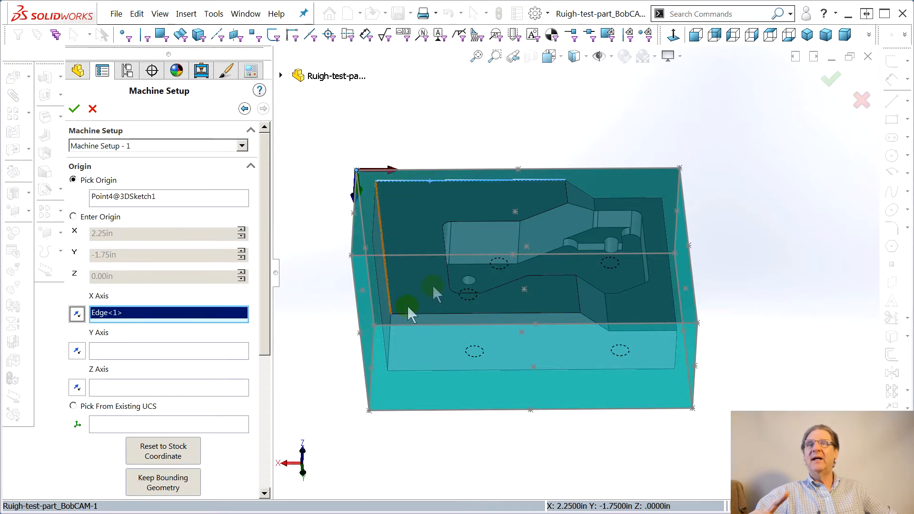
left_click(131, 360)
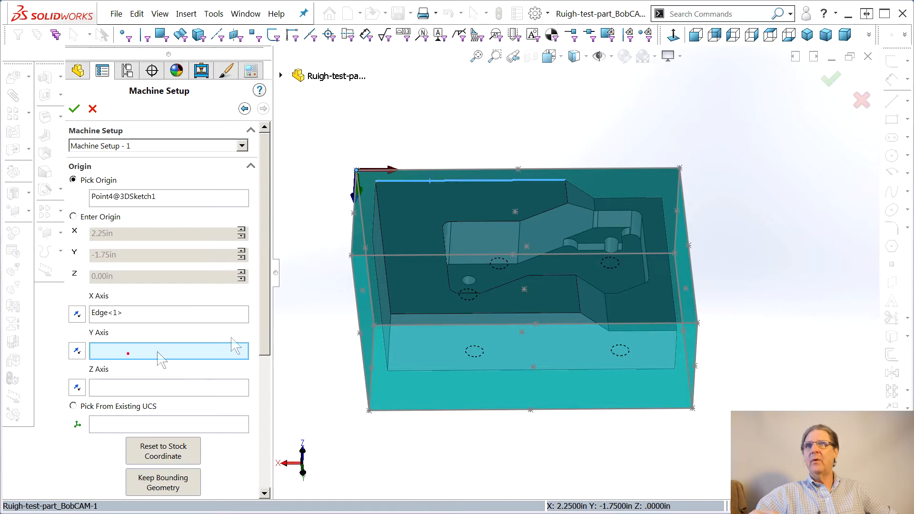
left_click(383, 244)
left_click(76, 351)
middle_click_drag(348, 308, 276, 364)
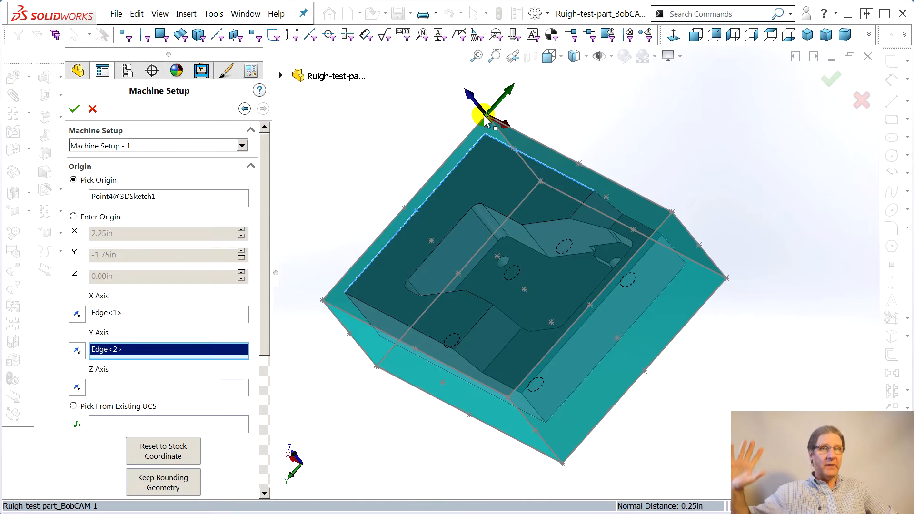
middle_click_drag(439, 241, 523, 239)
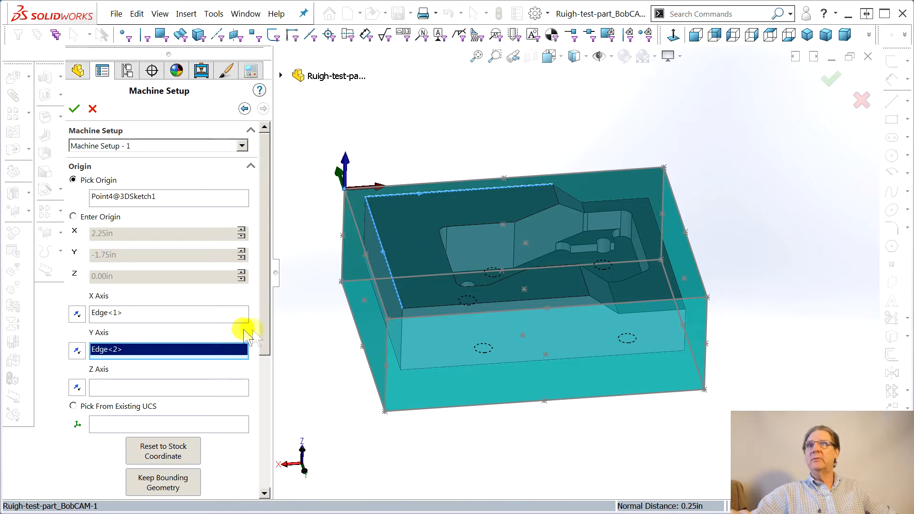
- Review the clearance plane and work offset settings and accept the machine setup
left_click_drag(266, 326, 257, 488)
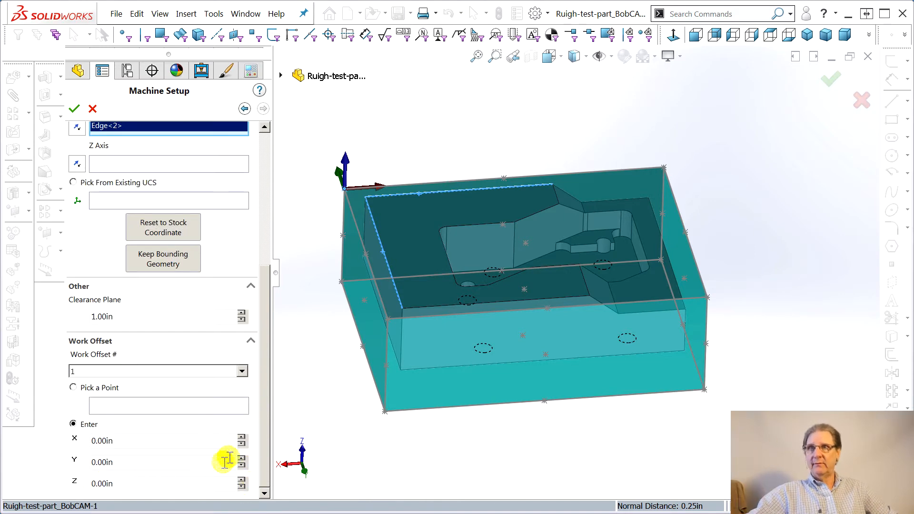
left_click_drag(261, 408, 240, 233)
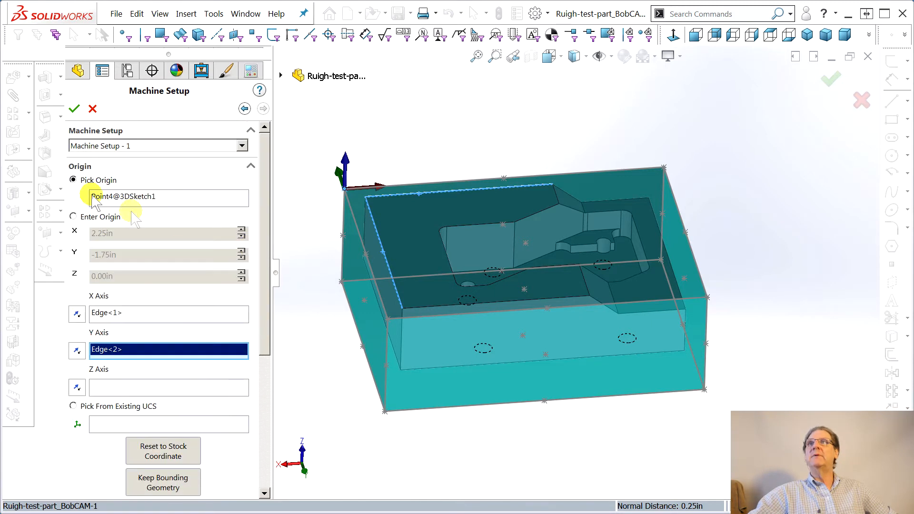
left_click(73, 111)
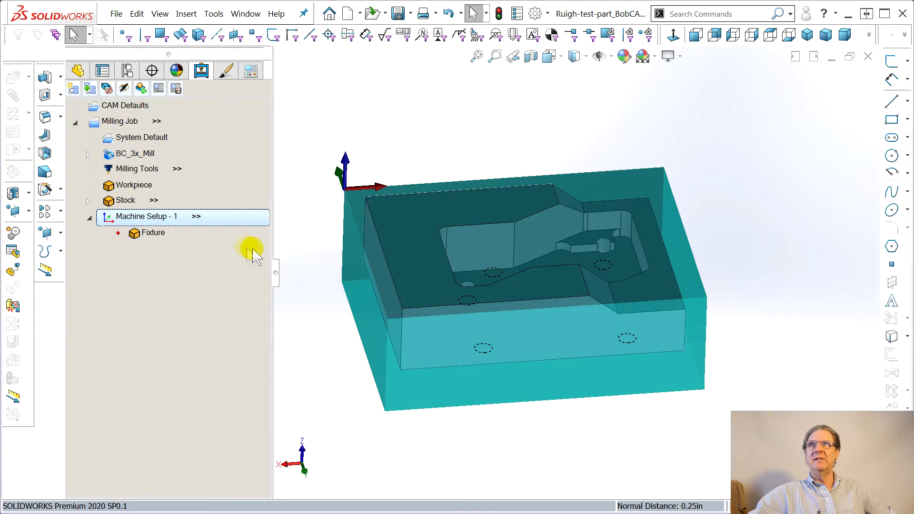
- Reopen the stock specification, switch to an entered stock origin and set its Z value to 0.10in
left_click(109, 200)
middle_click_drag(435, 347, 425, 278)
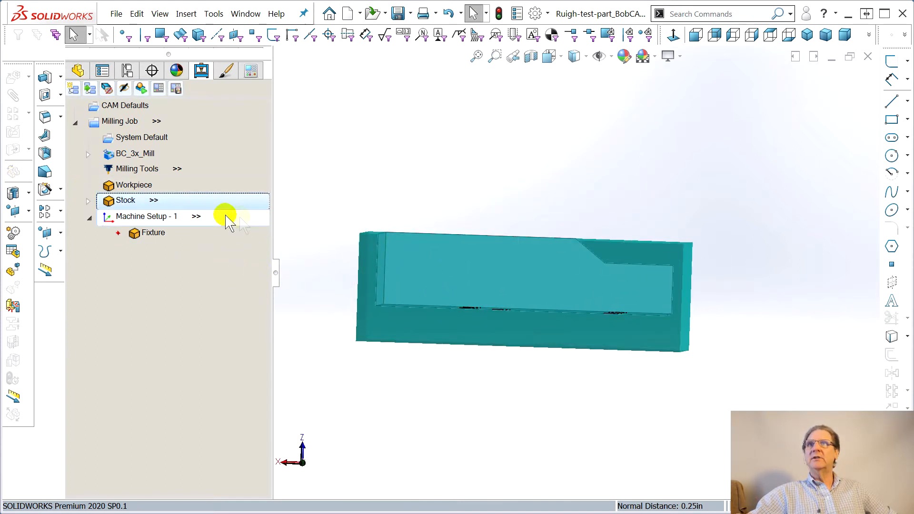
right_click(190, 200)
left_click(244, 218)
left_click(239, 213)
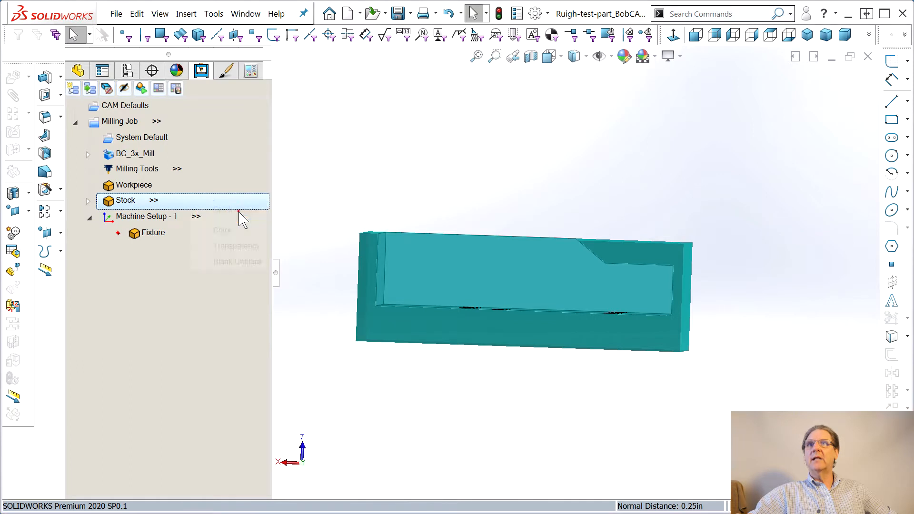
left_click_drag(265, 282, 266, 444)
left_click(116, 266)
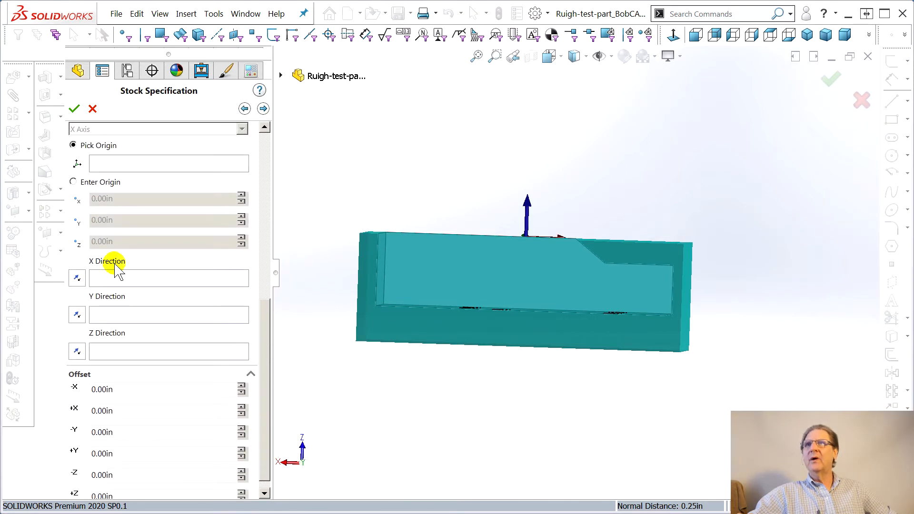
left_click(74, 182)
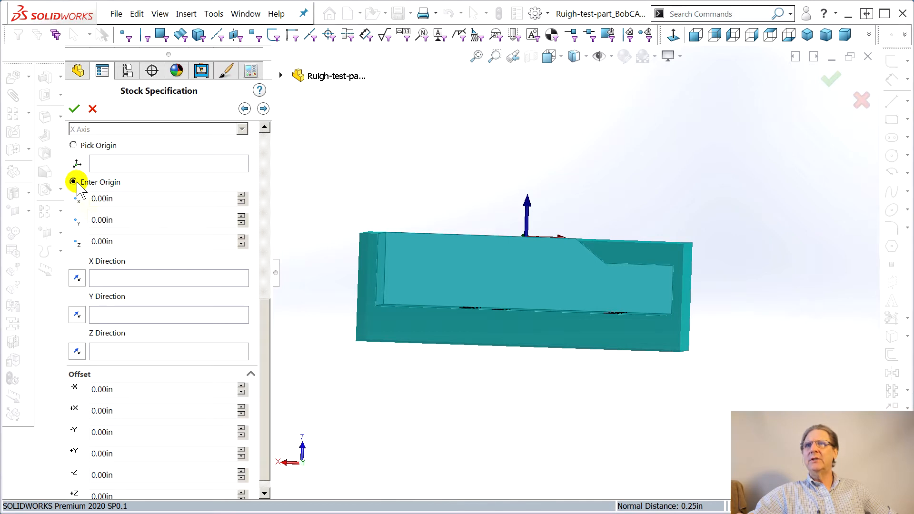
left_click(242, 238)
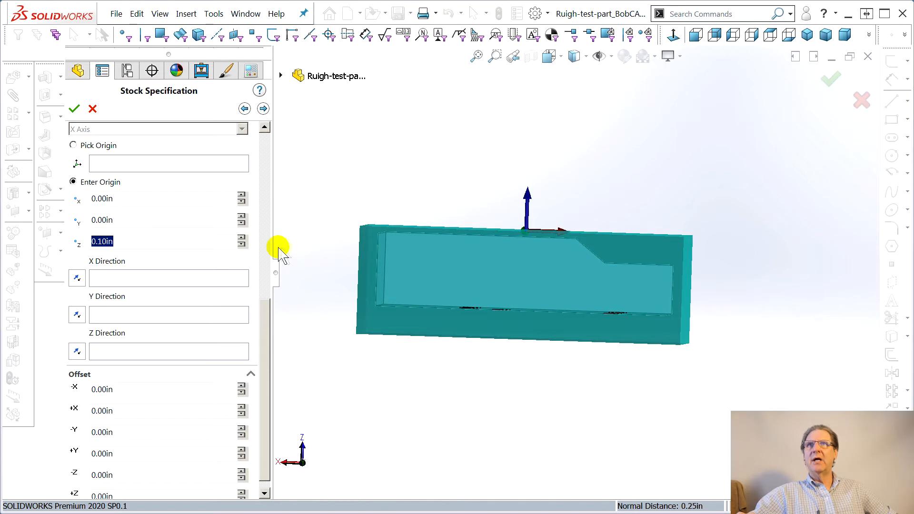
left_click(305, 274)
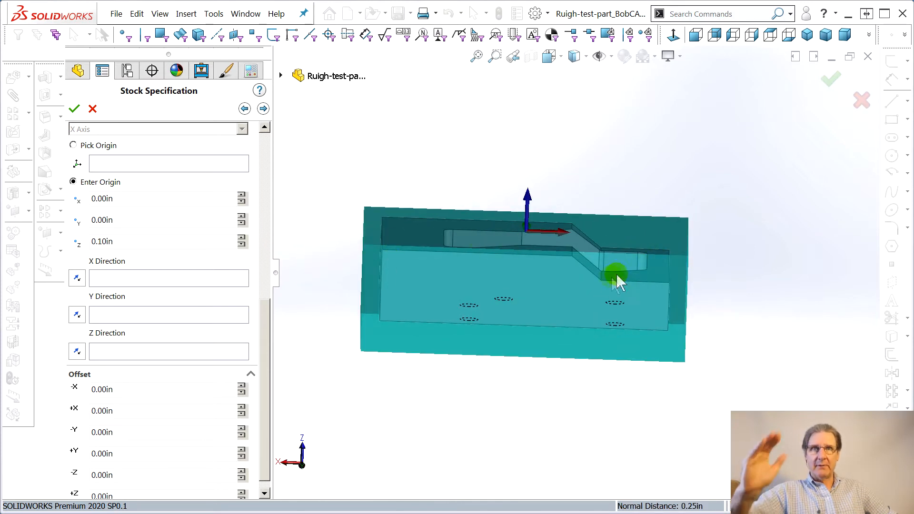
- Inspect the shifted stock around the part from several angles and accept the stock specification
middle_click_drag(618, 274, 671, 341)
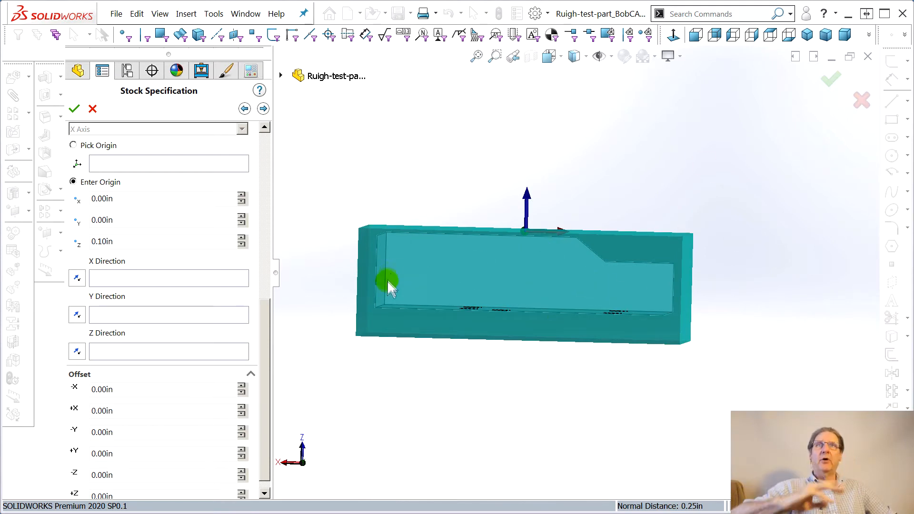
middle_click_drag(667, 291, 610, 305)
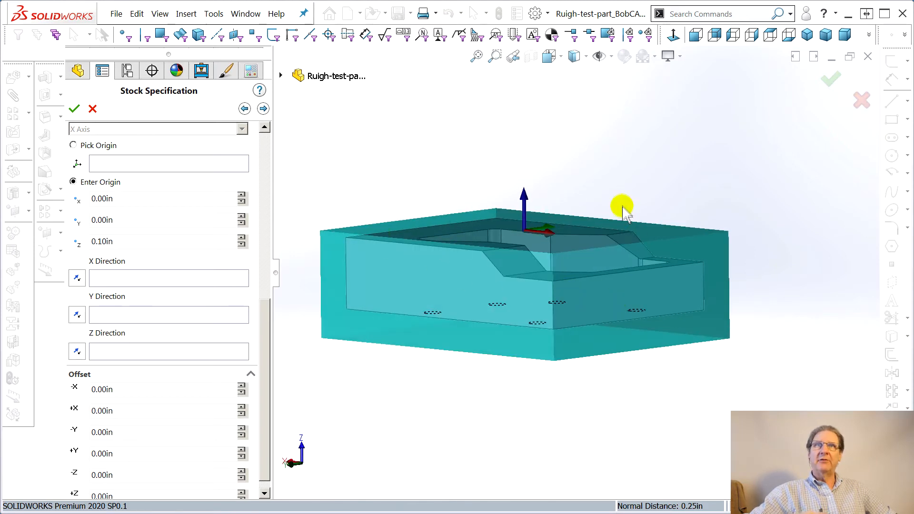
middle_click_drag(444, 342, 427, 417)
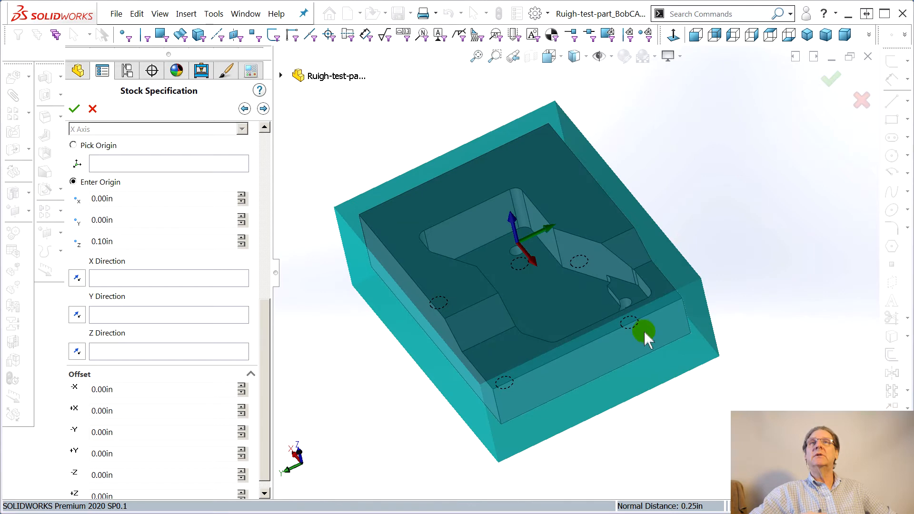
left_click(74, 110)
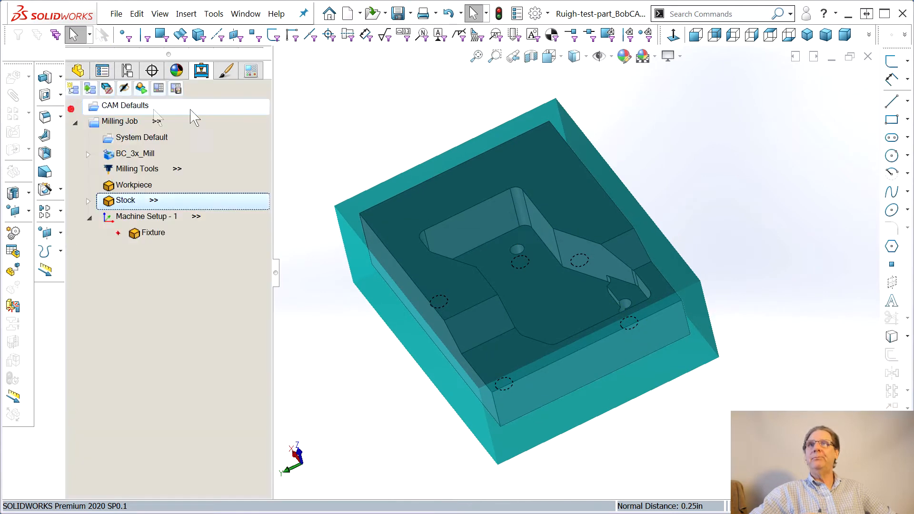
- Review the machine setup, fixture and stock entries of the milling job against the model
left_click(146, 217)
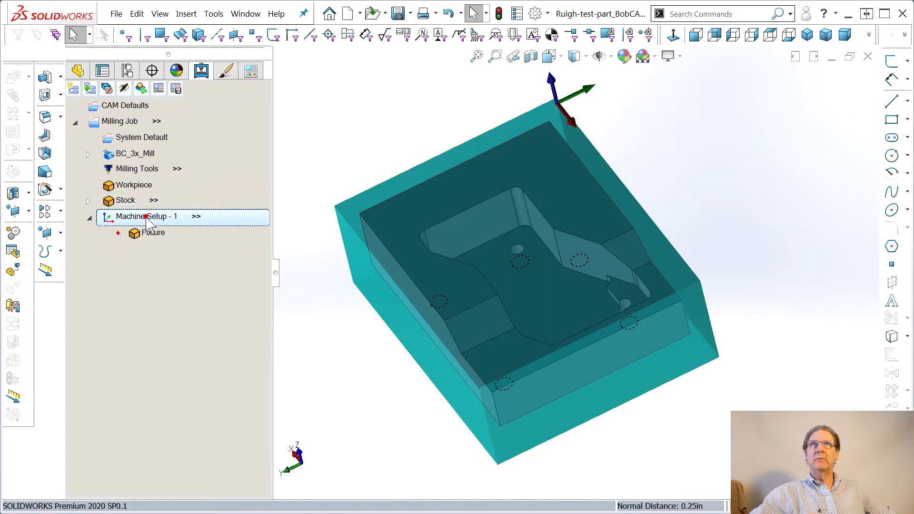
left_click(141, 238)
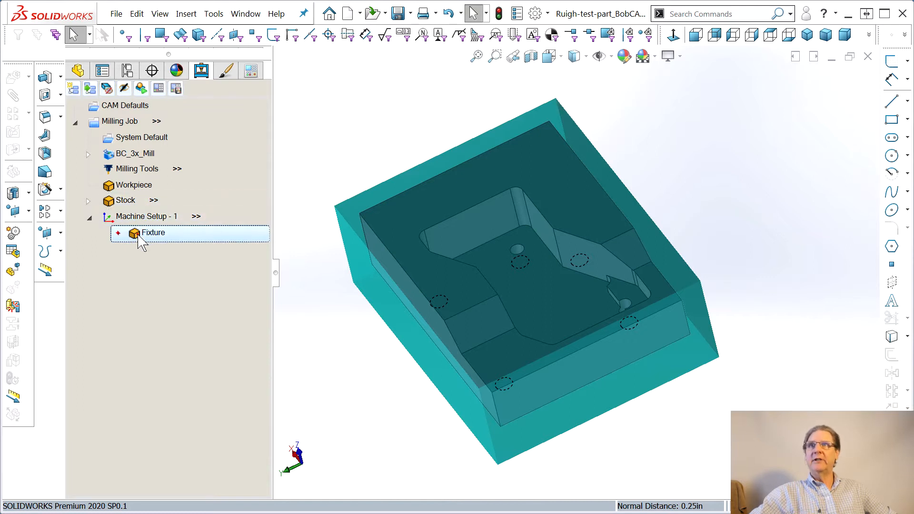
middle_click_drag(381, 292, 430, 312)
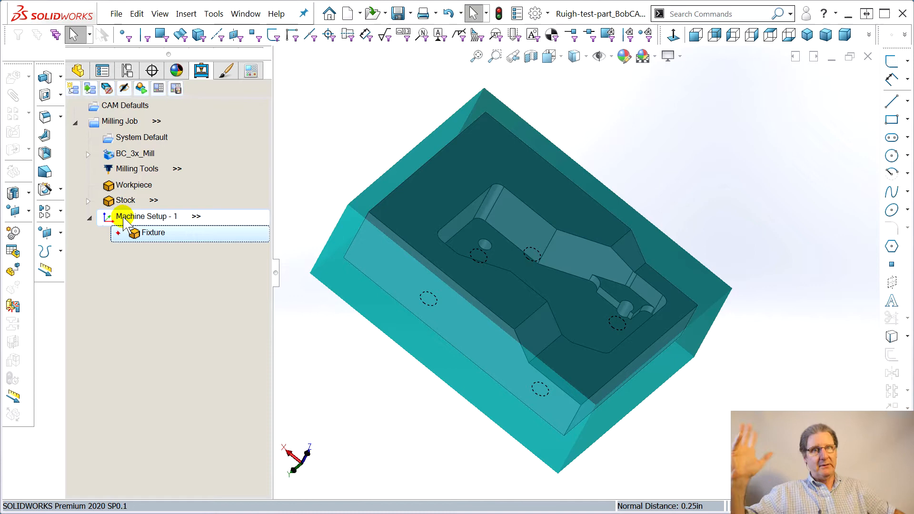
left_click(143, 201)
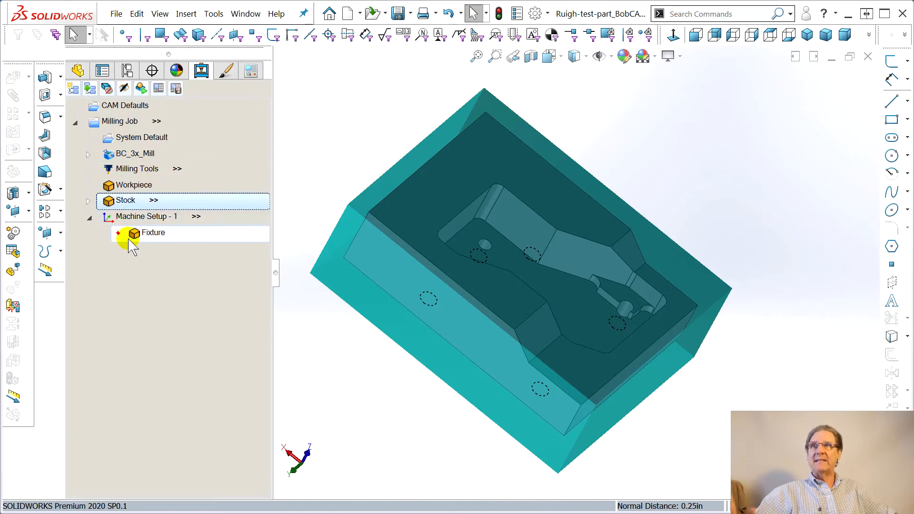
middle_click_drag(428, 255, 400, 207)
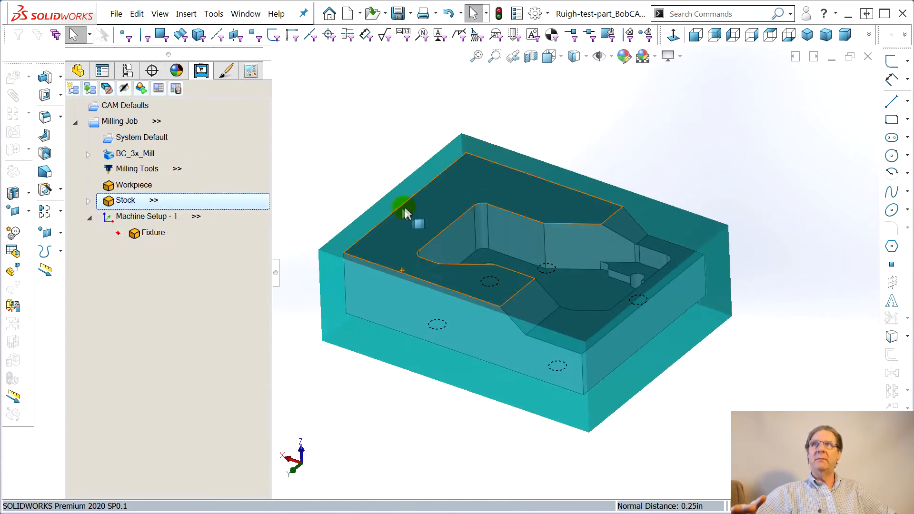
right_click(139, 240)
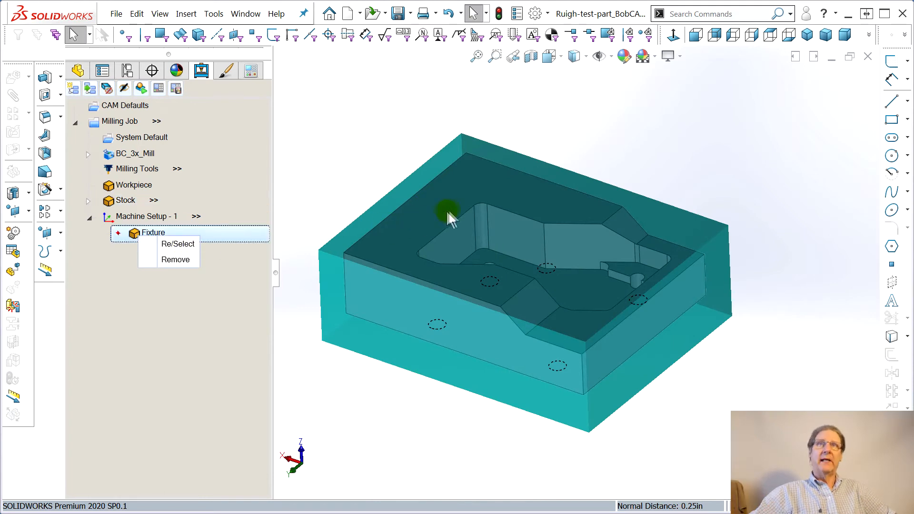
left_click(343, 183)
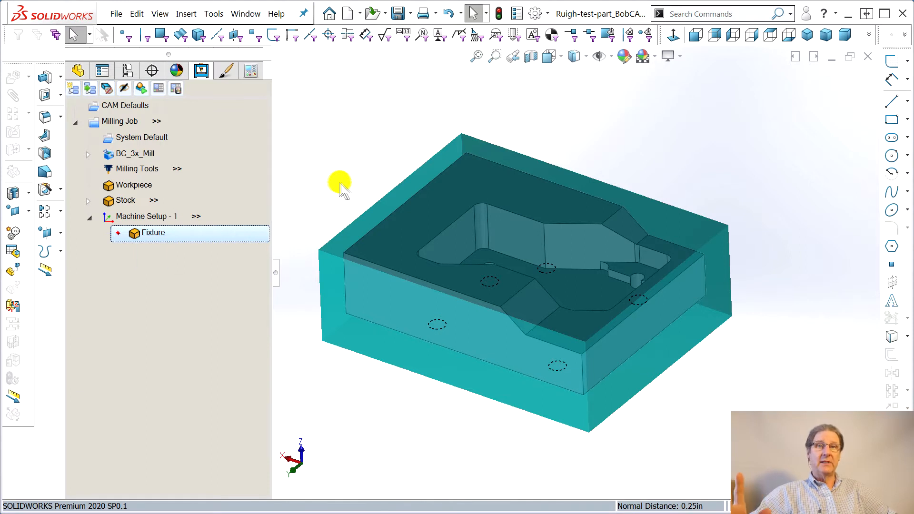
- Add a Mill Facing feature to Machine Setup - 1 and review its feature, machining strategy and posting settings
right_click(123, 219)
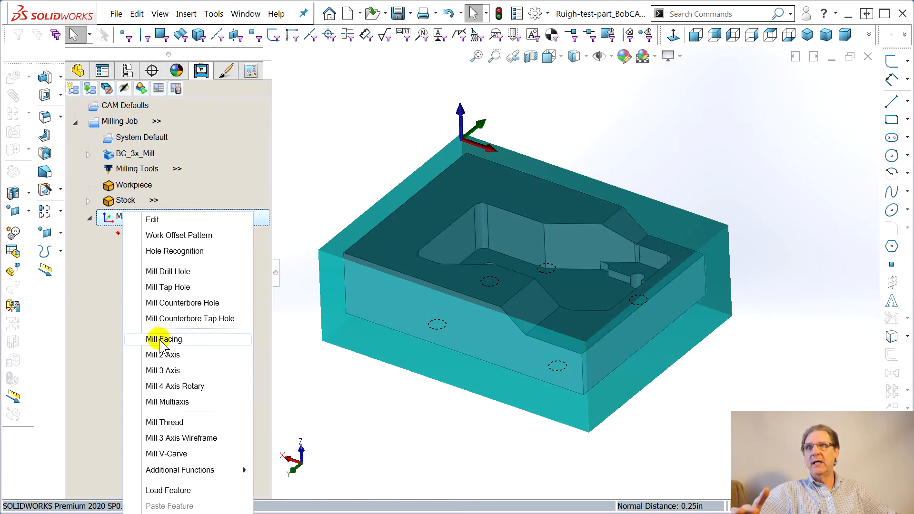
left_click(174, 341)
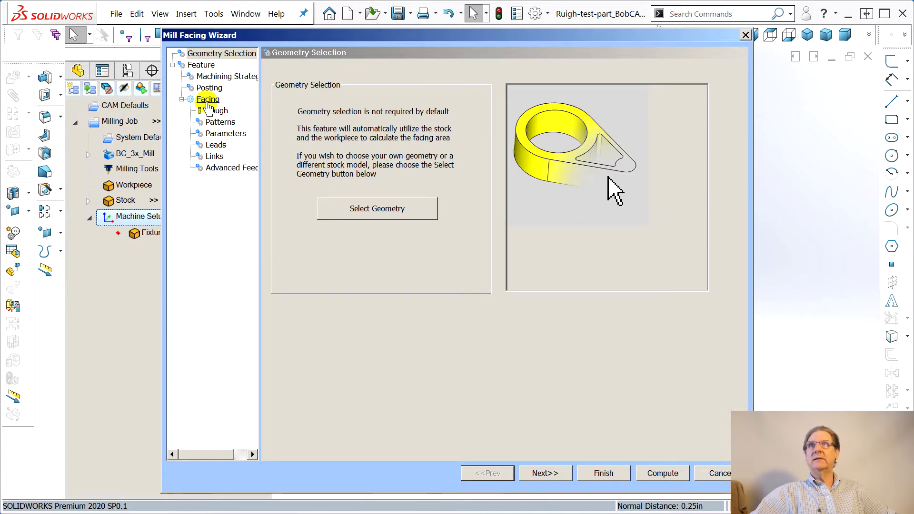
left_click(203, 65)
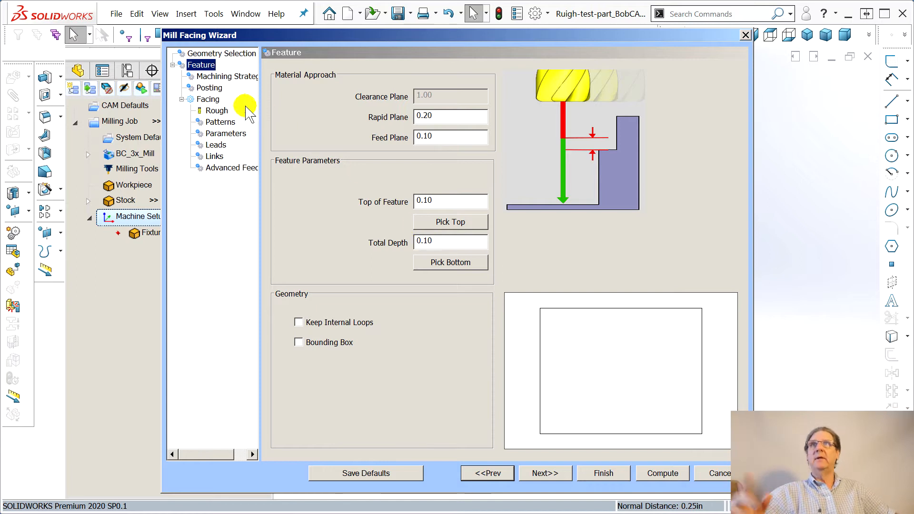
left_click(223, 78)
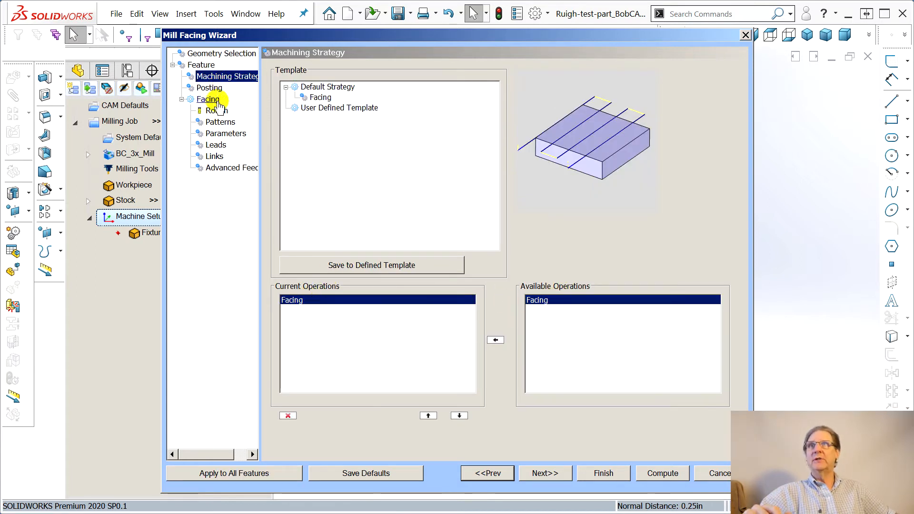
left_click(209, 89)
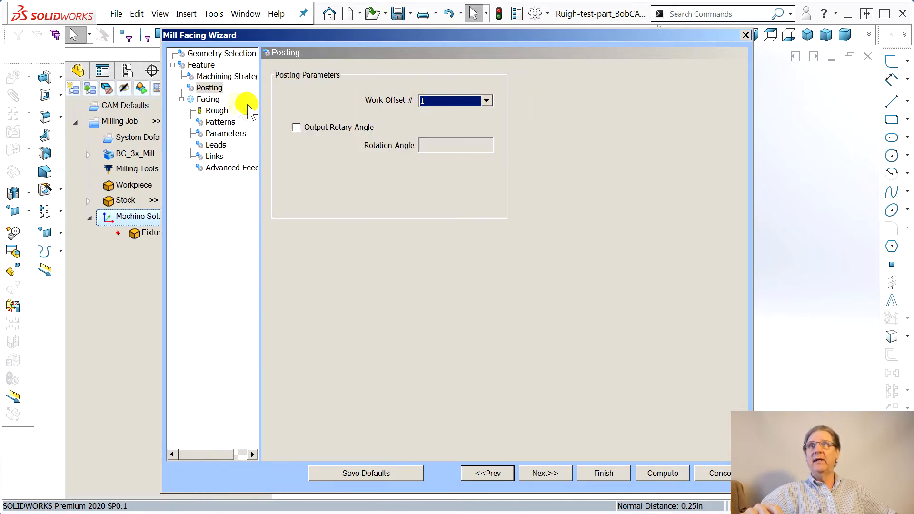
left_click(209, 101)
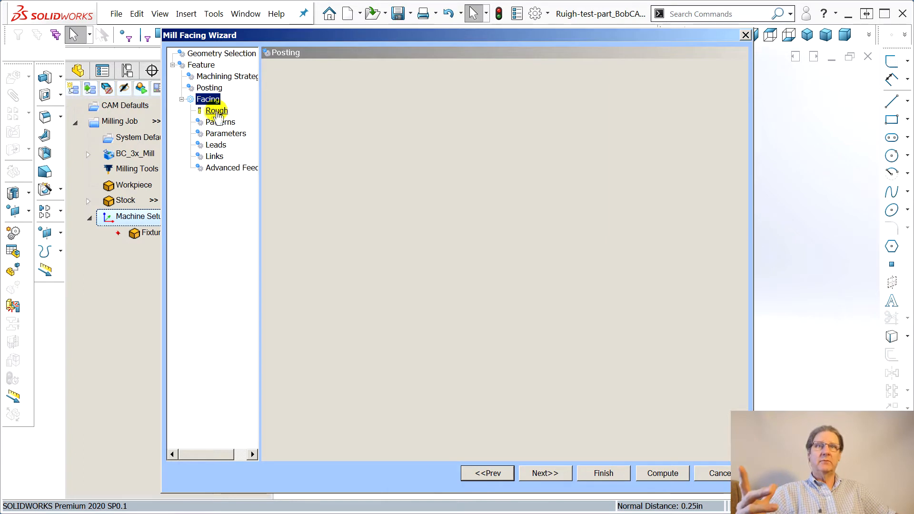
- Add the 1/4 FLAT ENDMILL - LONG from the tool library to the tool crib and assign it as the facing rough tool
left_click(217, 110)
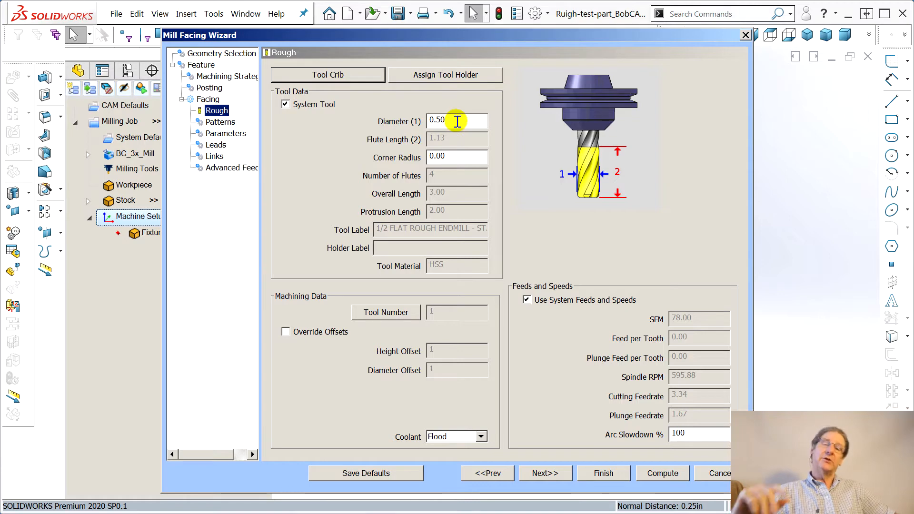
left_click(350, 74)
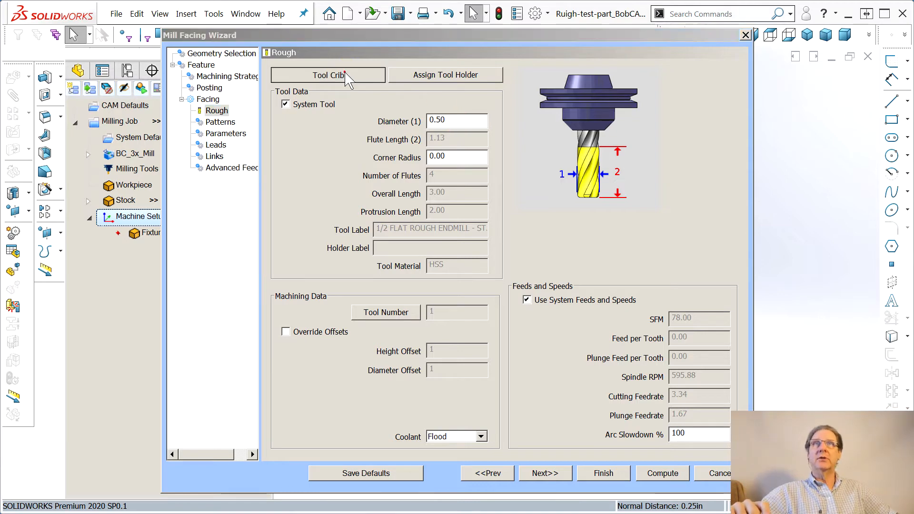
left_click(469, 423)
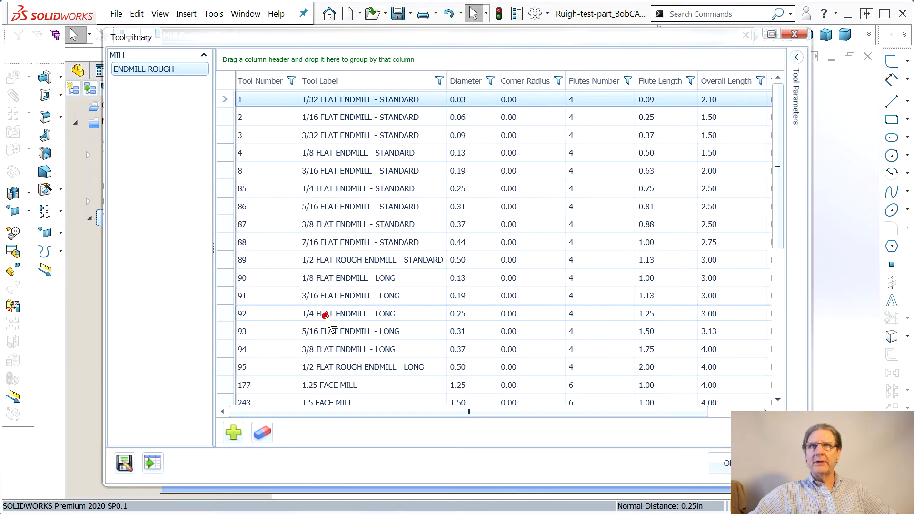
left_click(326, 316)
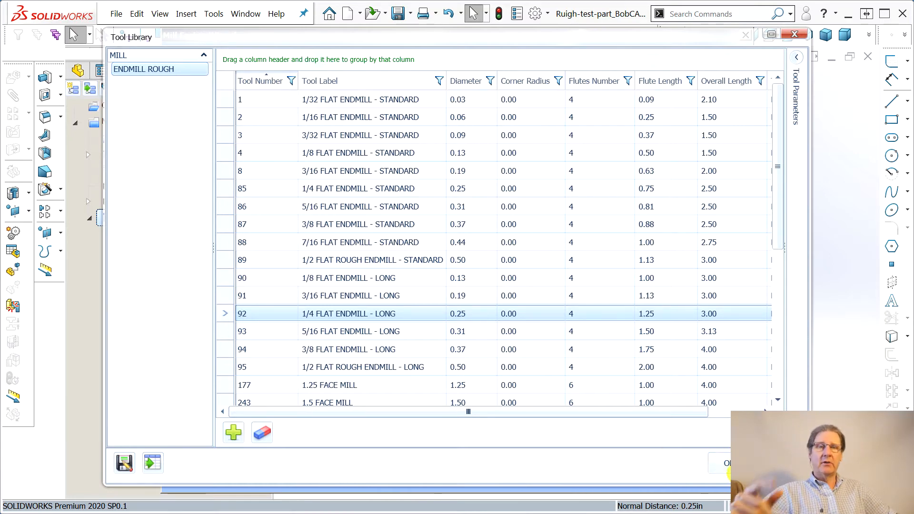
left_click(719, 463)
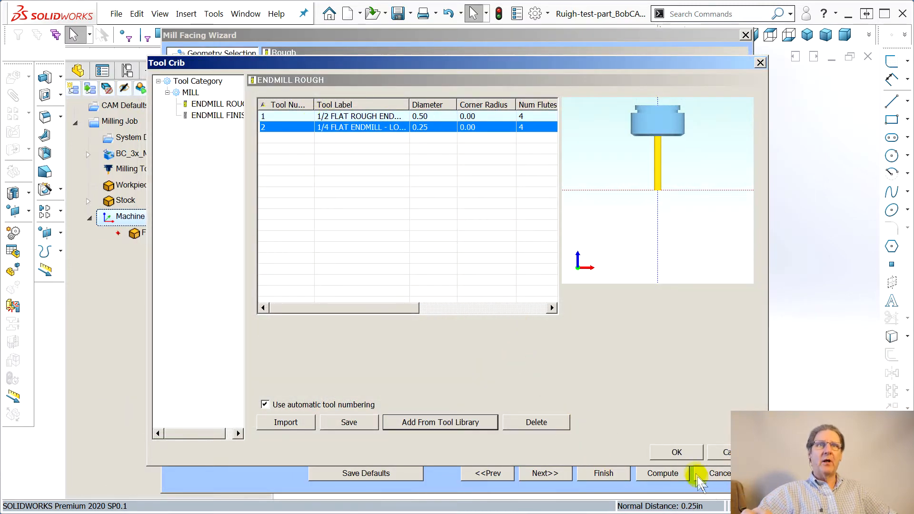
left_click(679, 453)
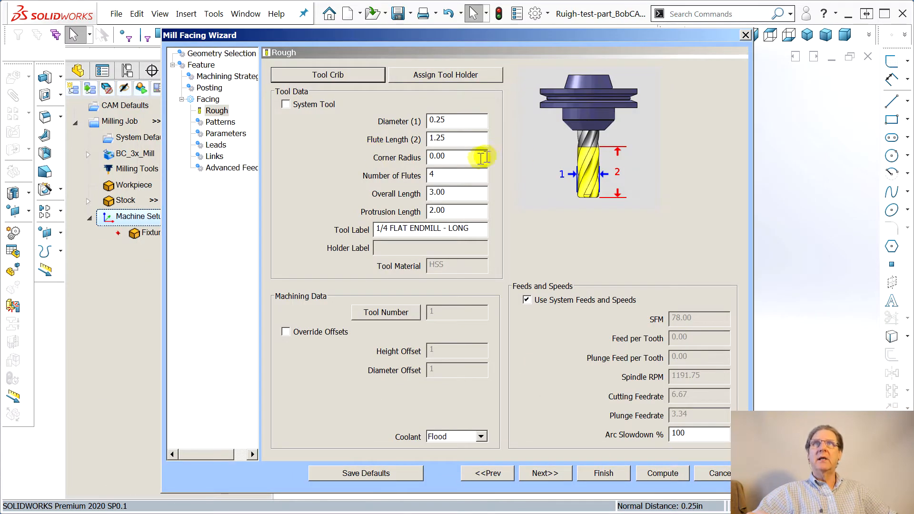
- Set the facing end mill's number of flutes to 2 and check its entry in the tool crib
left_click(331, 75)
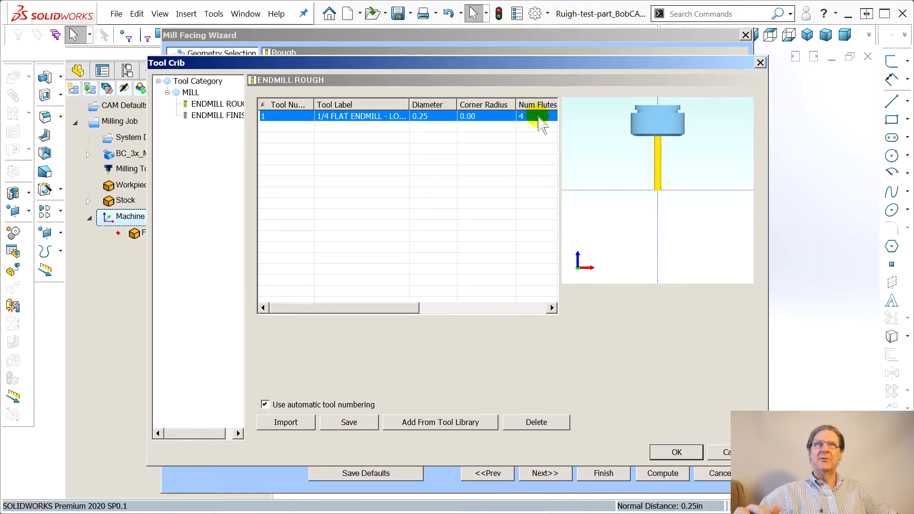
left_click(677, 453)
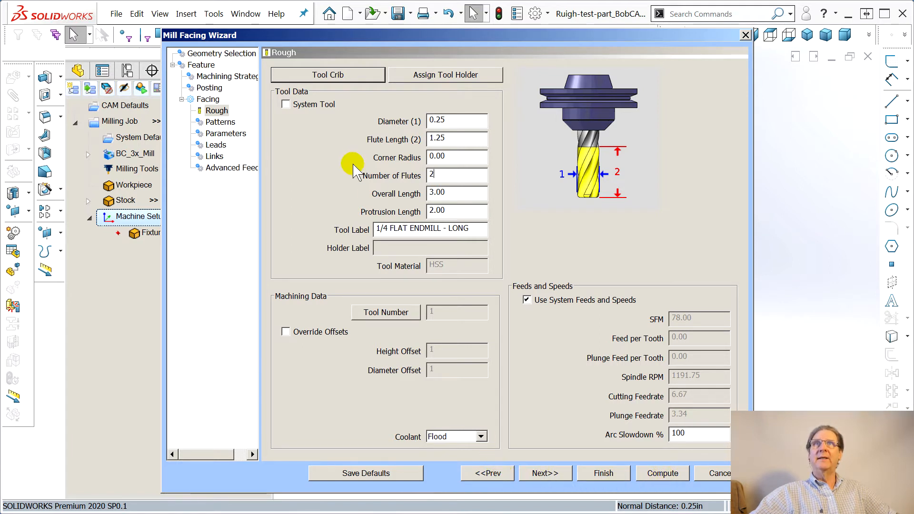
left_click(312, 76)
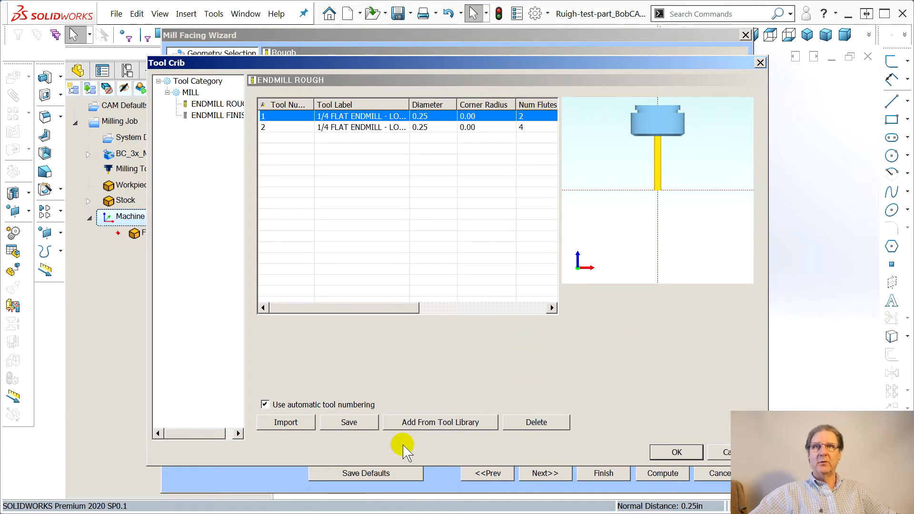
left_click(677, 453)
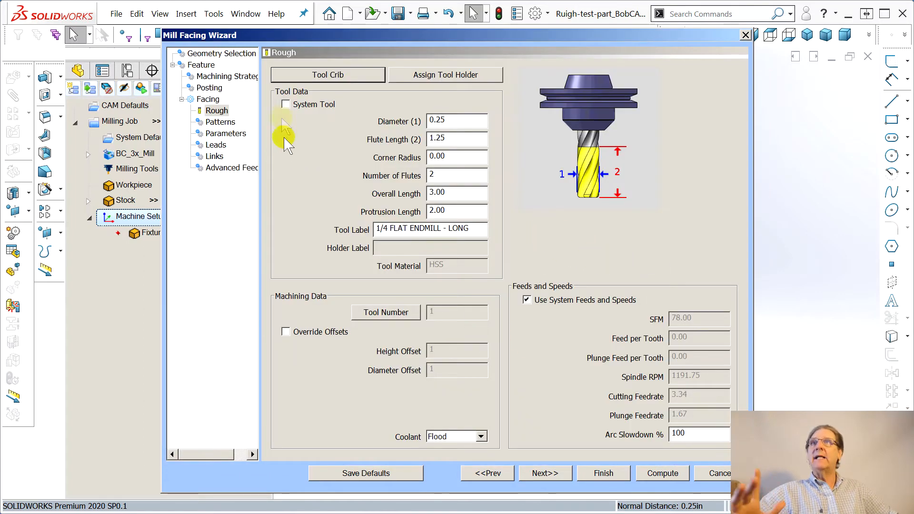
- Review the facing pattern settings, compute the facing toolpath and inspect it over the stock
left_click(220, 122)
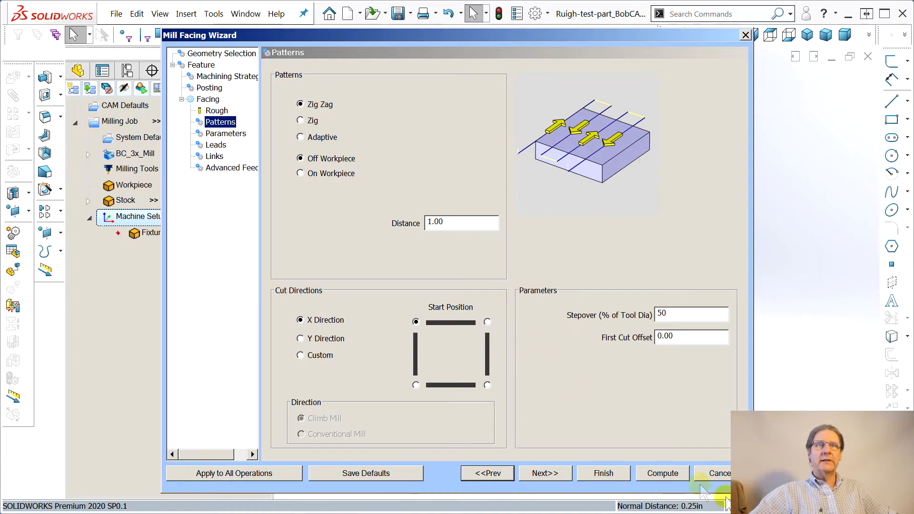
left_click(672, 473)
middle_click_drag(808, 159, 674, 322)
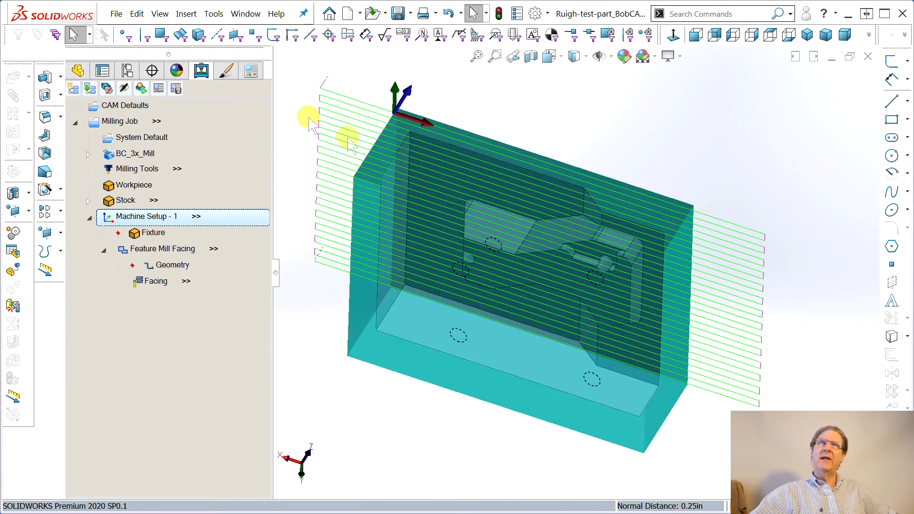
middle_click_drag(561, 259, 529, 222)
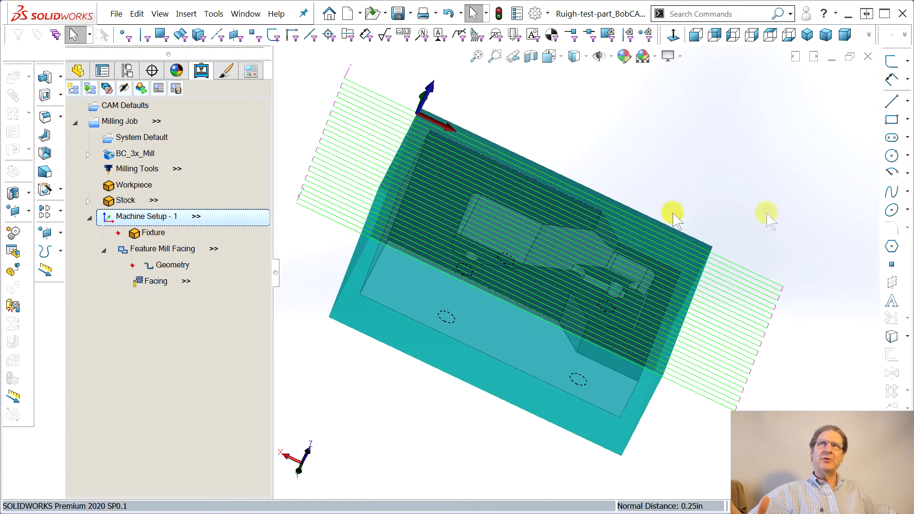
- Reopen the Mill Facing feature for editing and switch its facing pattern to On Workpiece
left_click(204, 249)
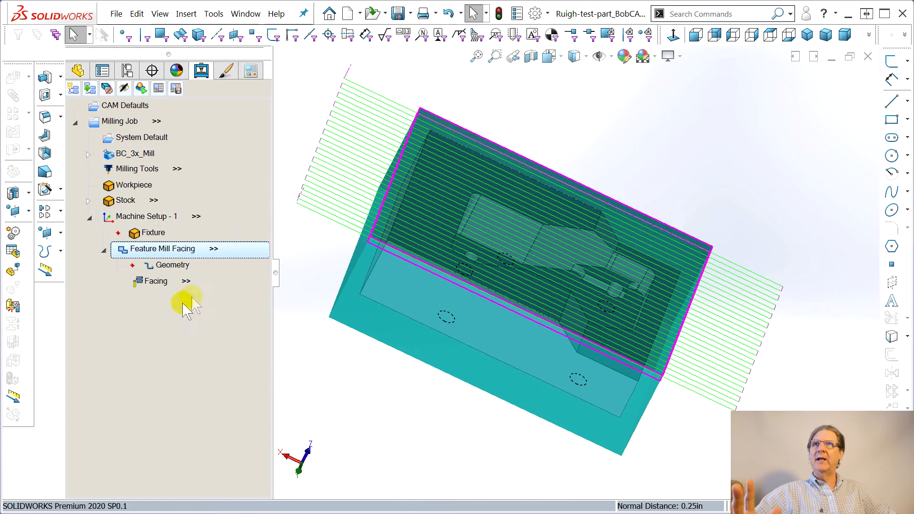
right_click(164, 256)
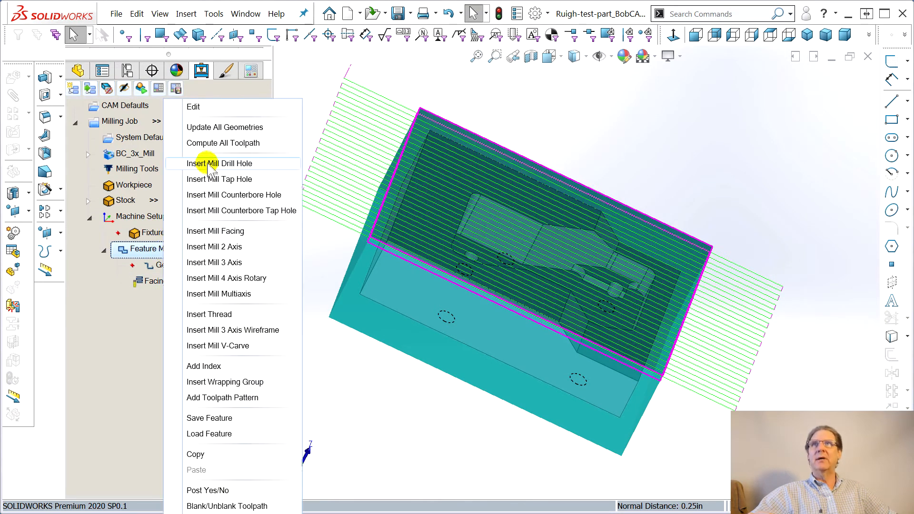
left_click(196, 108)
left_click(212, 88)
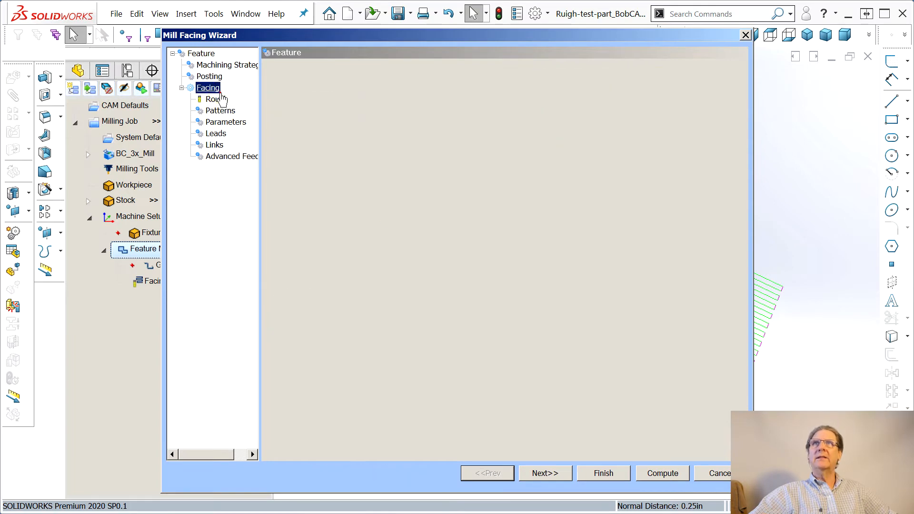
left_click(221, 99)
left_click(217, 112)
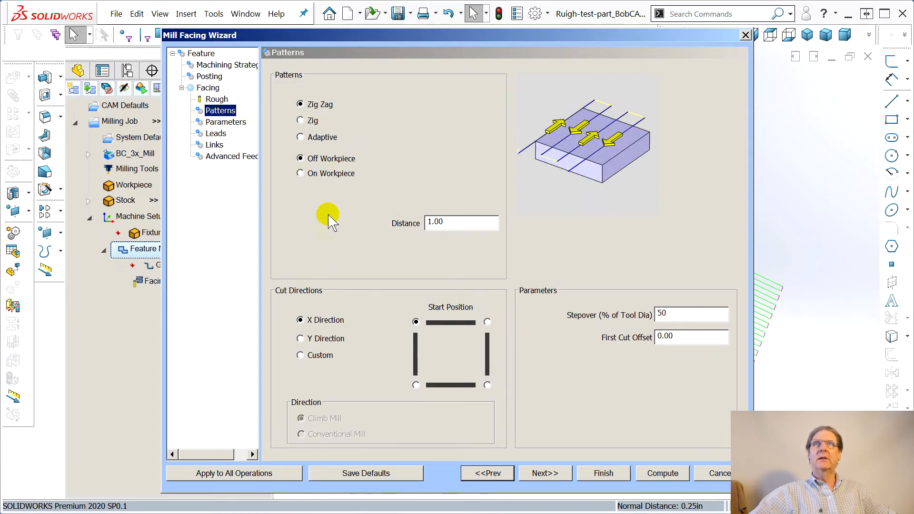
left_click(300, 174)
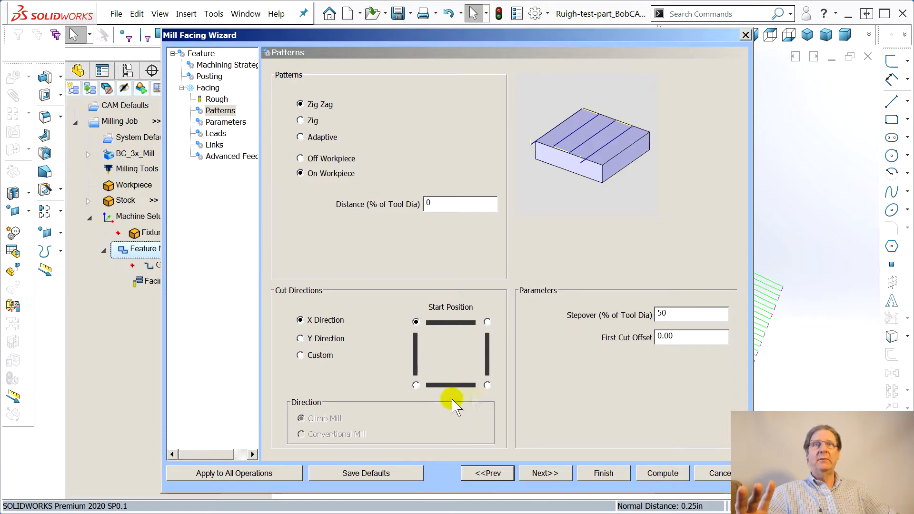
- Compute the facing toolpath with the On Workpiece pattern and rename the mill facing feature as Facing
left_click(646, 472)
middle_click_drag(384, 255, 369, 393)
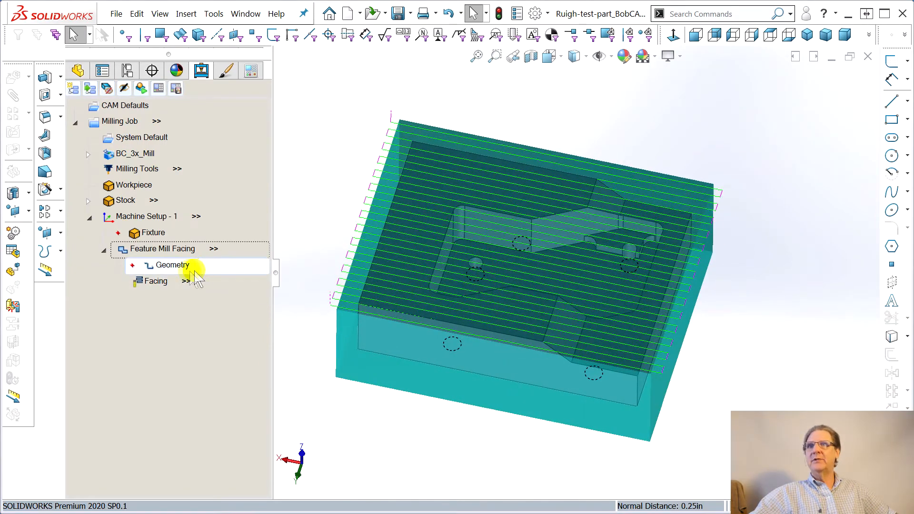
right_click(156, 253)
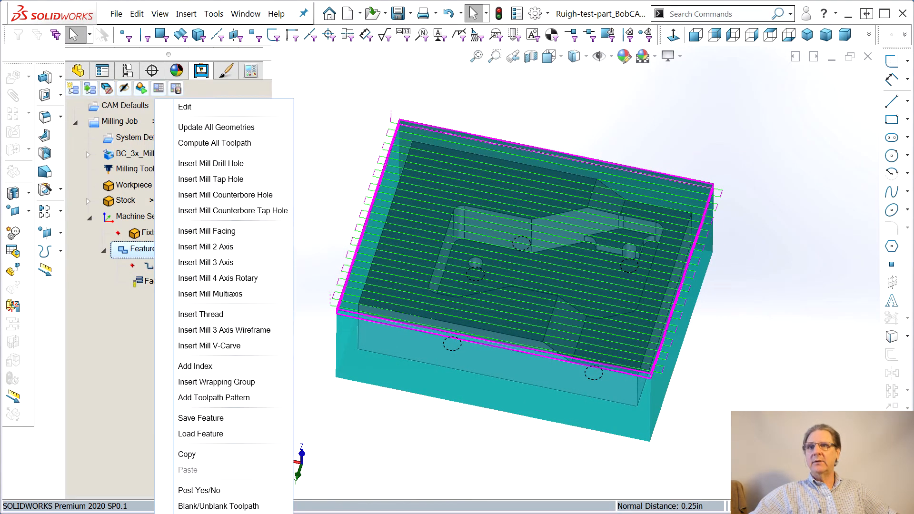
key("Escape")
key("F2")
type("Facing")
key("Return")
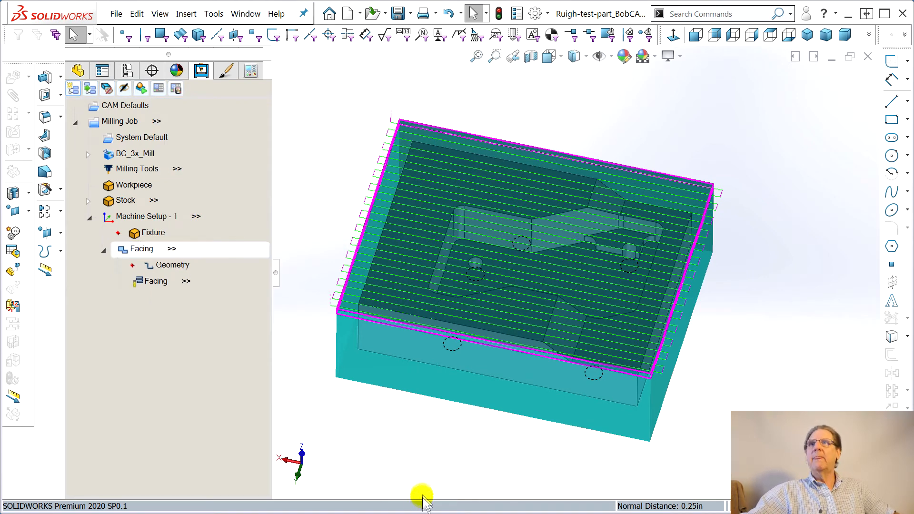
- Hide the milling job's stock and toolpath display and show it again
left_click(185, 172)
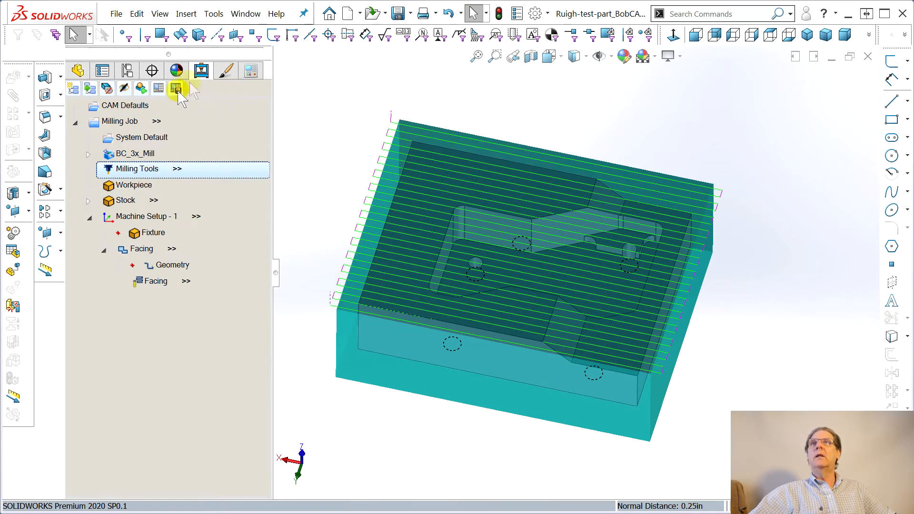
left_click(136, 89)
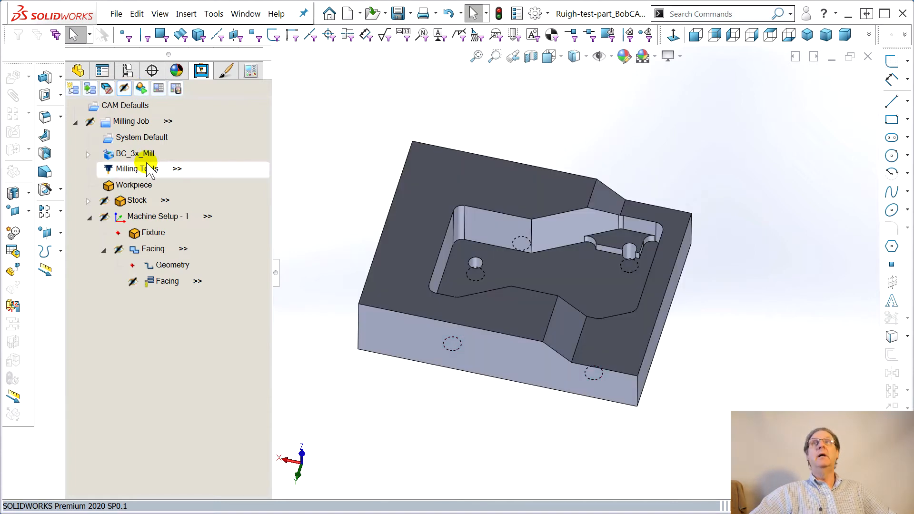
left_click(124, 89)
- Launch the milling simulation and play the facing operation through to its end, restarting it to replay the cut
left_click(143, 88)
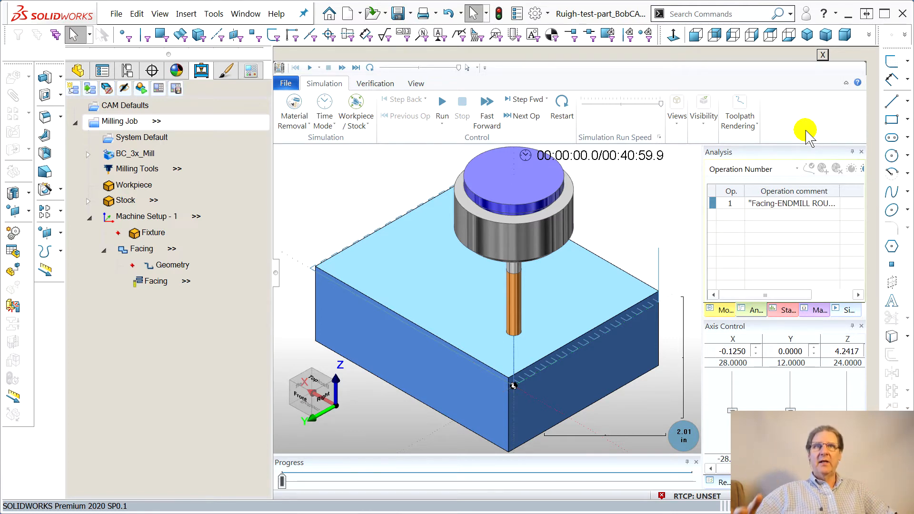
middle_click_drag(466, 312, 579, 339)
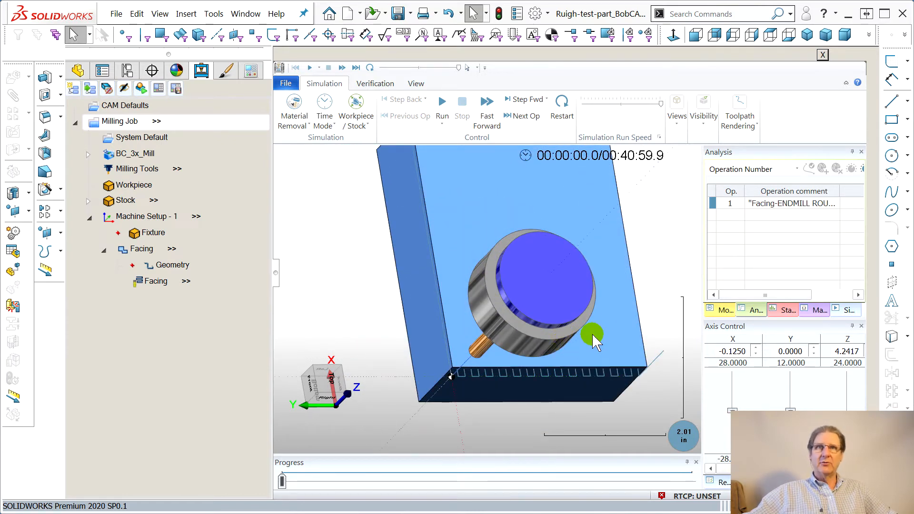
middle_click_drag(541, 374, 529, 339)
scroll(536, 327, "up", 3)
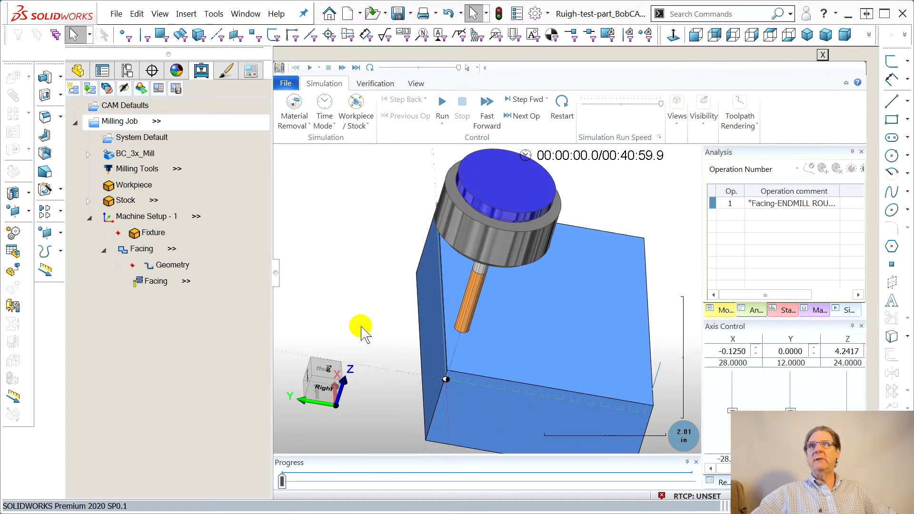
left_click(441, 102)
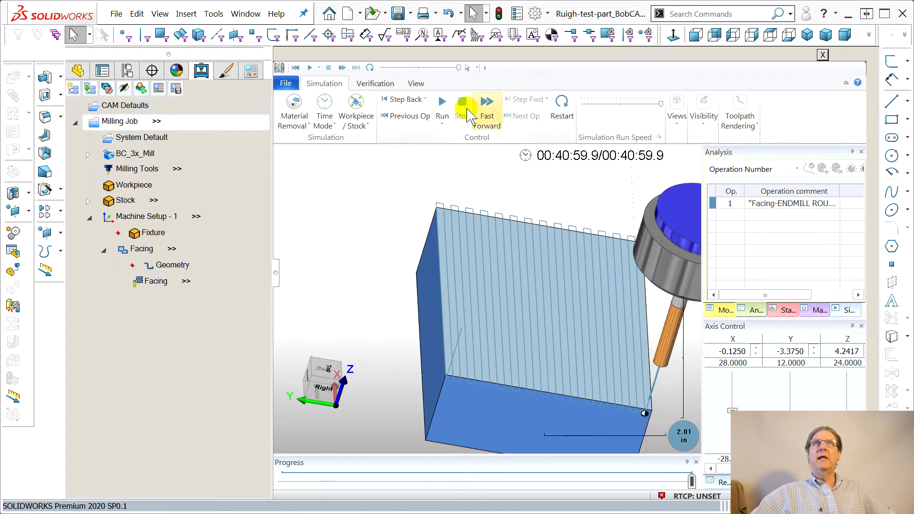
left_click(561, 105)
left_click(487, 102)
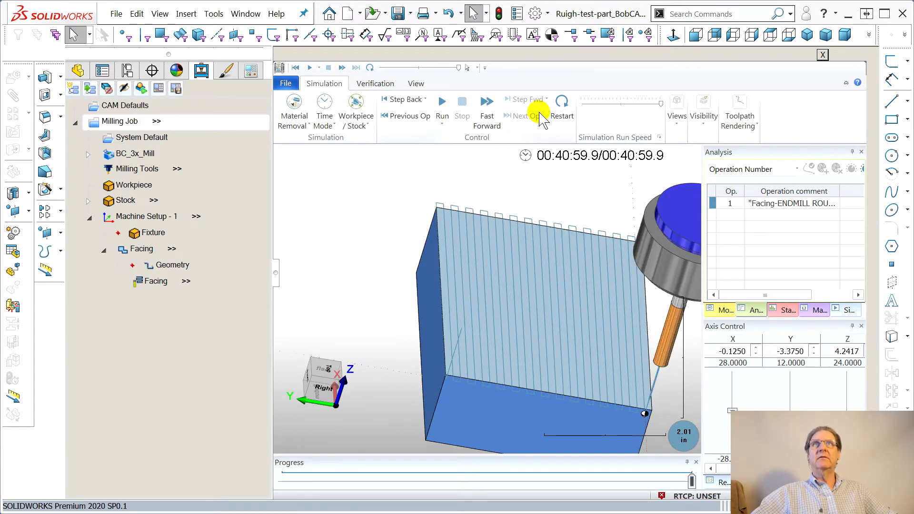
left_click(562, 107)
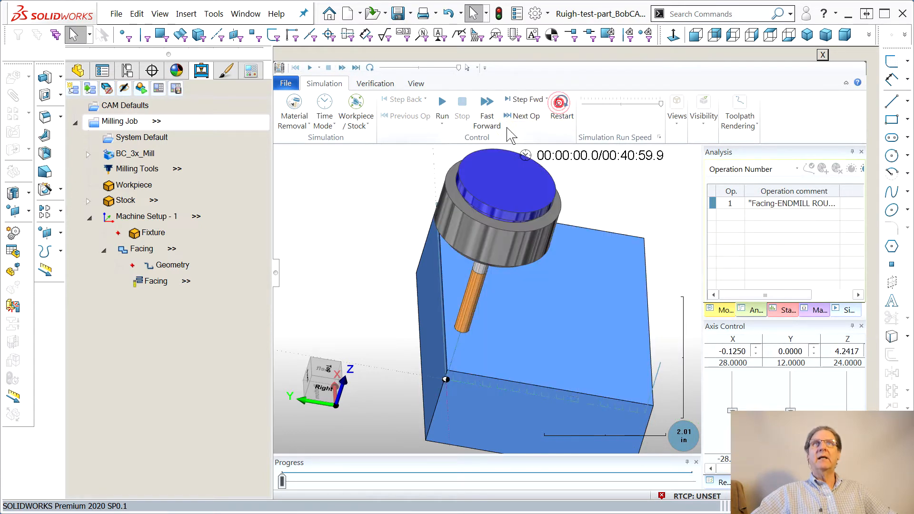
left_click(525, 116)
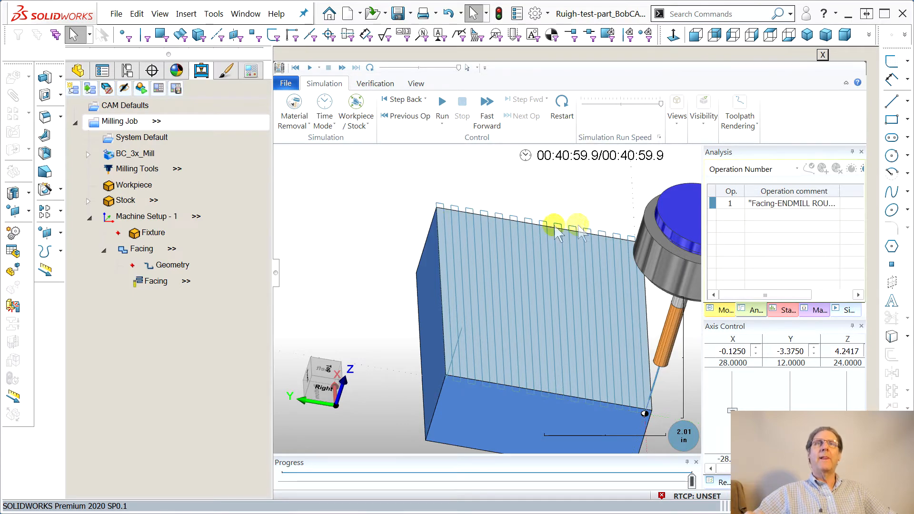
- Inspect the simulated facing result in the tool, full machine and workpiece views, and close the simulation
middle_click_drag(506, 284, 408, 159)
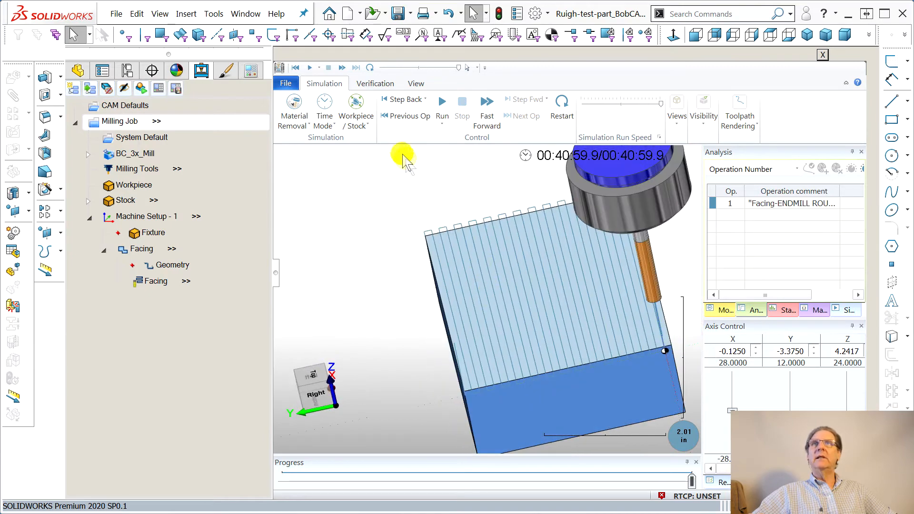
left_click(352, 102)
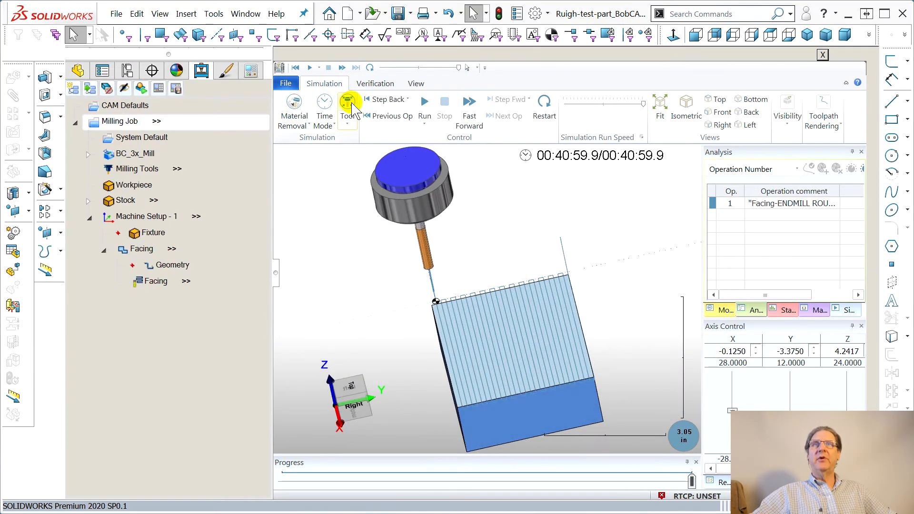
left_click(351, 102)
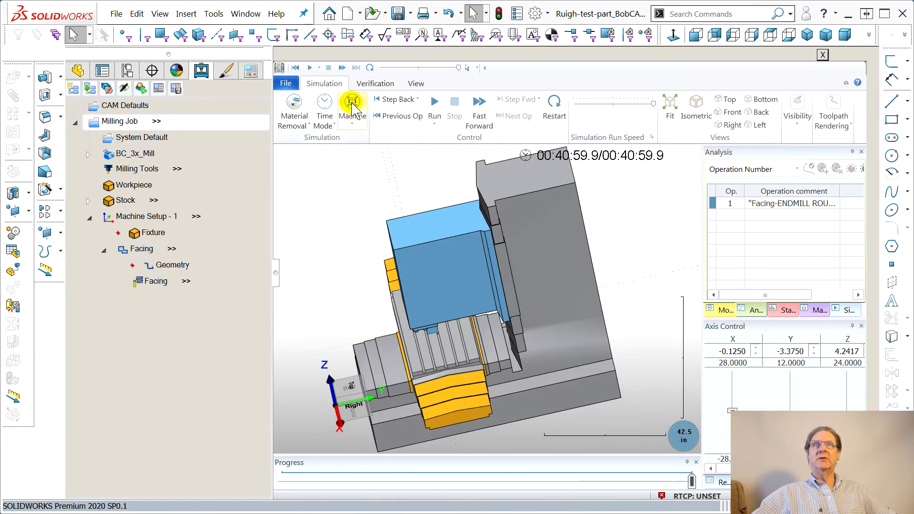
middle_click_drag(421, 407, 469, 386)
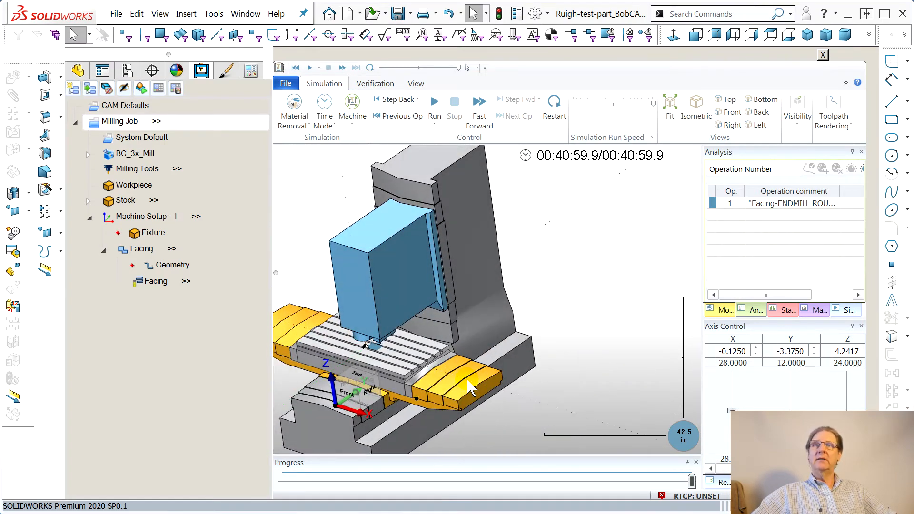
scroll(353, 355, "down", 10)
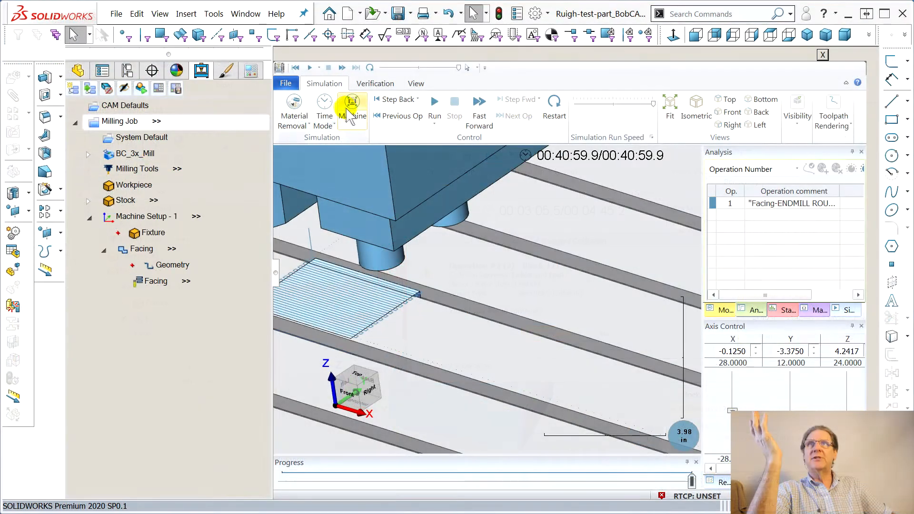
left_click(352, 106)
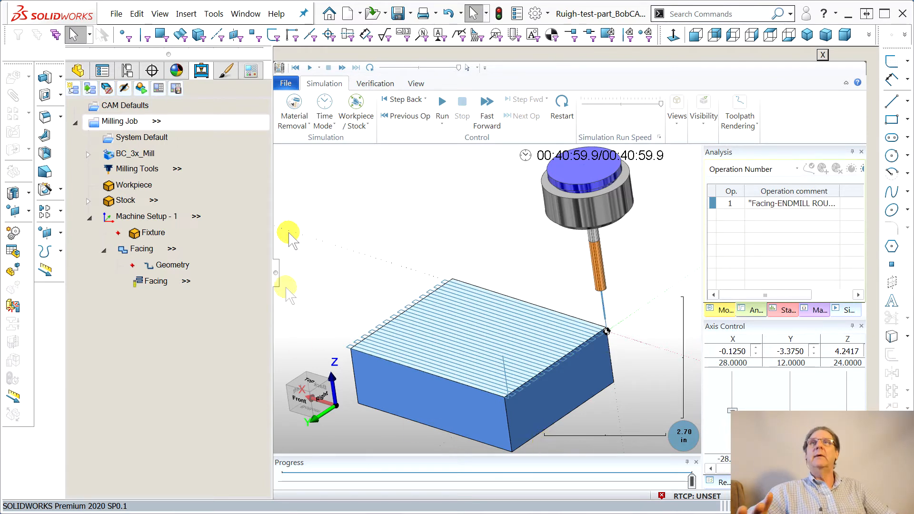
left_click(823, 55)
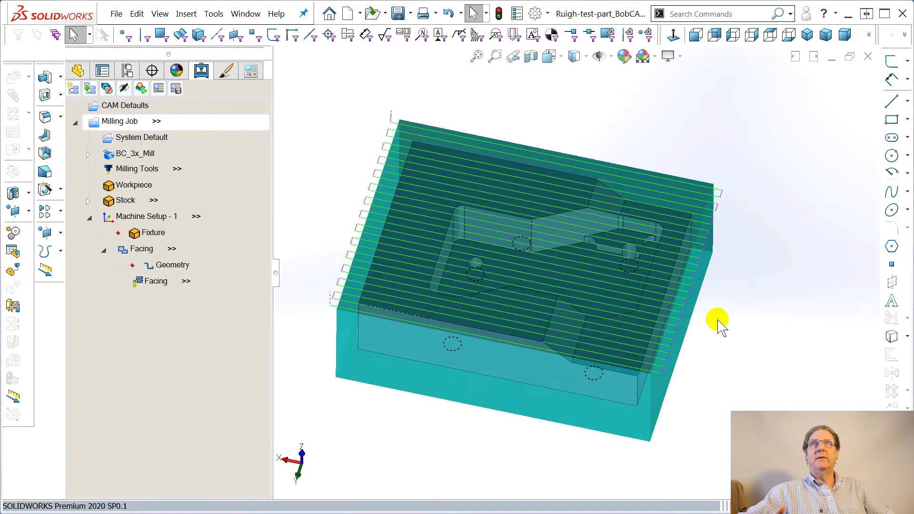
- Edit Machine Setup - 1 and set the Z value of work offset 1 to 2.00 in
left_click(141, 216)
right_click(144, 215)
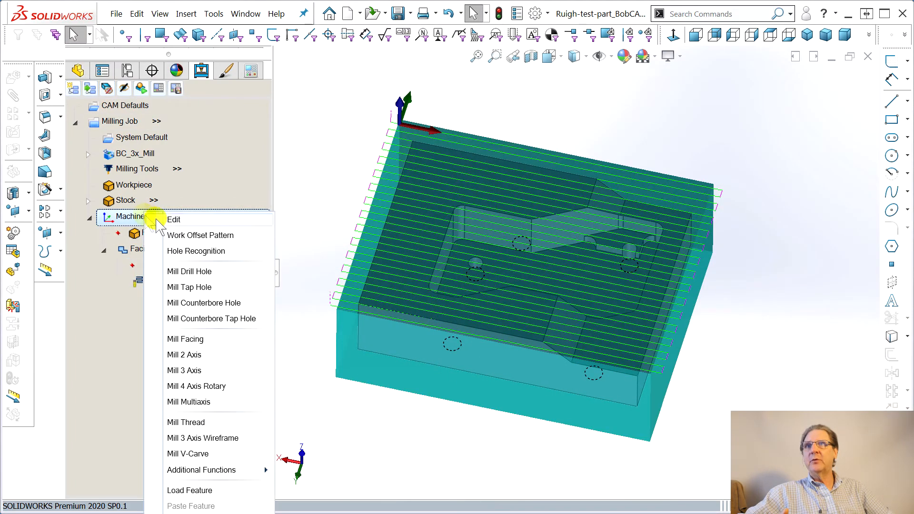
left_click(173, 220)
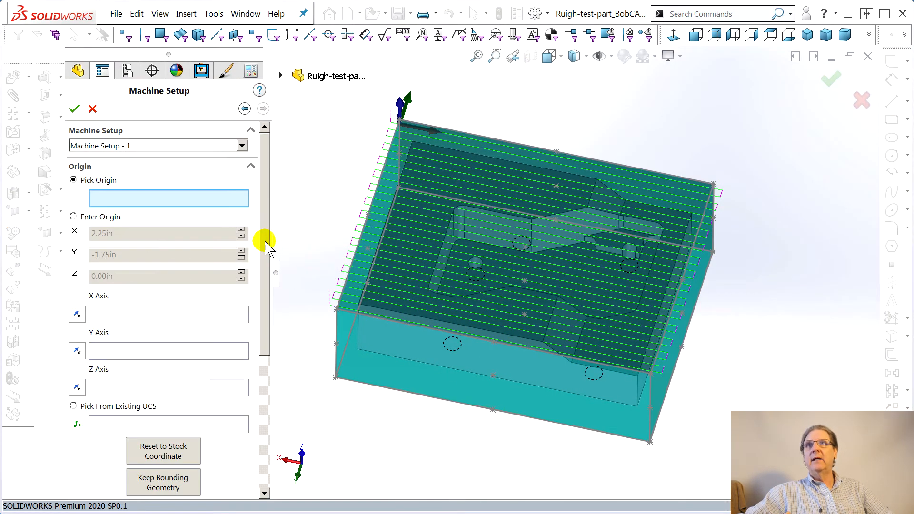
left_click_drag(266, 244, 265, 378)
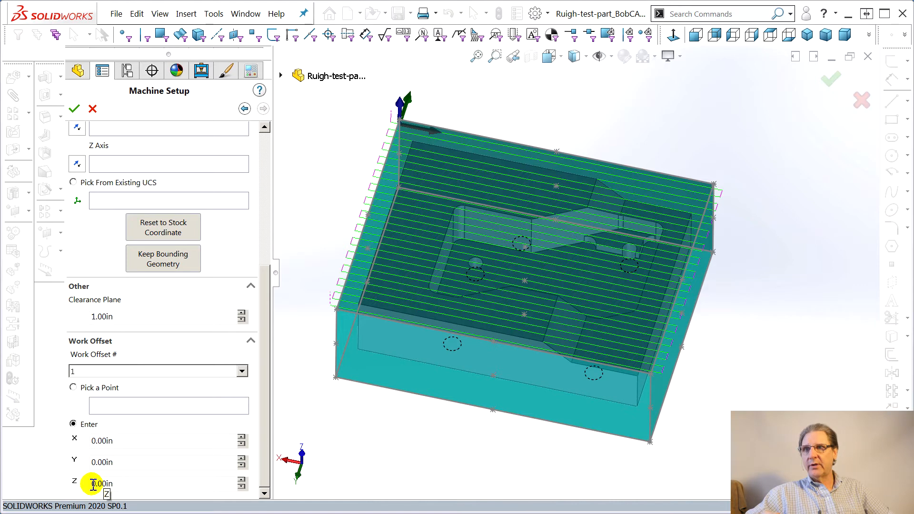
type("2")
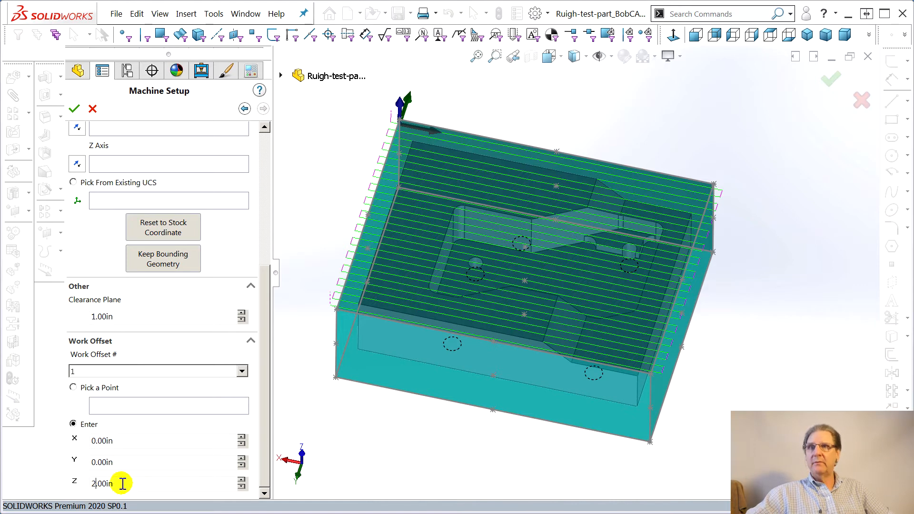
left_click(74, 111)
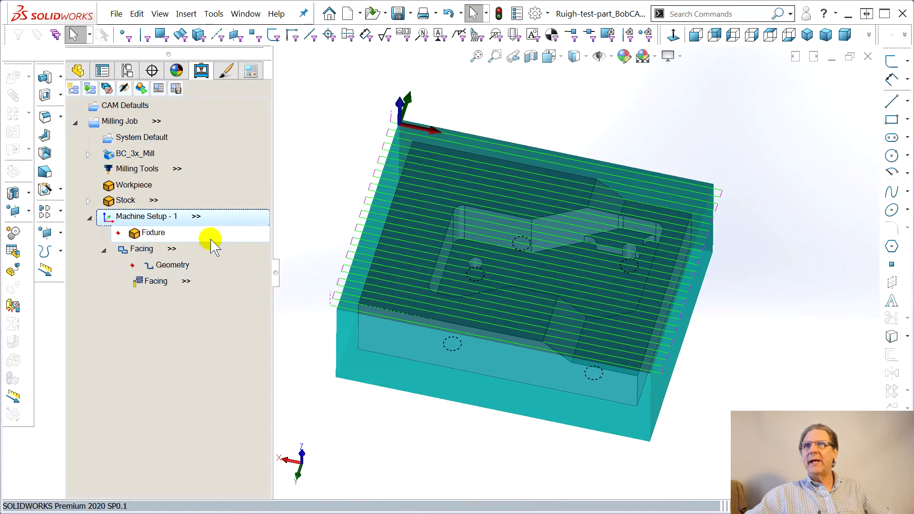
- Review the origin, clearance and work offset in the quick settings of Machine Setup - 1 and apply them
left_click(196, 217)
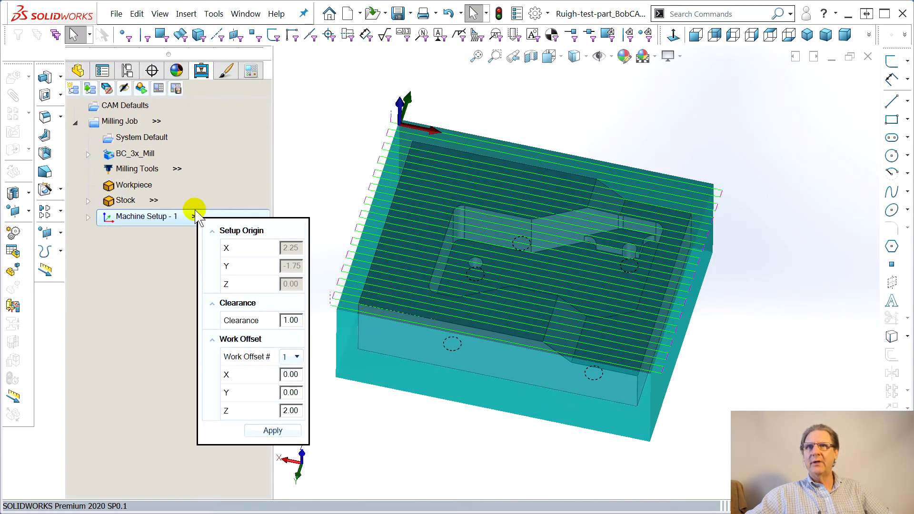
left_click(273, 431)
left_click(88, 218)
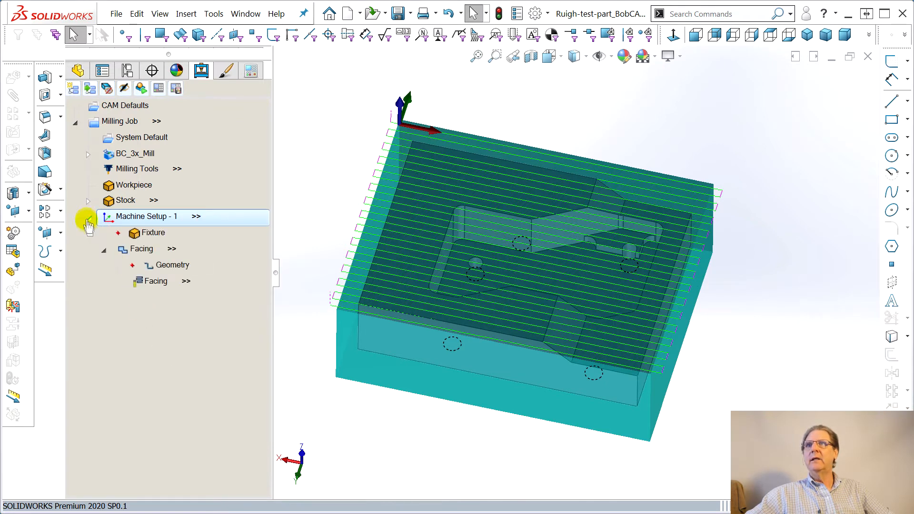
- Simulate the milling job again and examine the stock's position on the table in the full machine view
left_click(145, 89)
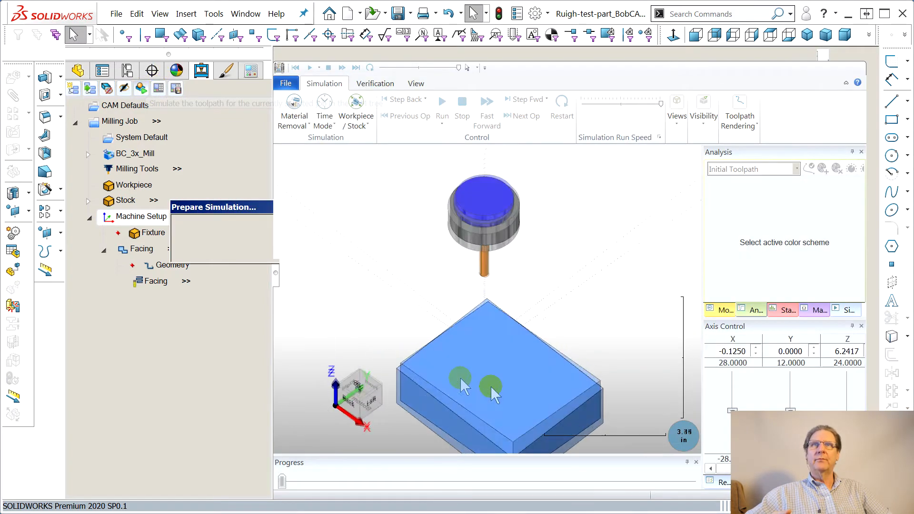
left_click(356, 102)
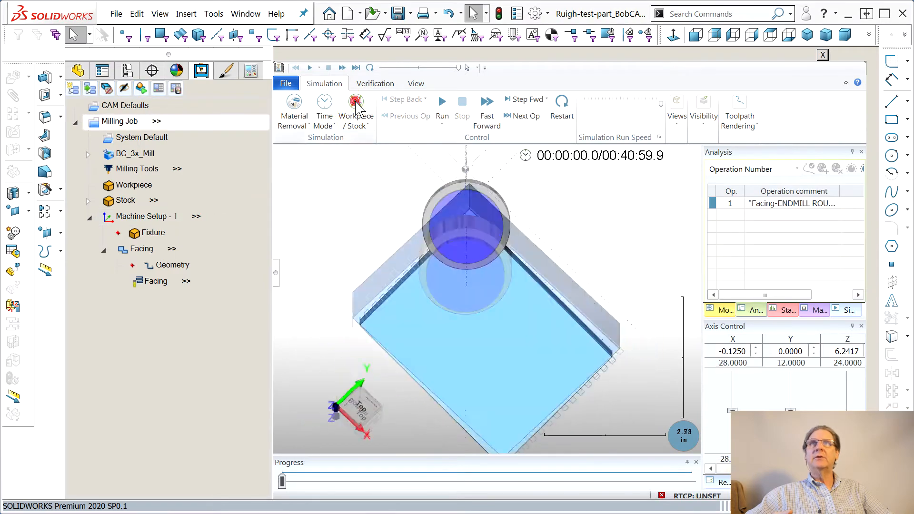
scroll(448, 337, "up", 10)
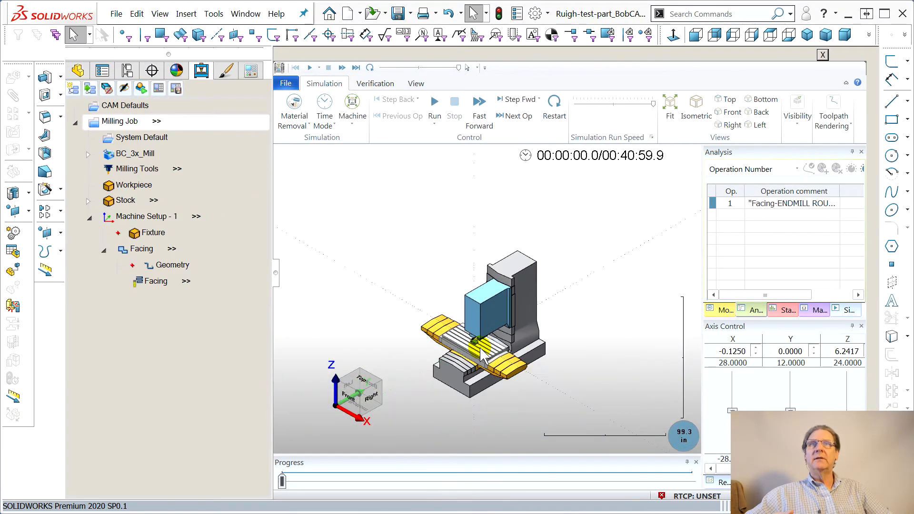
middle_click_drag(363, 327, 313, 353)
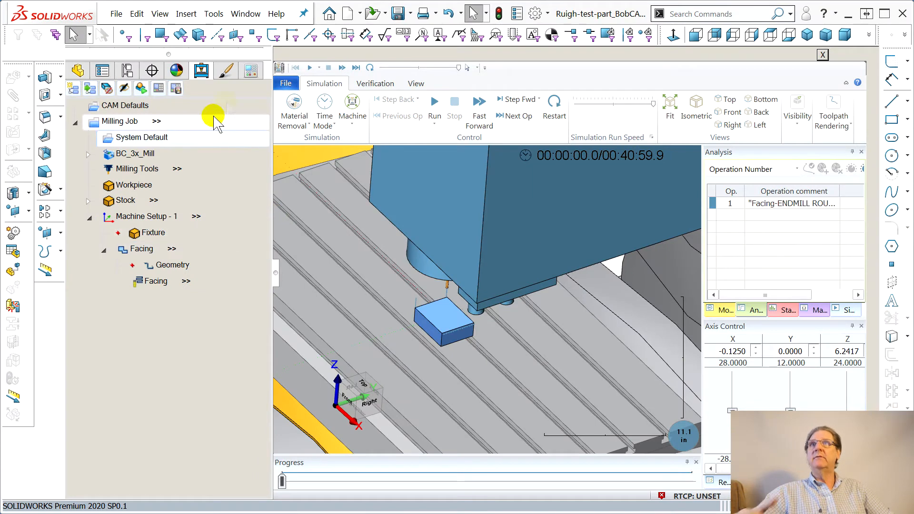
left_click(824, 55)
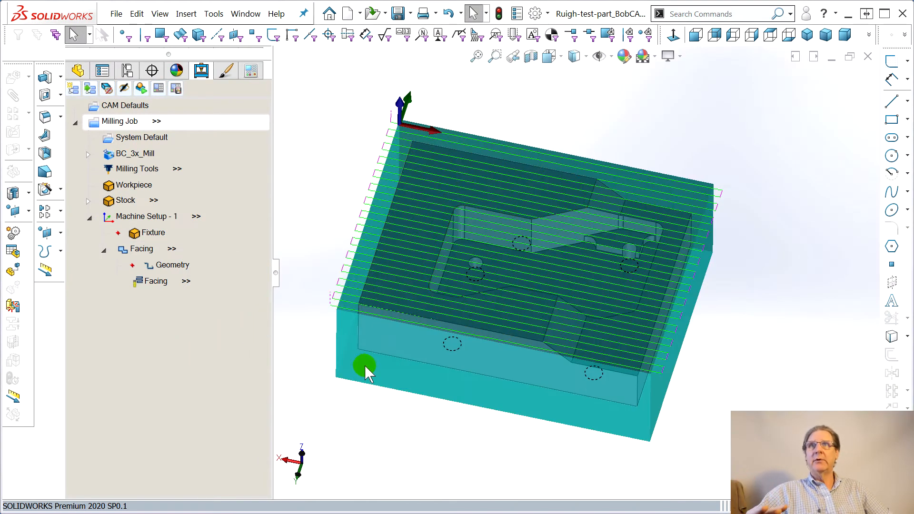
- Collapse the Facing feature and Machine Setup - 1 in the milling job tree
mouse_move(365, 365)
middle_mouse_down()
mouse_move(359, 347)
mouse_move(394, 345)
mouse_move(373, 376)
middle_mouse_up()
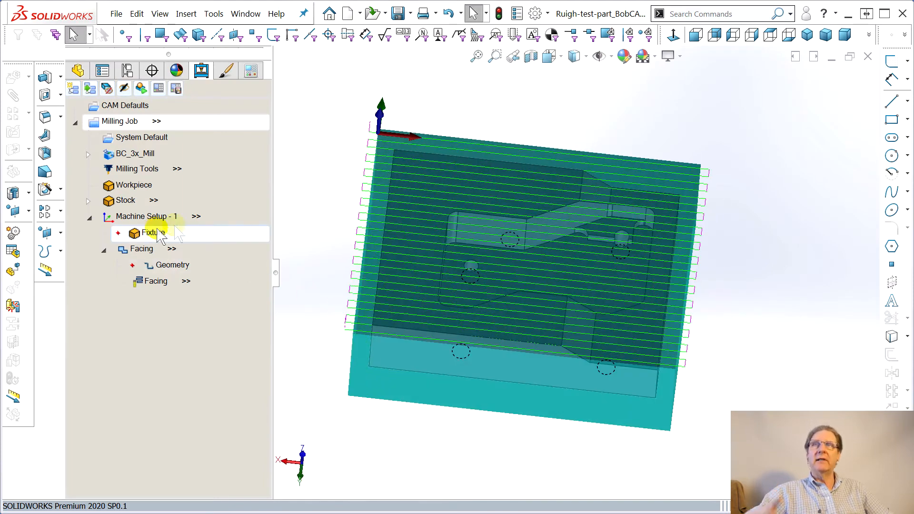
left_click(364, 125)
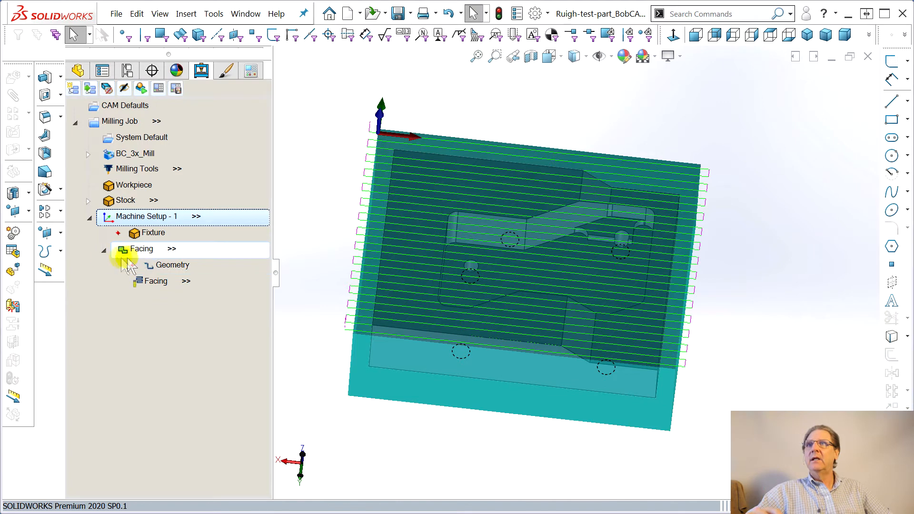
left_click(101, 256)
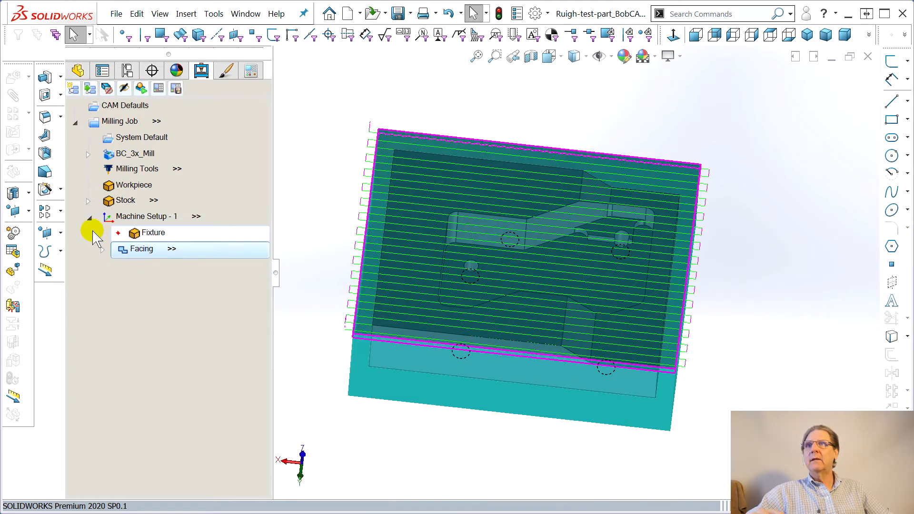
left_click(90, 218)
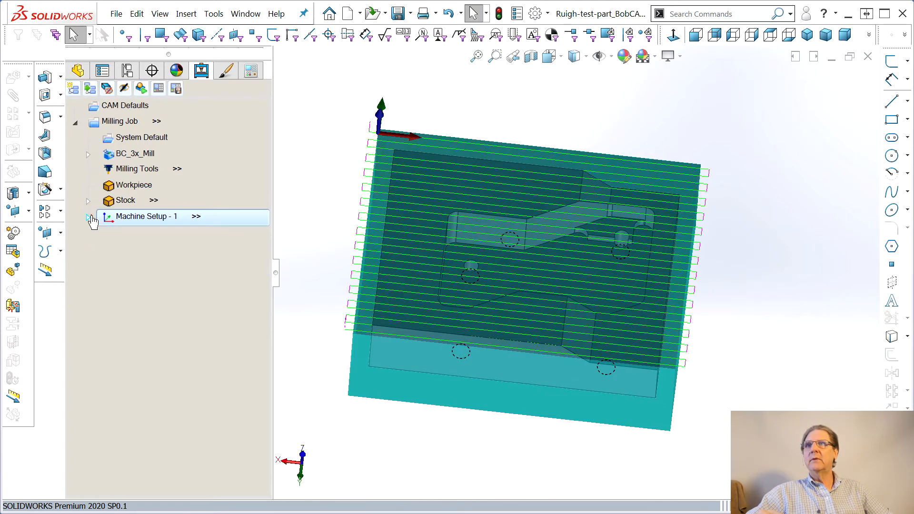
- Insert a Mill 2 Axis feature after the Facing feature in Machine Setup - 1
left_click(90, 218)
right_click(128, 249)
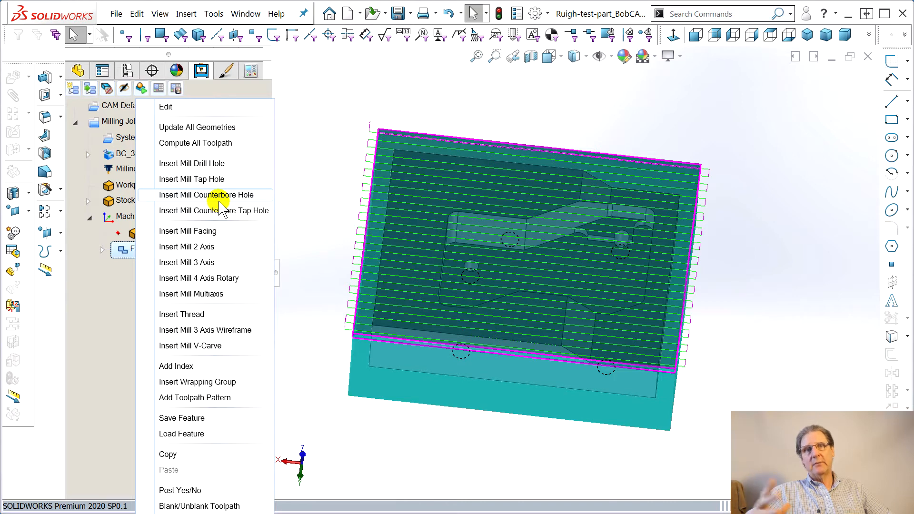
left_click(186, 247)
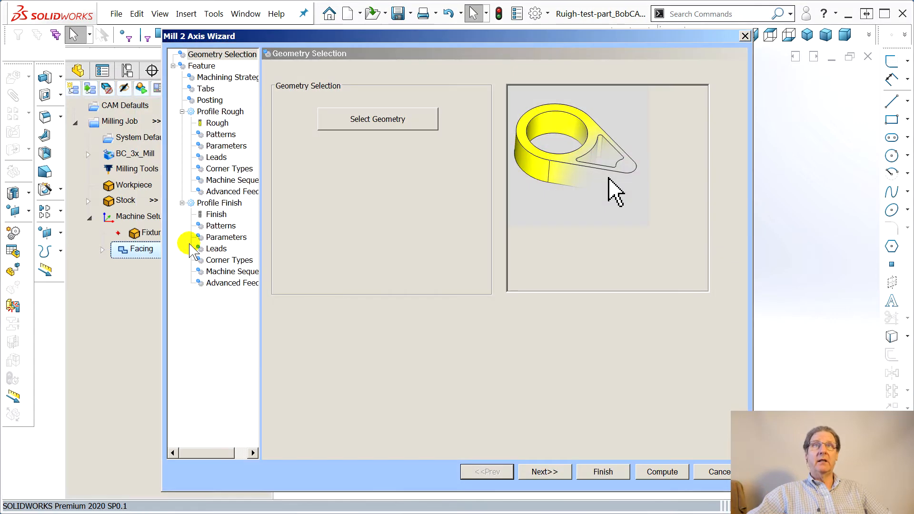
- Select the four perimeter edges of the part's bottom face as the 2 axis feature's geometry and accept them
left_click(374, 124)
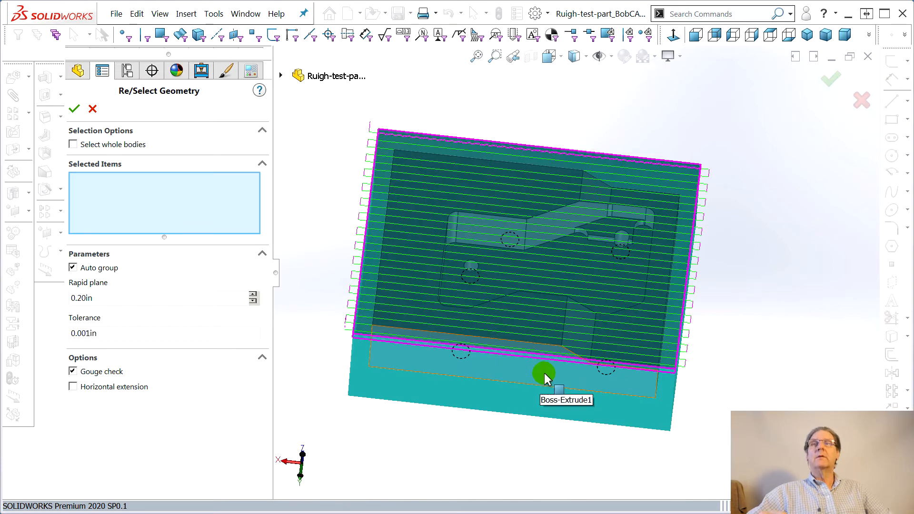
middle_click_drag(469, 451, 522, 179)
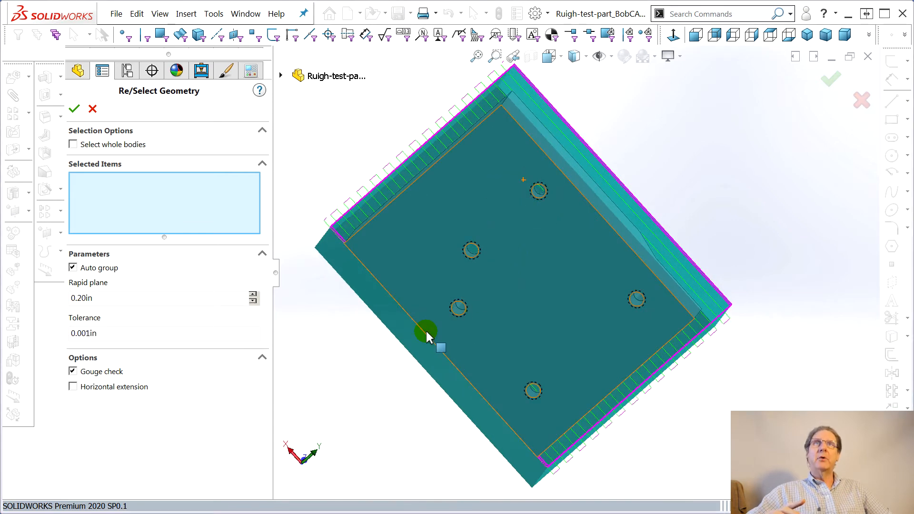
middle_click_drag(569, 158, 516, 210)
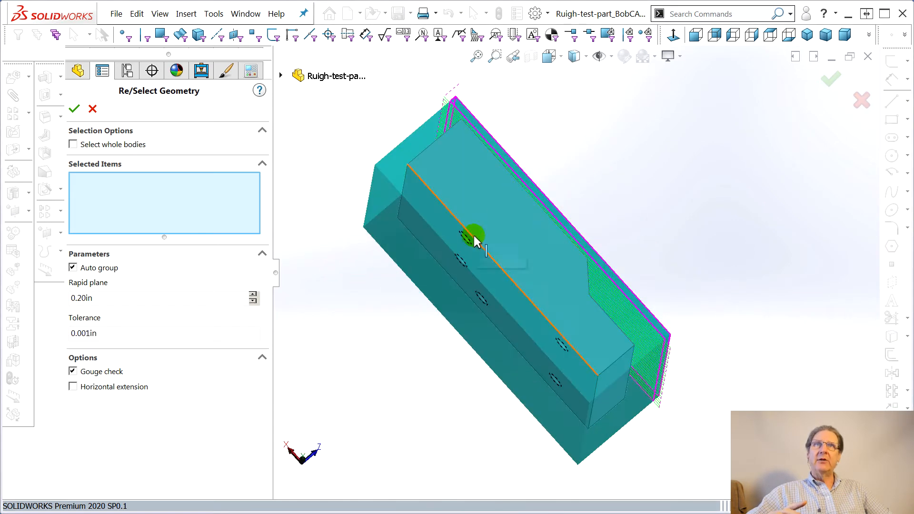
middle_click_drag(352, 298, 439, 298)
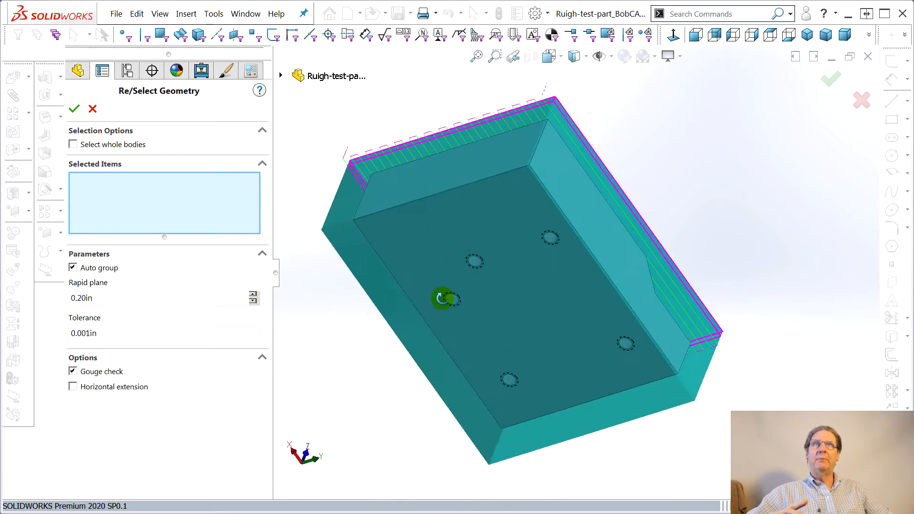
left_click(477, 182)
left_click(394, 278)
left_click(576, 231)
left_click(599, 404)
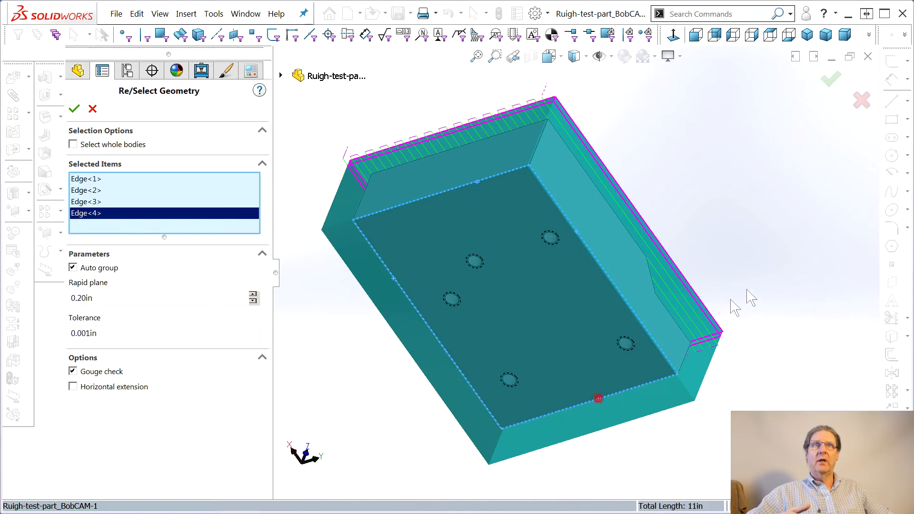
left_click(74, 108)
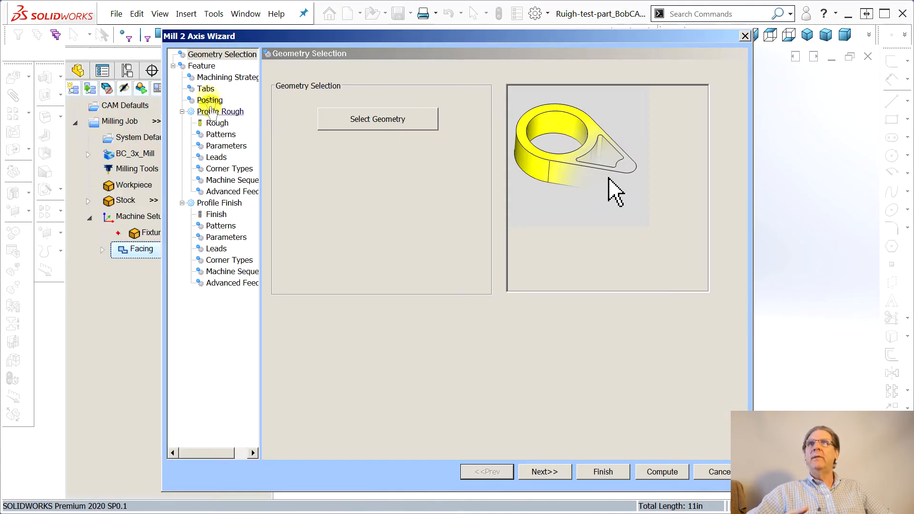
- Keep Profile Rough and Profile Finish as the machining strategy's operations and compute the 2 axis feature's toolpaths
left_click(223, 77)
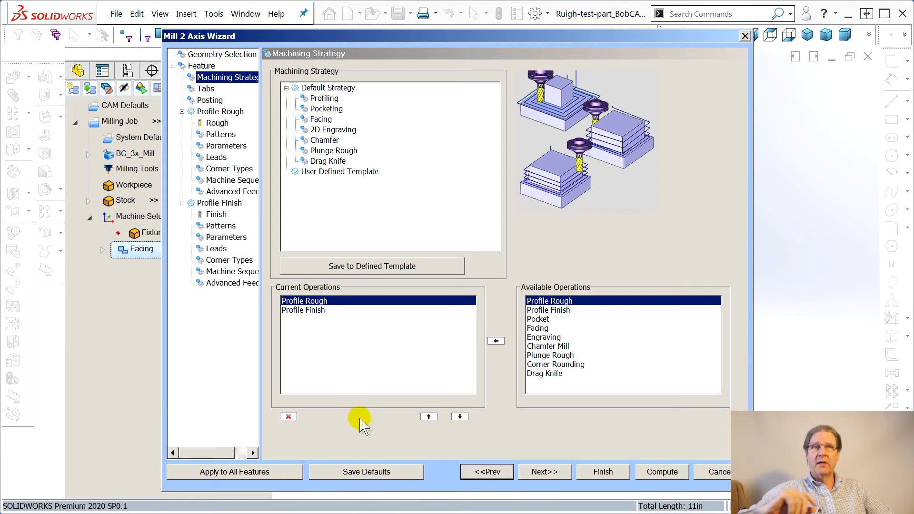
left_click(601, 473)
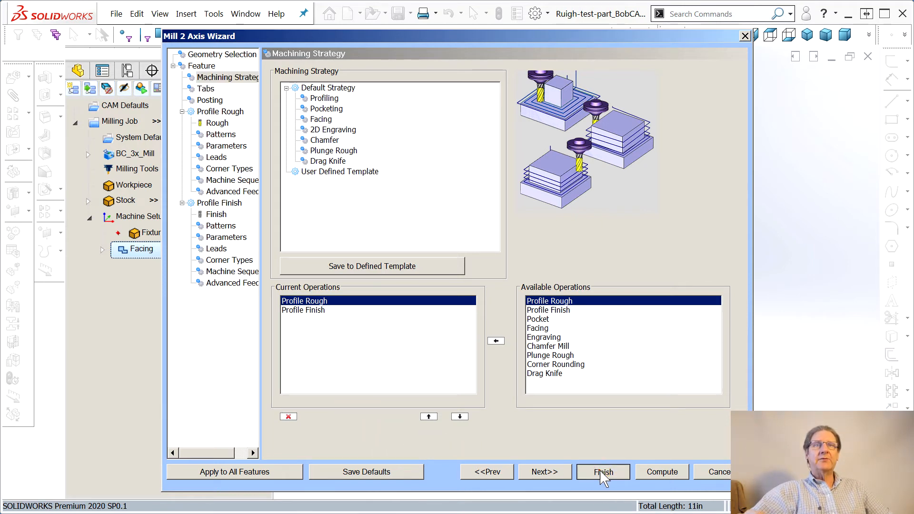
left_click(664, 471)
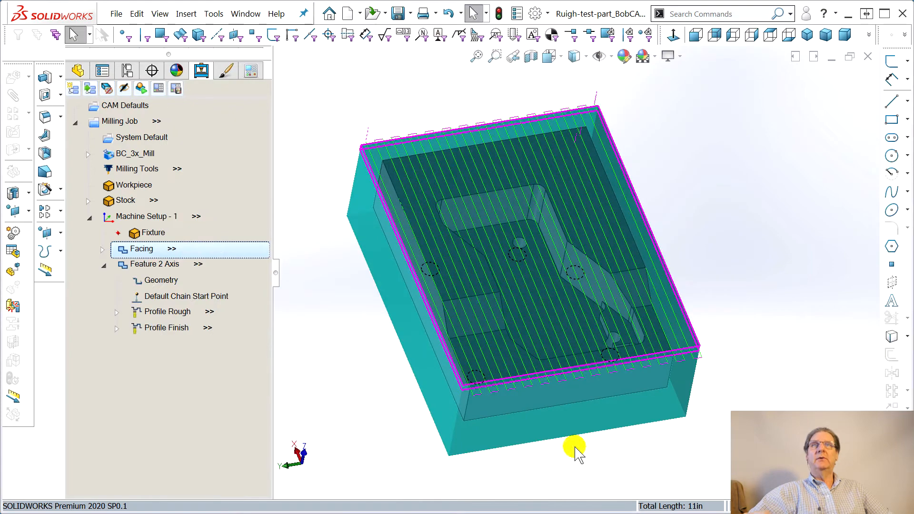
- Examine the Profile Rough and Profile Finish toolpaths around the part's bottom outline
middle_click_drag(371, 409, 351, 163)
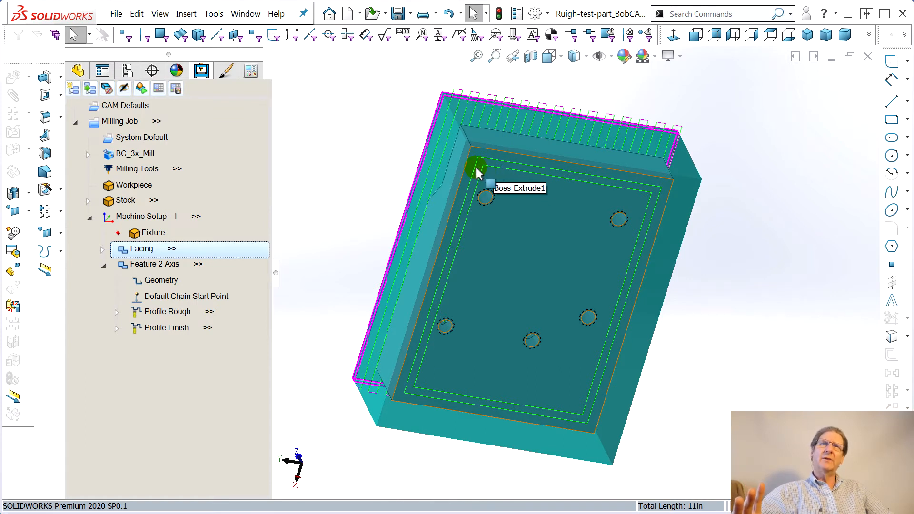
left_click(168, 315)
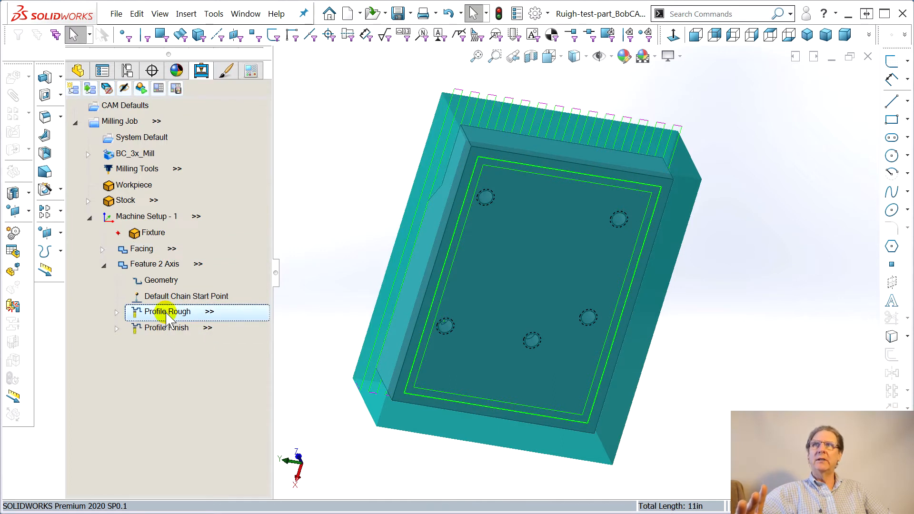
left_click(164, 328)
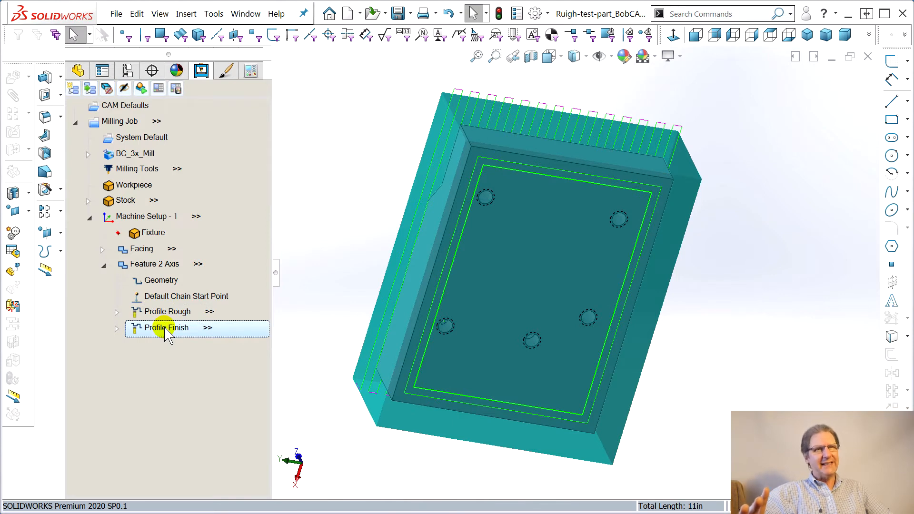
left_click(167, 312)
middle_click_drag(363, 235, 416, 428)
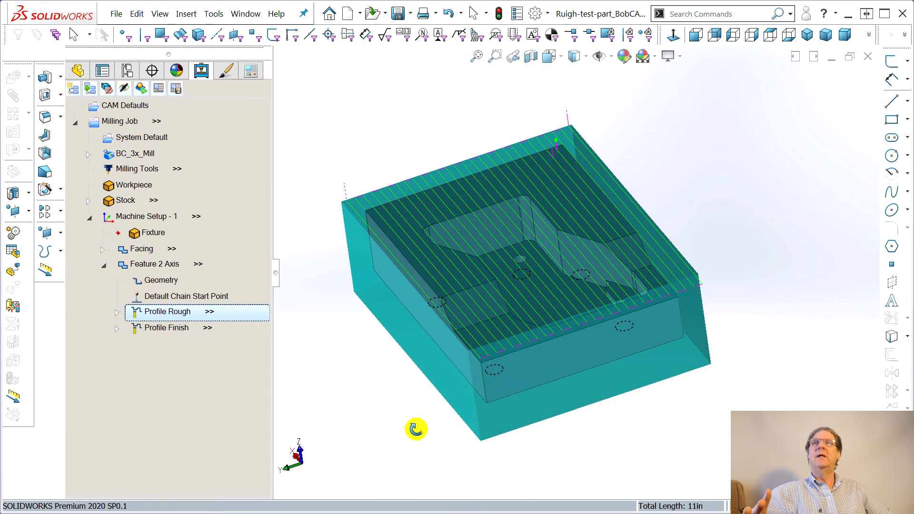
- Assign tool 1, the two-flute 1/4 FLAT ENDMILL - LONG, to Profile Finish from the tool crib and recompute the toolpath
right_click(135, 265)
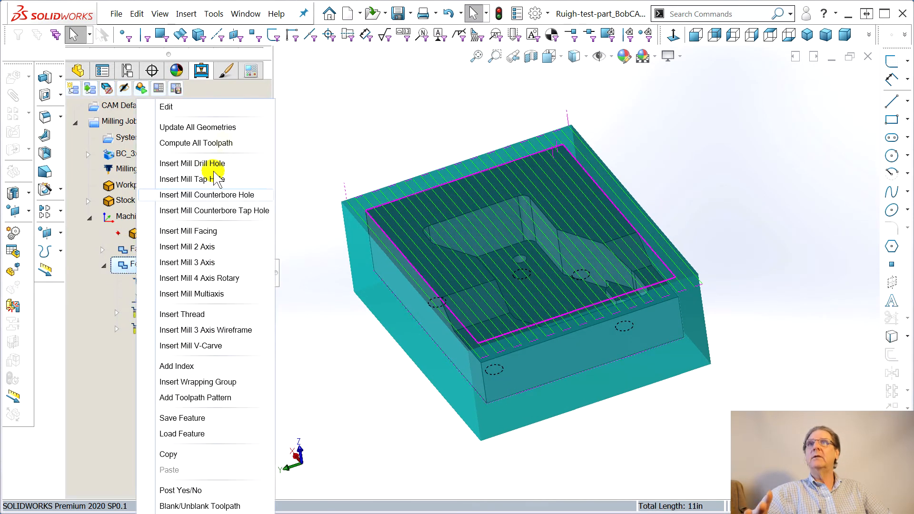
left_click(200, 111)
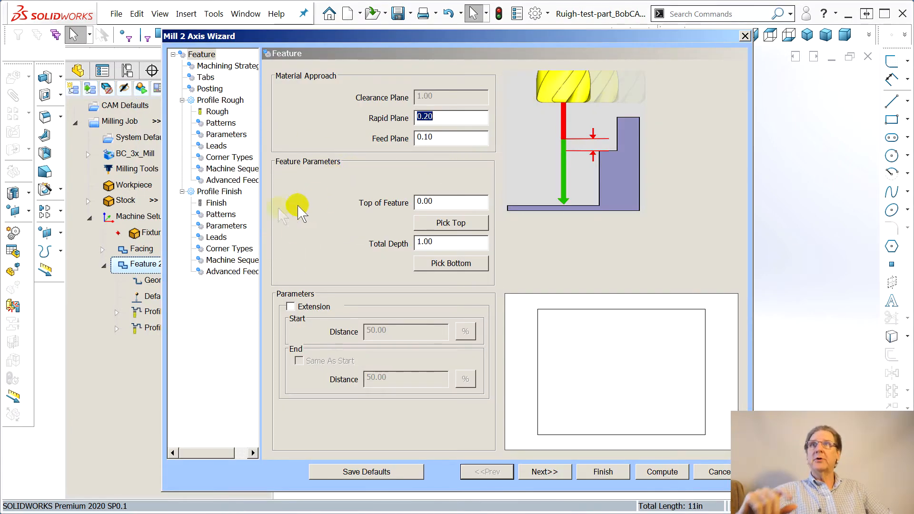
left_click(216, 204)
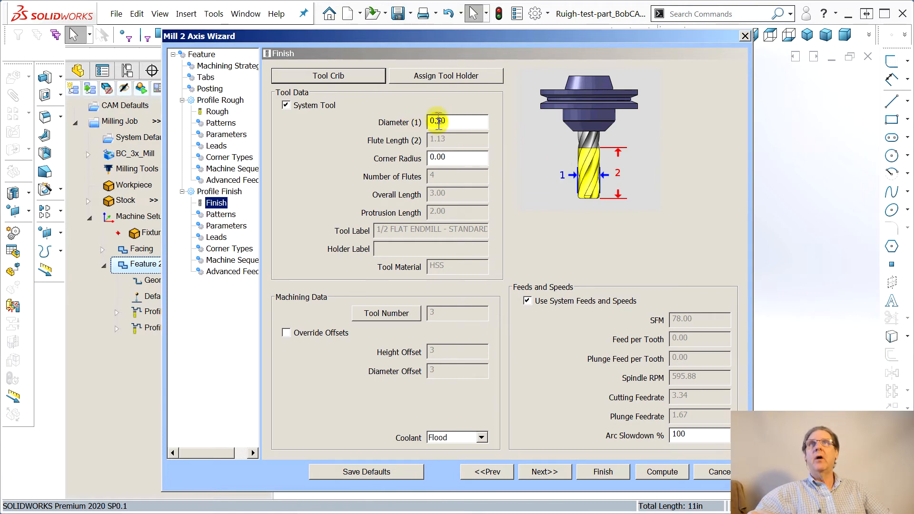
left_click(336, 77)
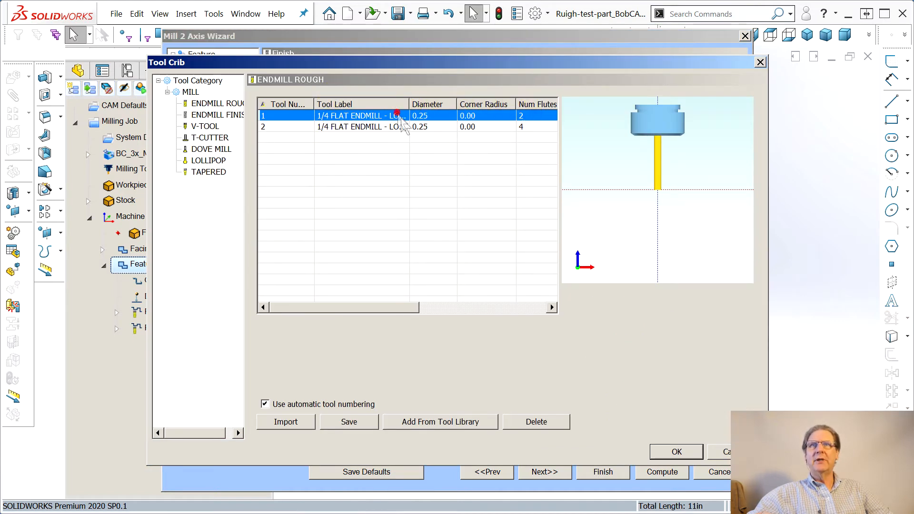
left_click(677, 452)
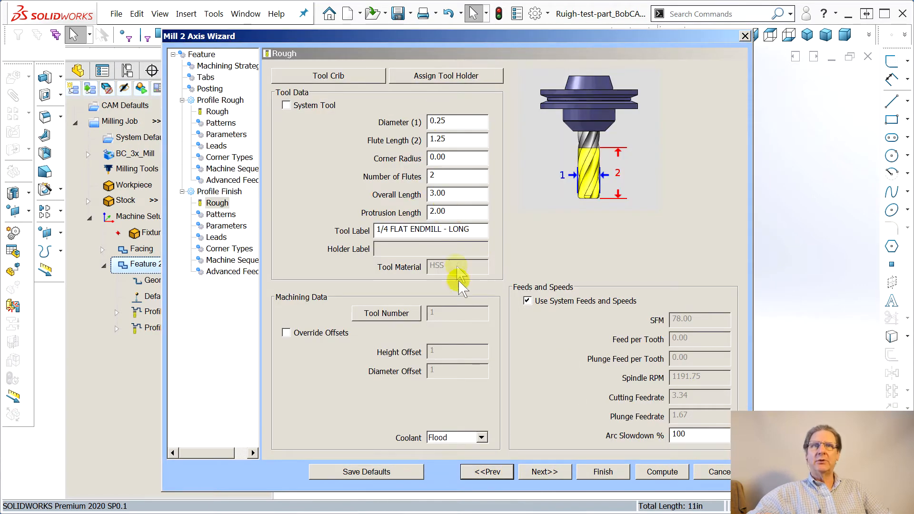
left_click(663, 472)
middle_click_drag(422, 424, 453, 198)
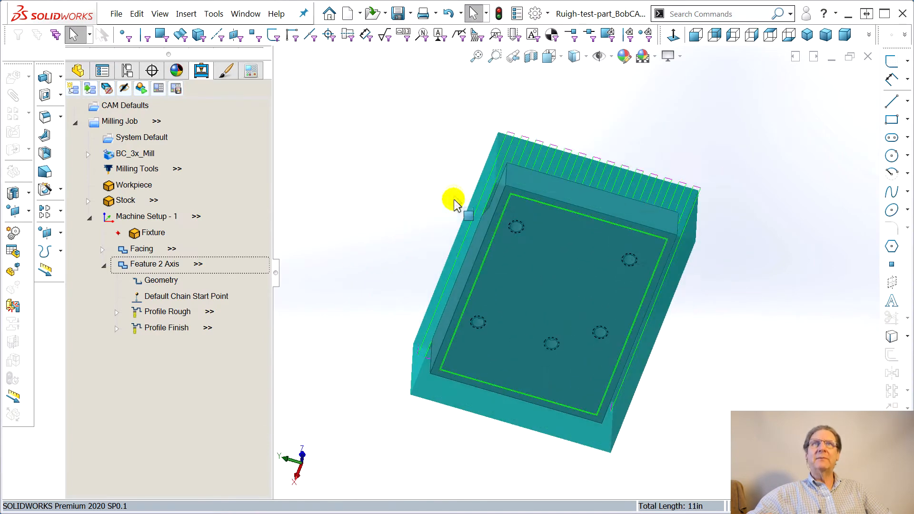
scroll(455, 202, "down", 3)
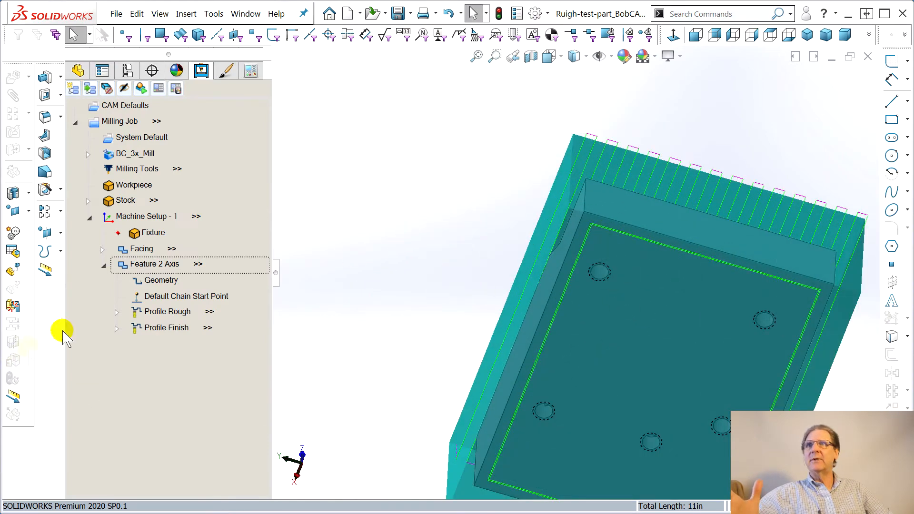
- Edit Feature 2 Axis and review the roughing tool, pattern and allowances along with the Profile Finish allowances
right_click(135, 271)
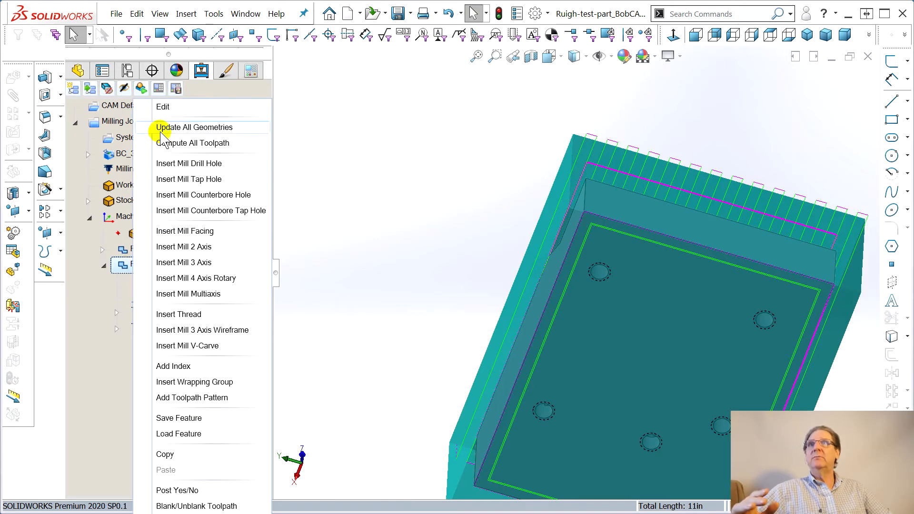
left_click(162, 103)
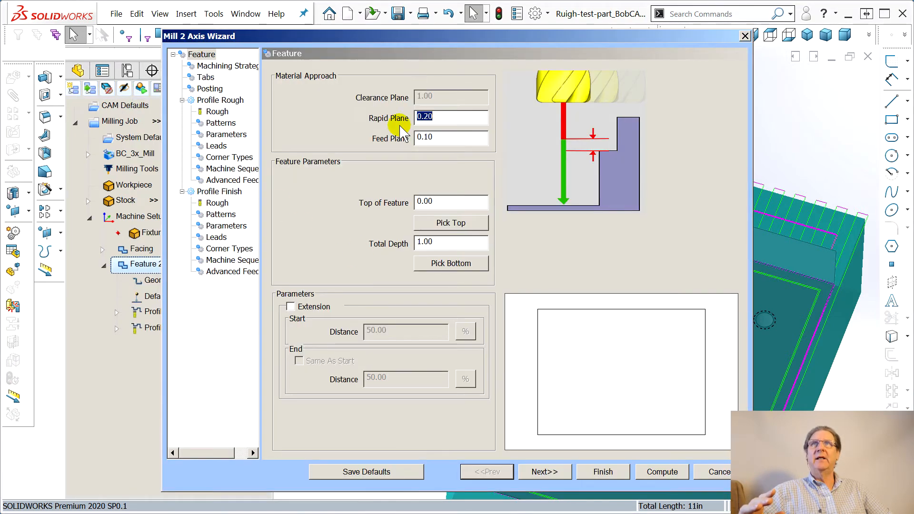
left_click(214, 115)
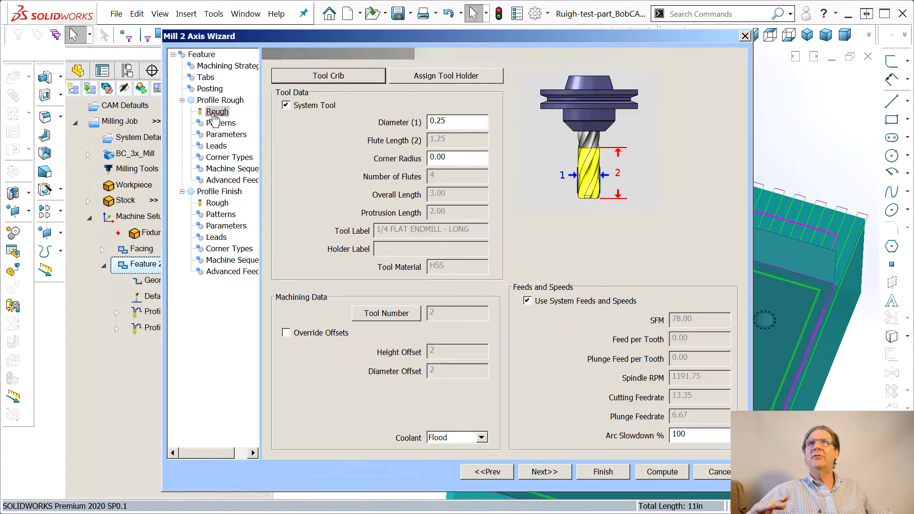
left_click(219, 123)
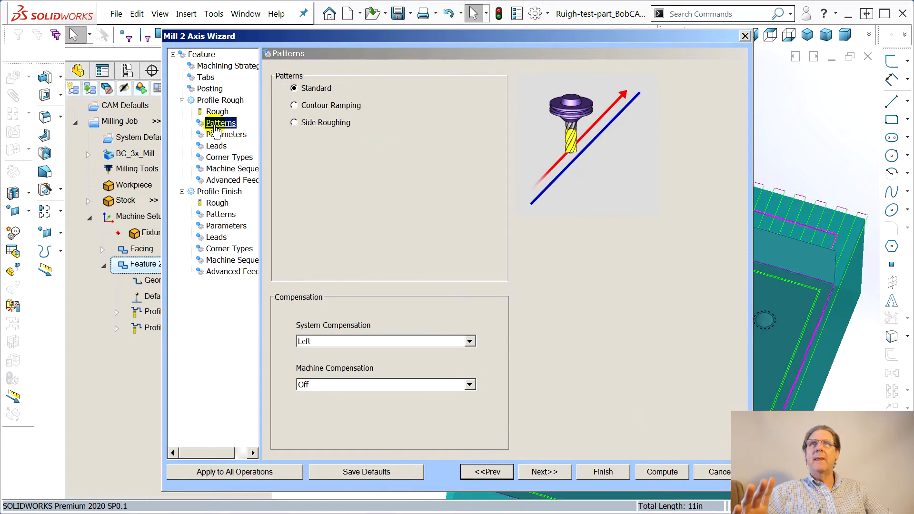
left_click(218, 134)
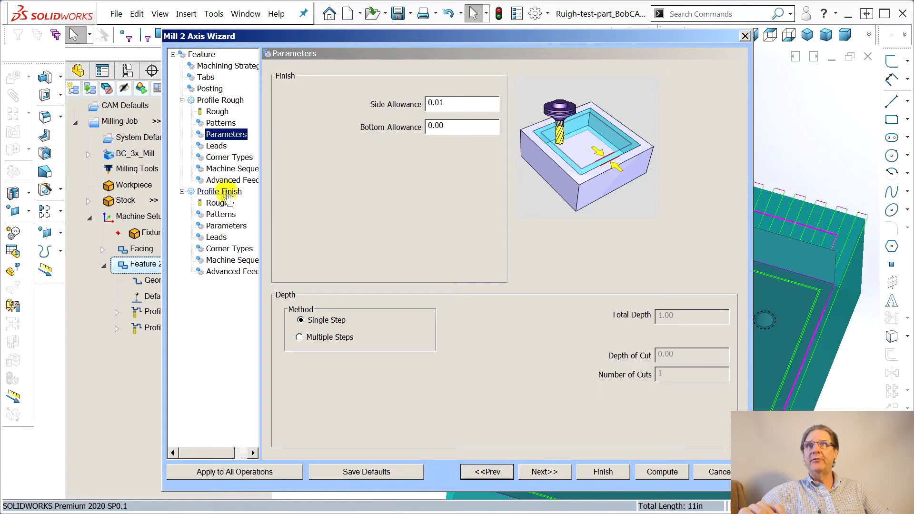
left_click(224, 229)
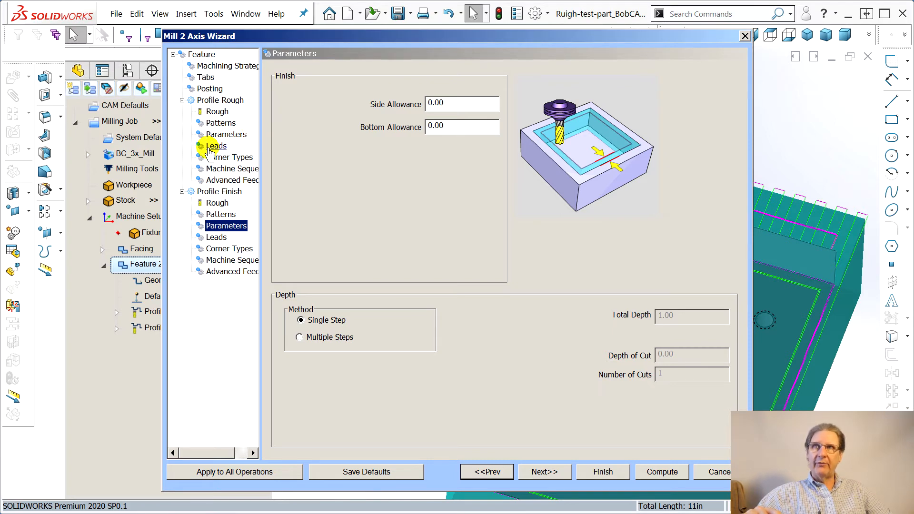
- Set the System Compensation of the Profile Rough pattern to Right
left_click(218, 123)
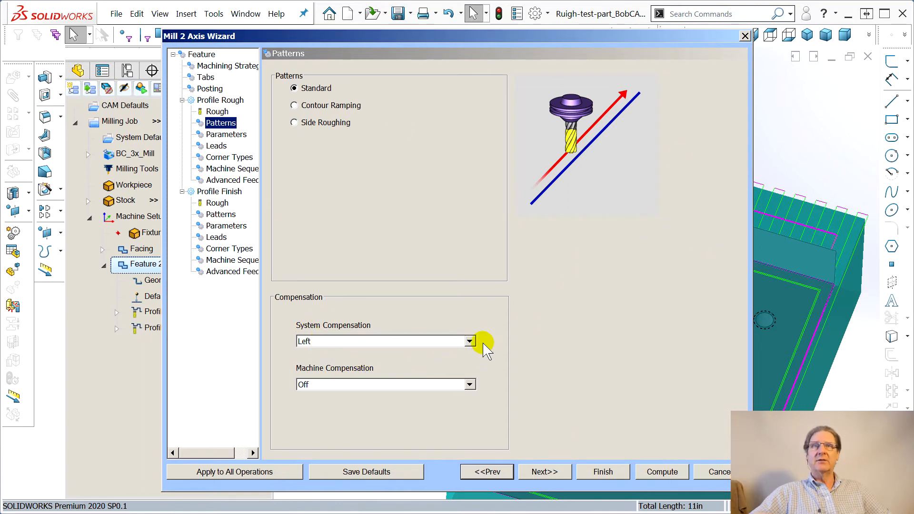
left_click(470, 342)
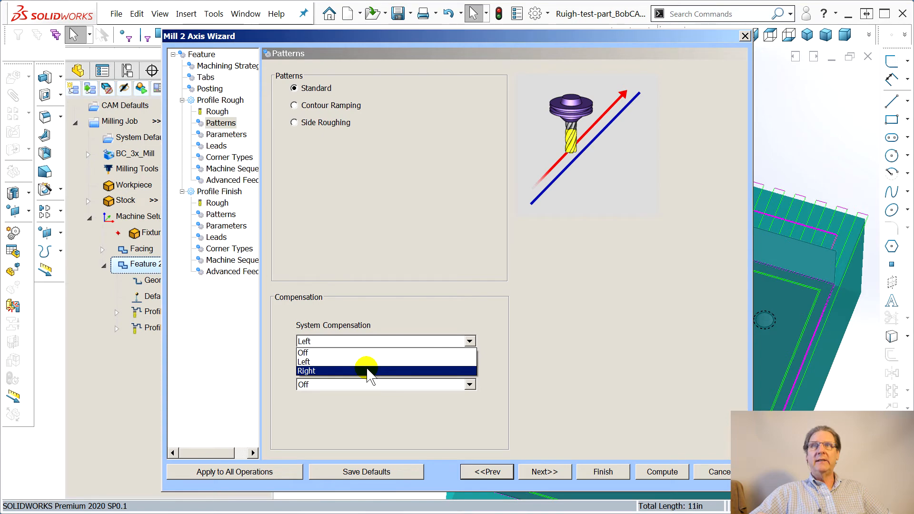
left_click(366, 371)
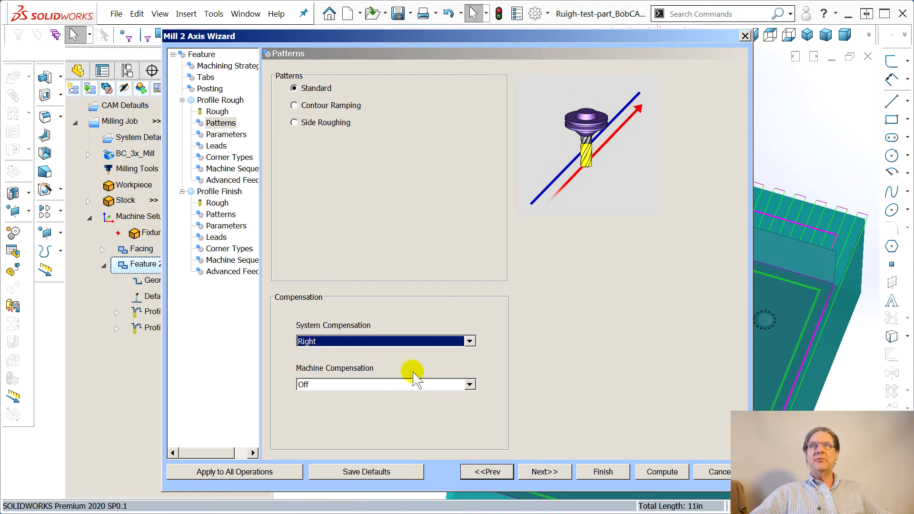
left_click(399, 342)
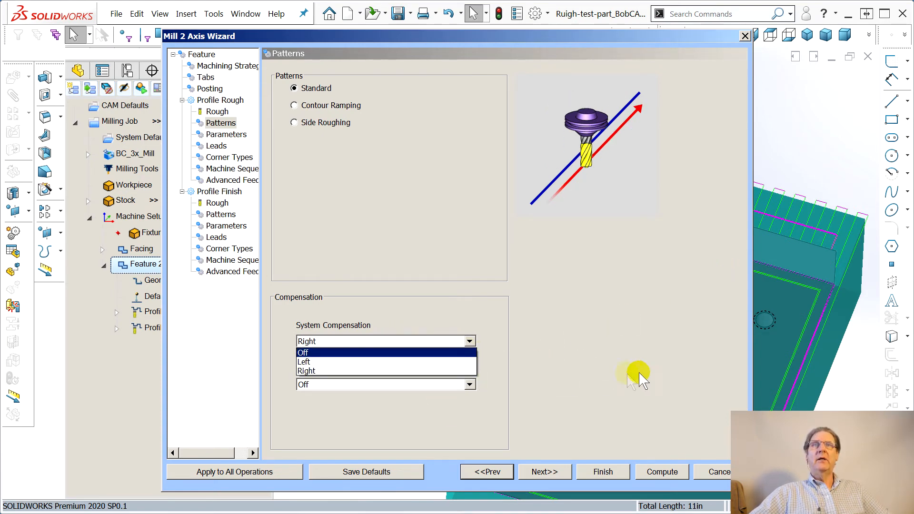
left_click(314, 371)
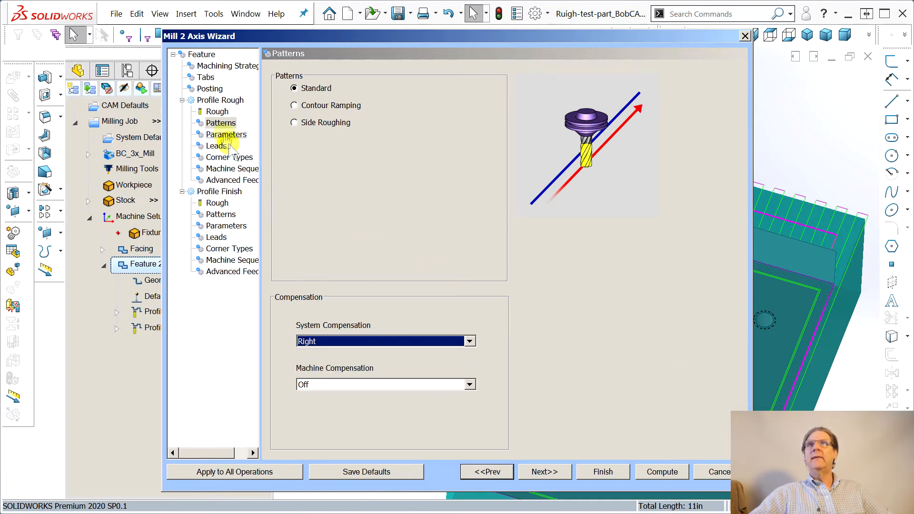
- Set the System Compensation of the Profile Finish pattern to Right and open that operation's parameters
left_click(209, 217)
left_click(383, 342)
left_click(375, 371)
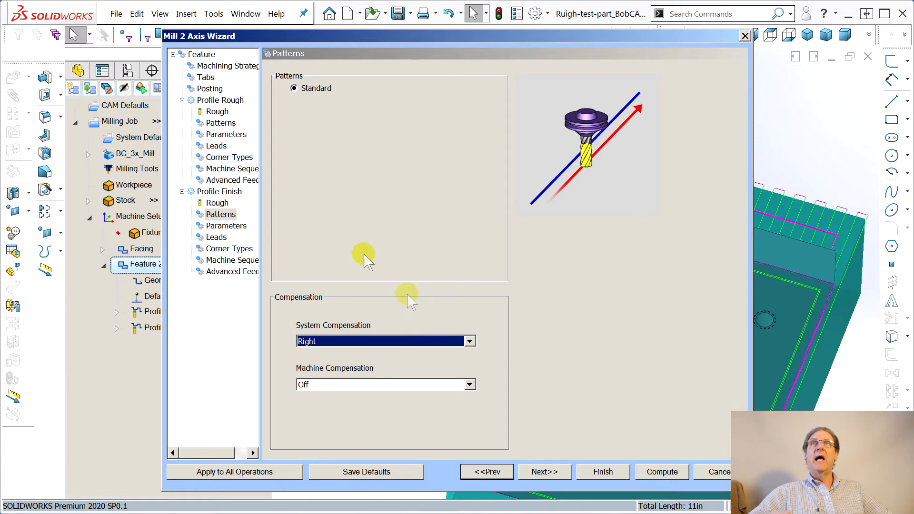
left_click(220, 225)
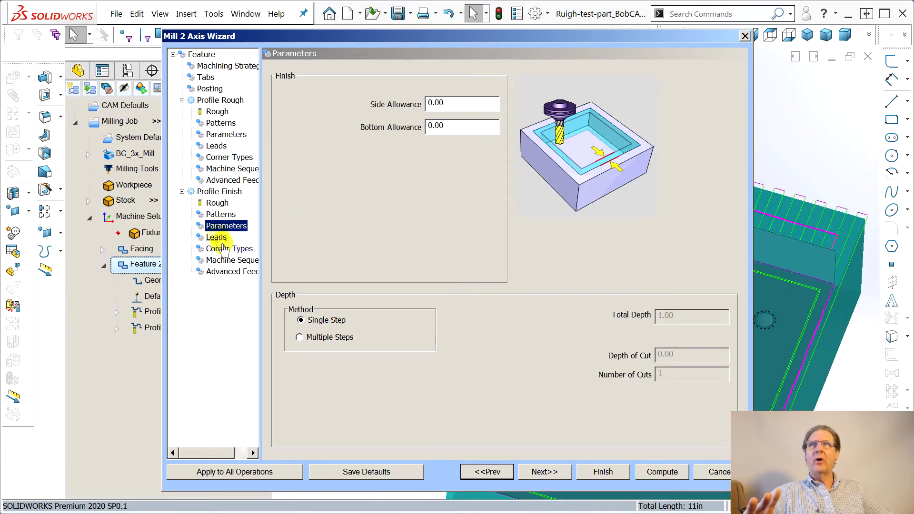
- Review the Profile Finish leads, machine sequence, advanced feedrates and pattern, and compute the toolpath for inspection around the part
left_click(214, 238)
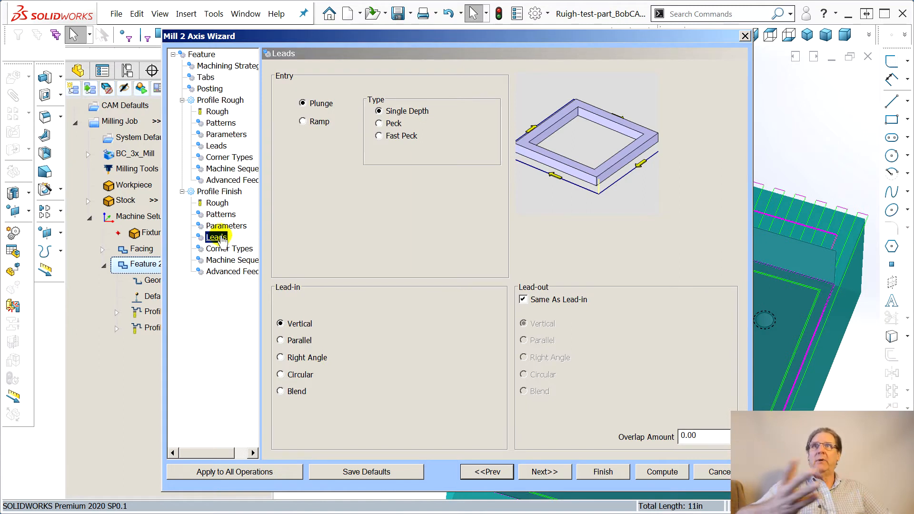
left_click(229, 263)
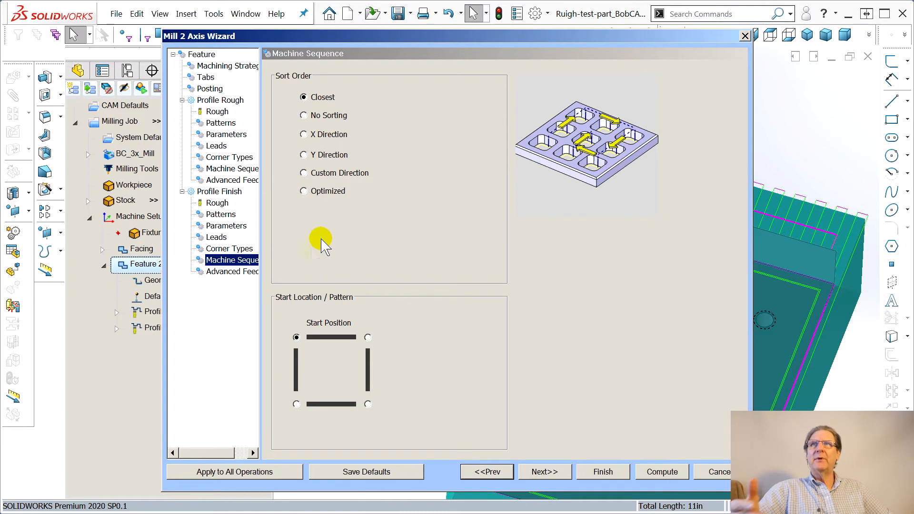
left_click(235, 274)
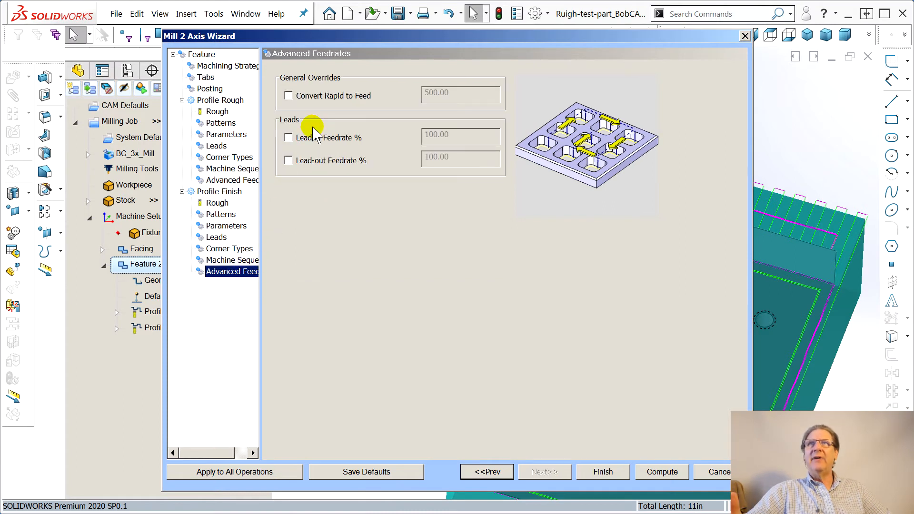
left_click(210, 204)
left_click(220, 215)
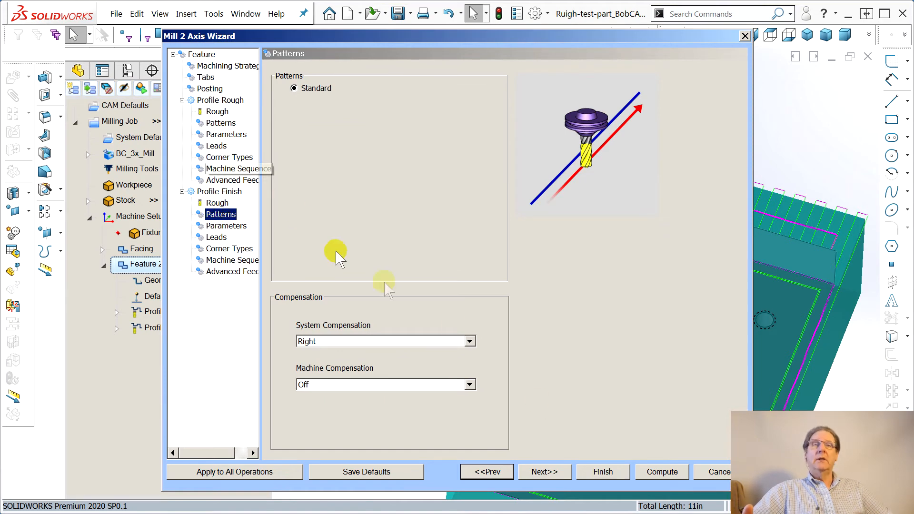
left_click(655, 473)
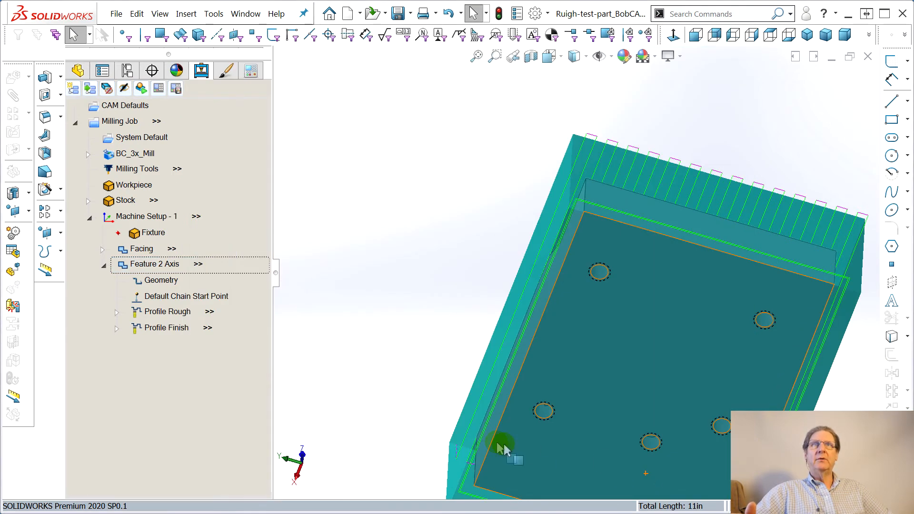
middle_click_drag(488, 393, 565, 370)
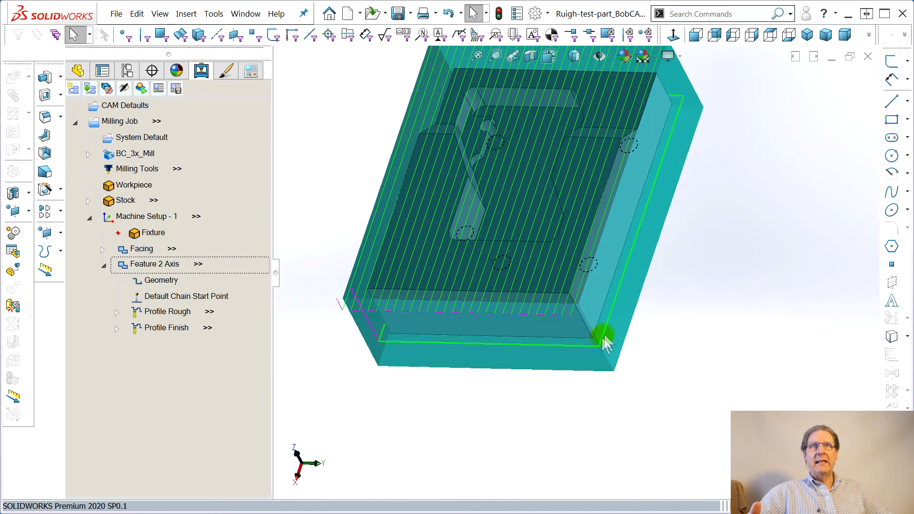
middle_click_drag(453, 353, 480, 234)
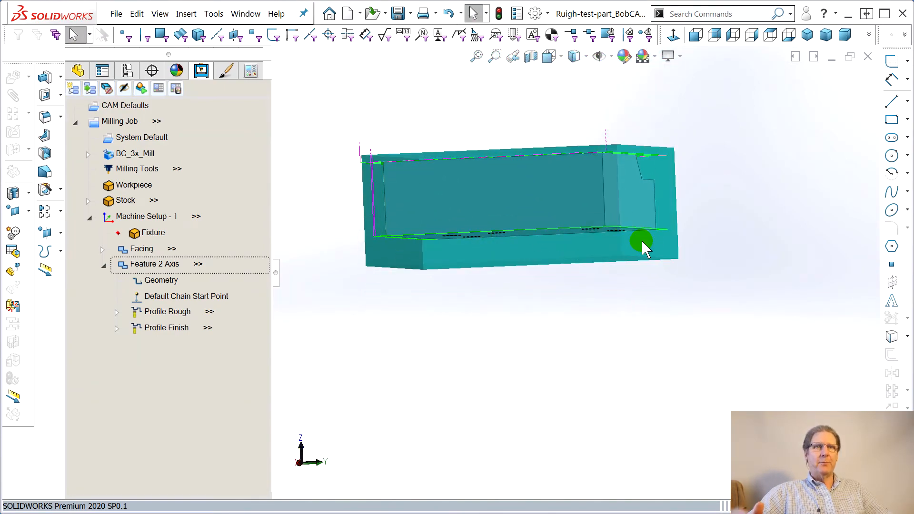
- Edit Feature 2 Axis and pick an upper edge of the part as the Top of Feature
left_click(143, 249)
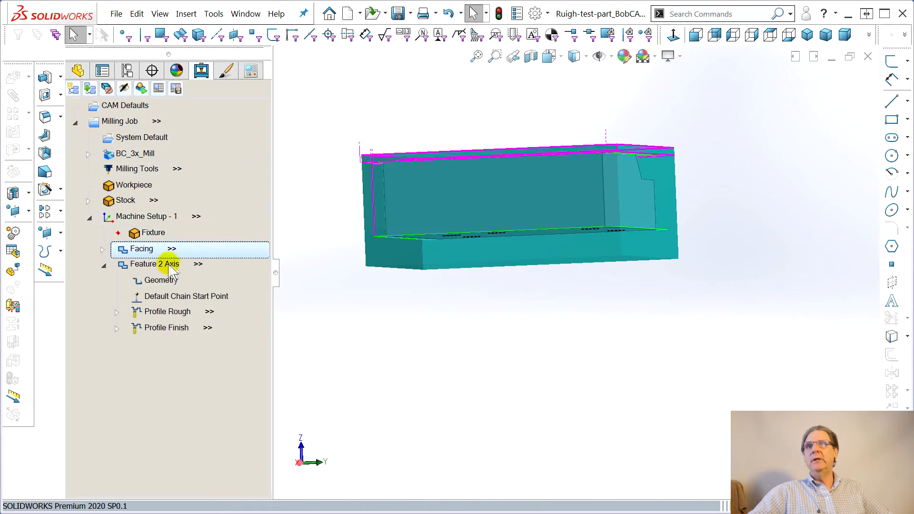
left_click(147, 261)
right_click(146, 263)
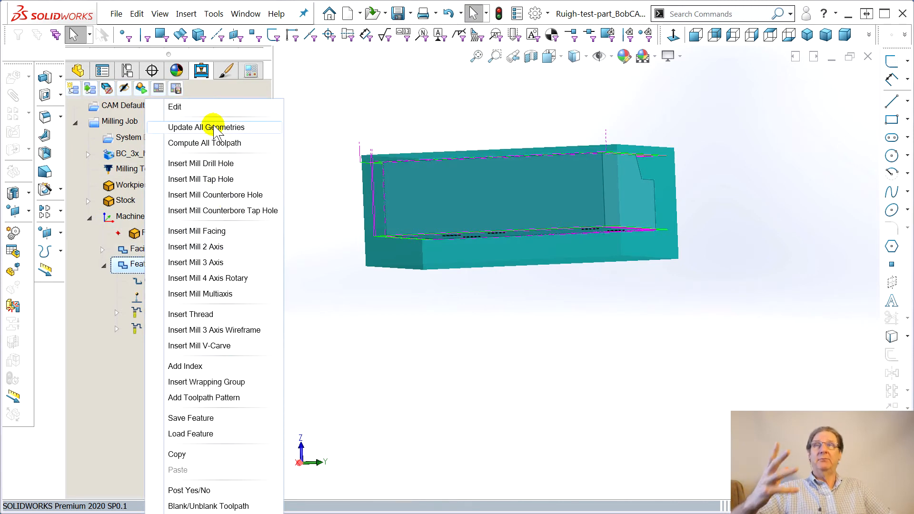
left_click(175, 107)
left_click_drag(487, 35, 369, 32)
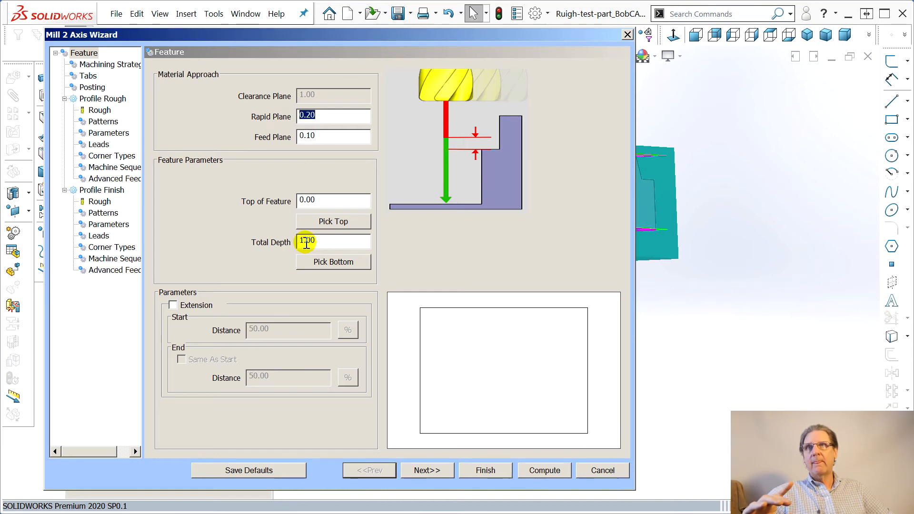
left_click(337, 223)
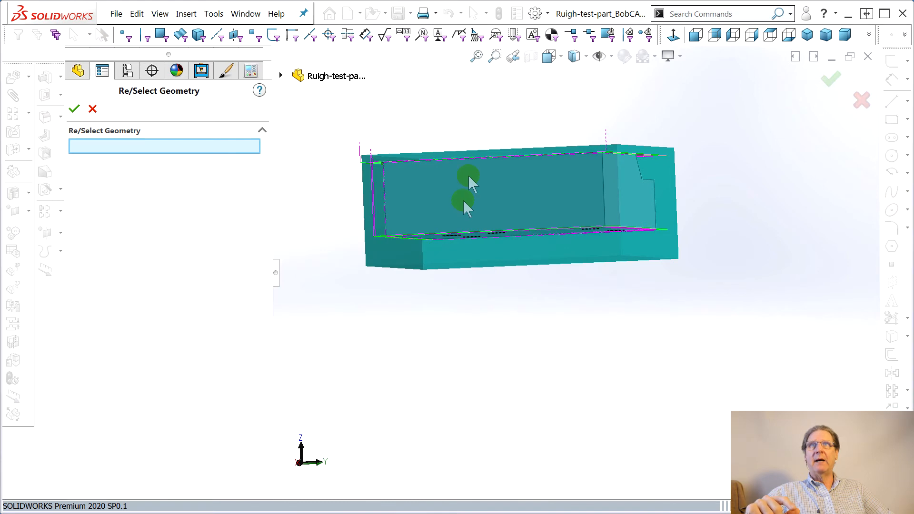
middle_click_drag(462, 225, 453, 317)
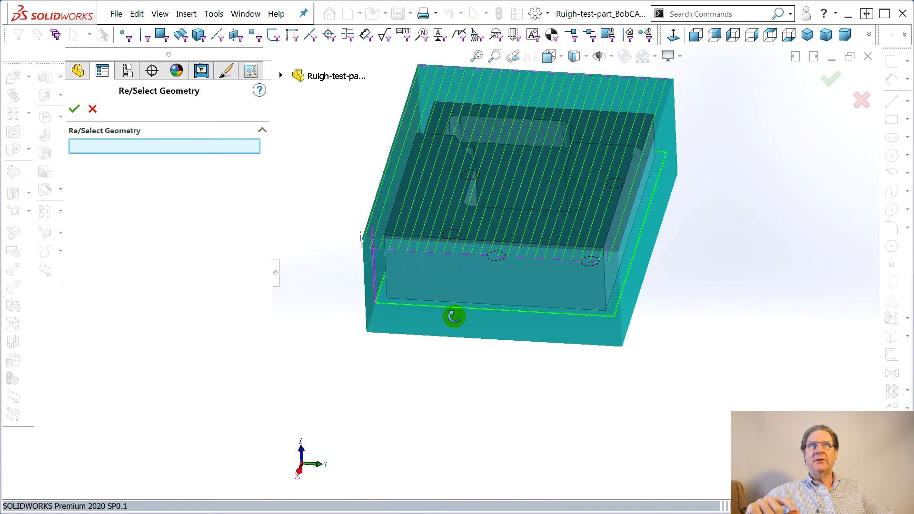
left_click(385, 232)
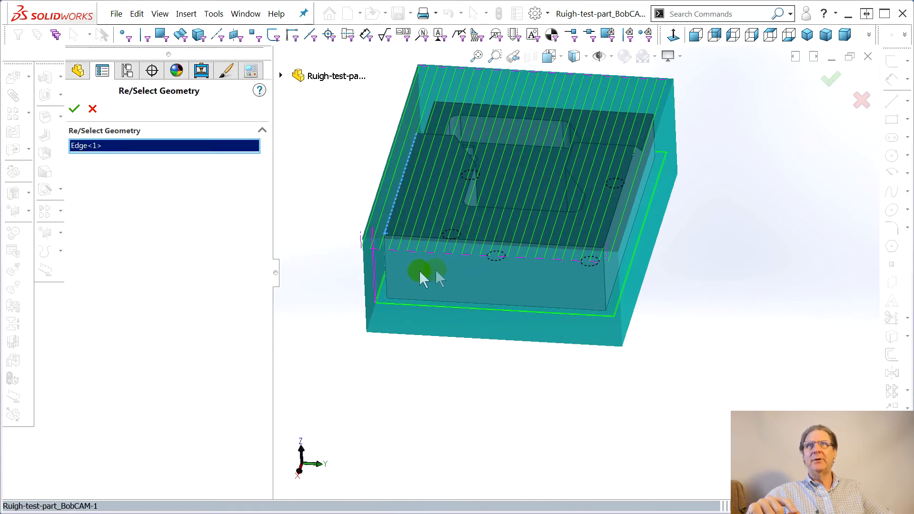
left_click(74, 109)
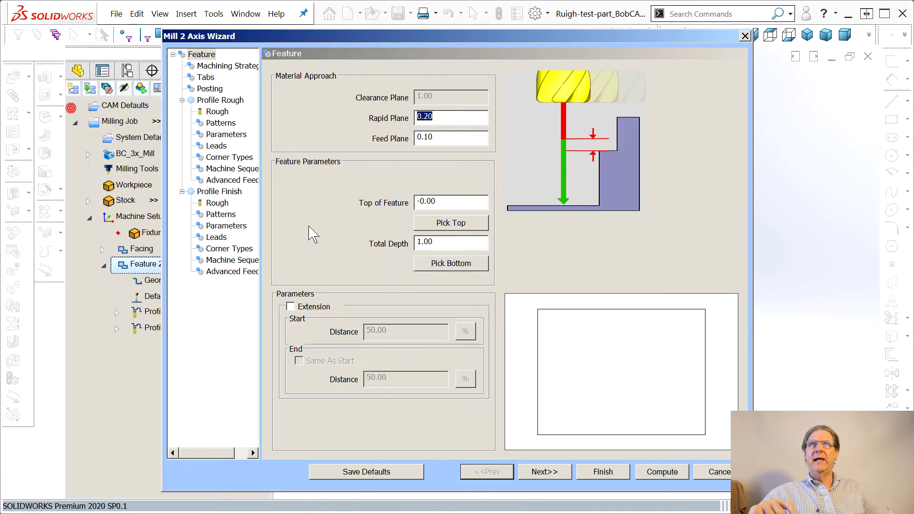
- Pick the part's lower corner vertex as the feature bottom and set the Total Depth to 1.02
left_click(431, 262)
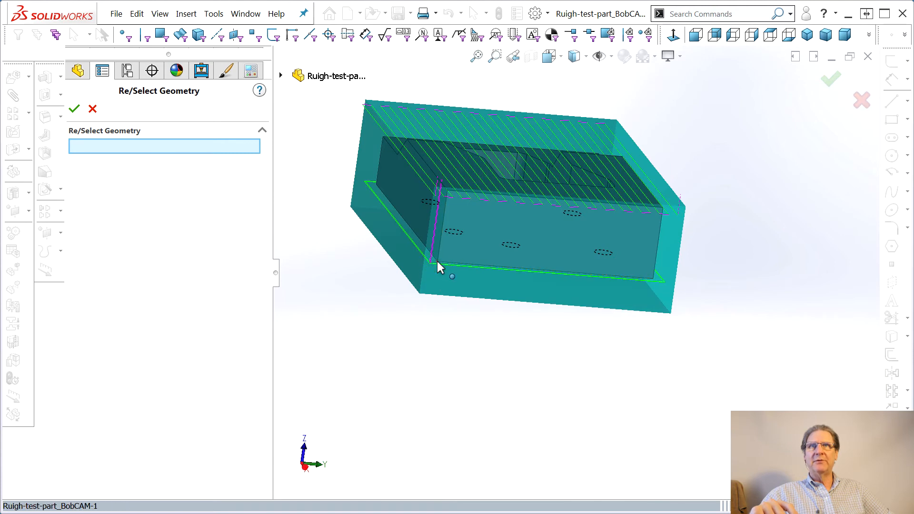
left_click(437, 261)
left_click(74, 109)
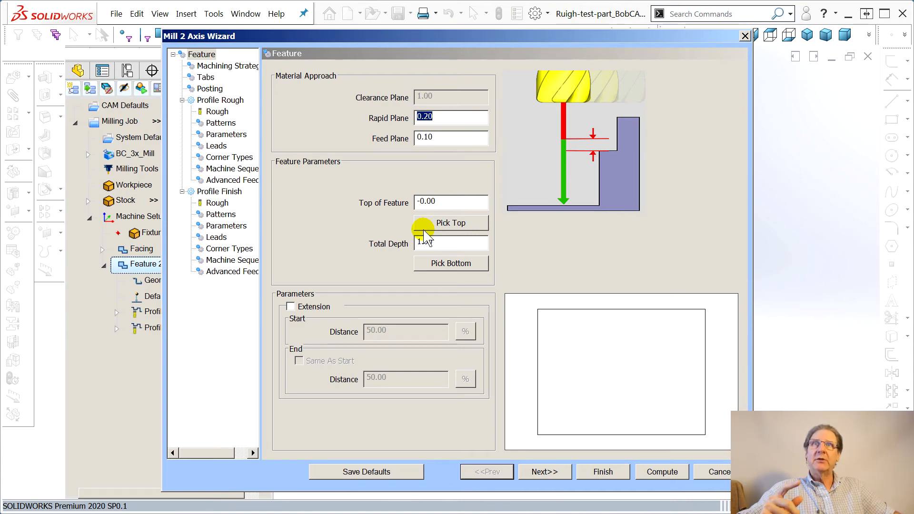
left_click(431, 241)
double_click(429, 242)
type("1.02")
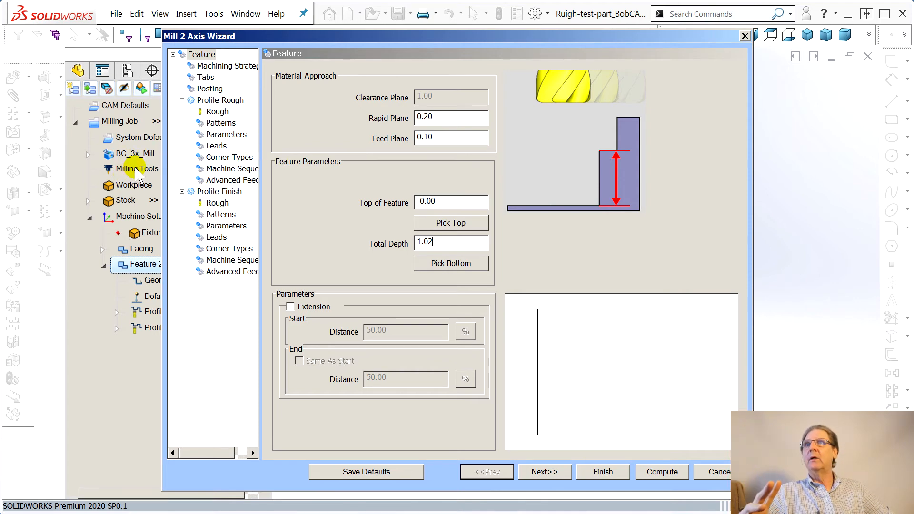
- Set the Profile Rough depth method to Multiple Steps with Even Depths and a 0.125 Depth of Cut
left_click(223, 135)
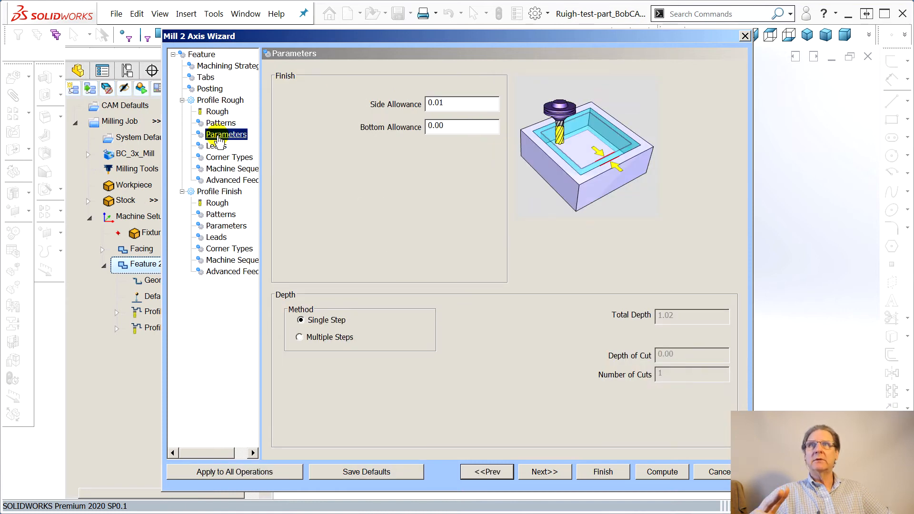
left_click(300, 337)
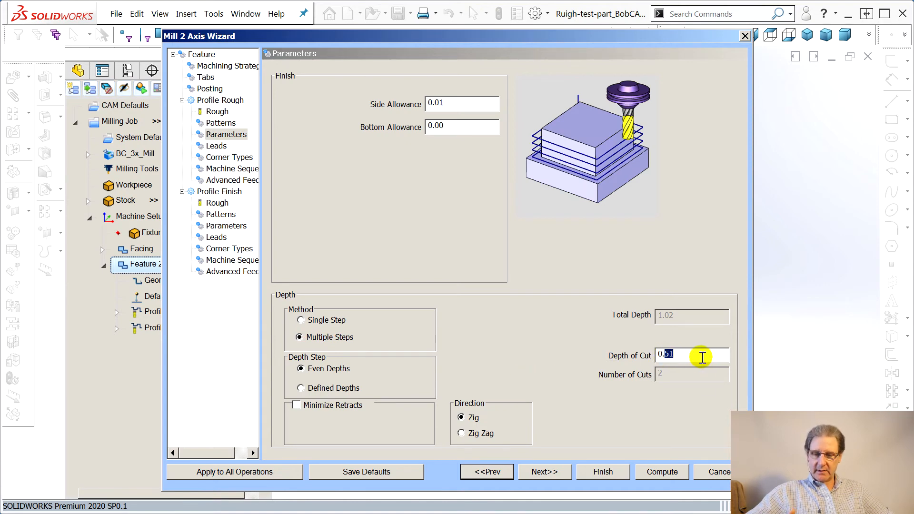
type("125")
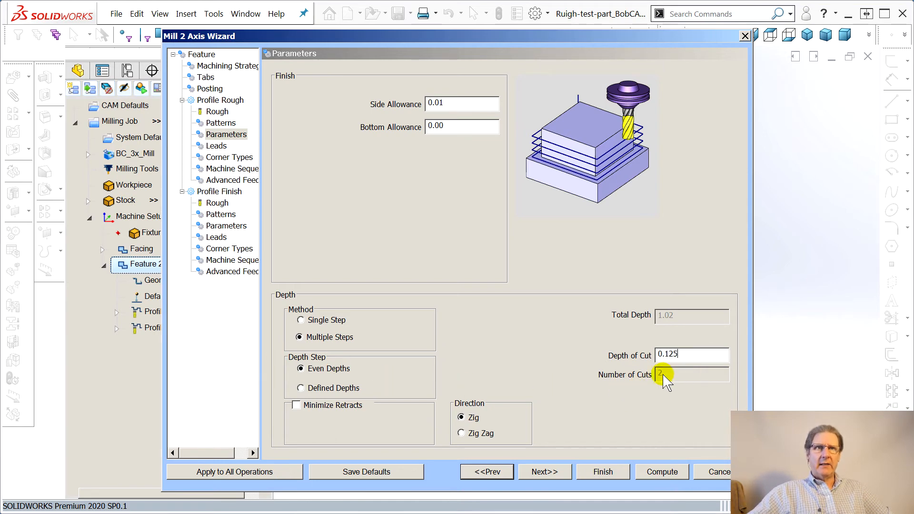
left_click(301, 389)
left_click(301, 369)
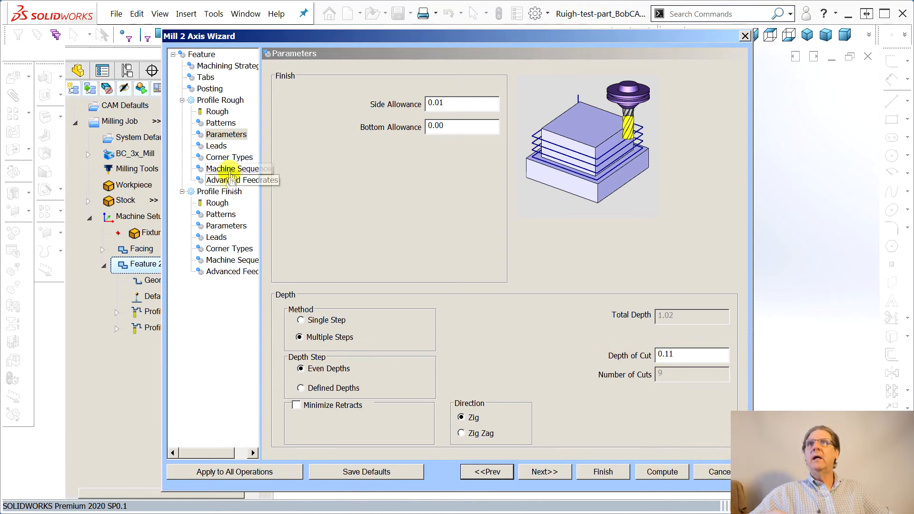
- Set Profile Finish to Multiple Steps with Even Depths and a 0.125 Depth of Cut, and compute the toolpath
left_click(224, 226)
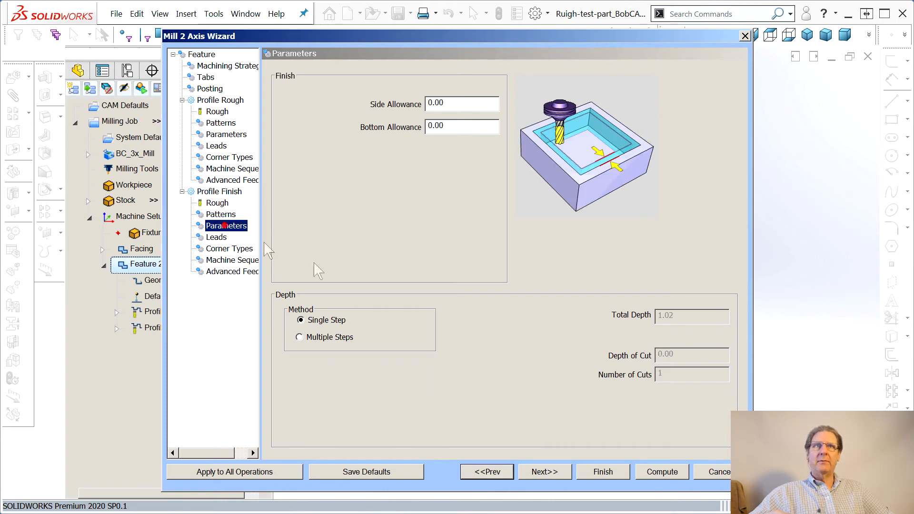
left_click(300, 338)
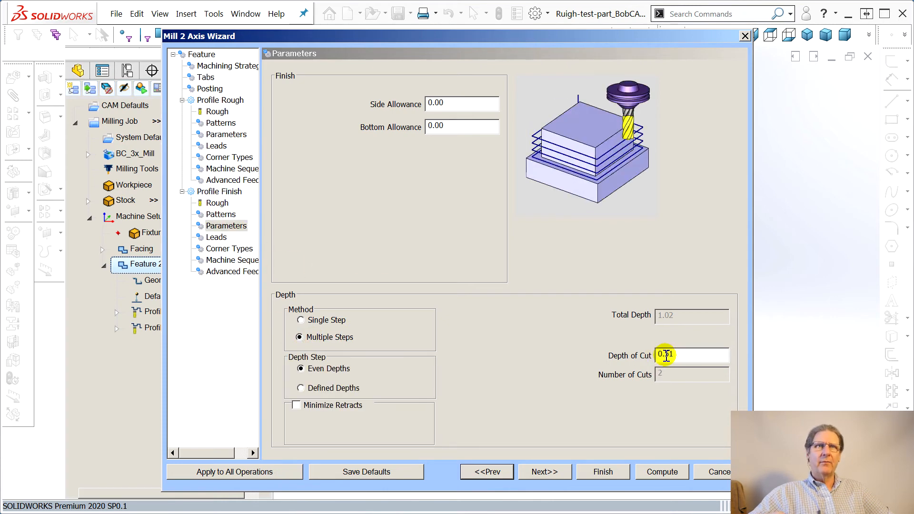
type("125")
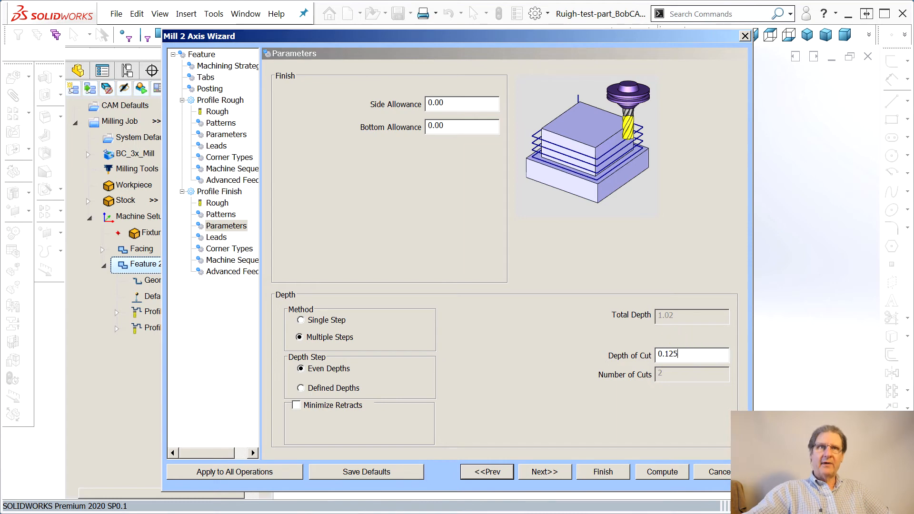
left_click(301, 388)
left_click(301, 368)
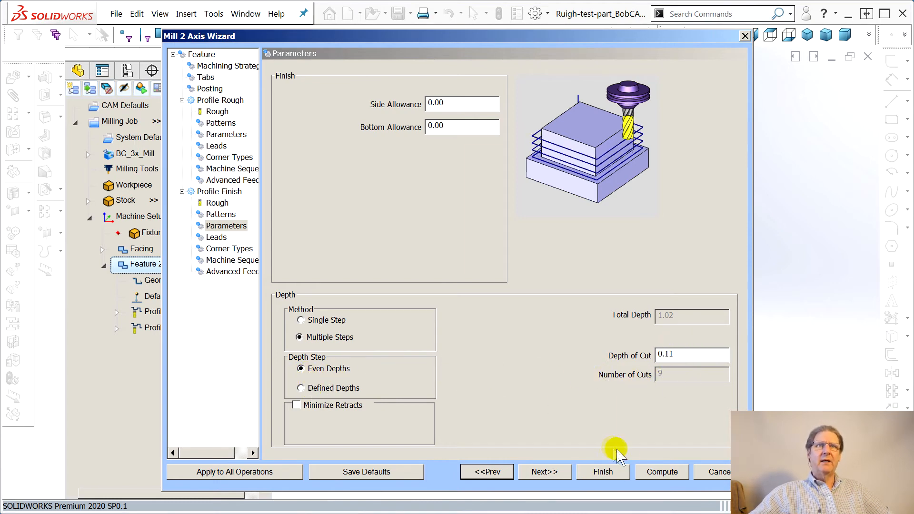
left_click(660, 471)
middle_click_drag(473, 360, 459, 374)
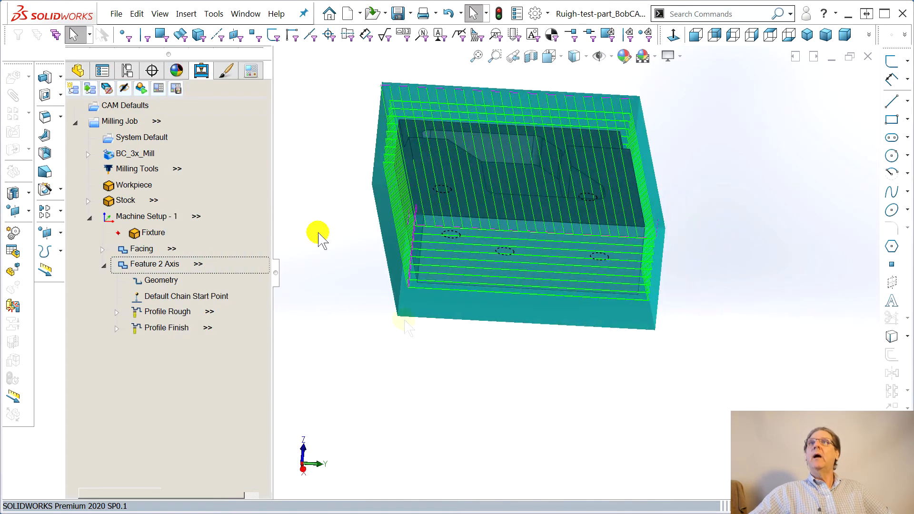
- Set the document's basic length units to four decimal places
left_click(214, 13)
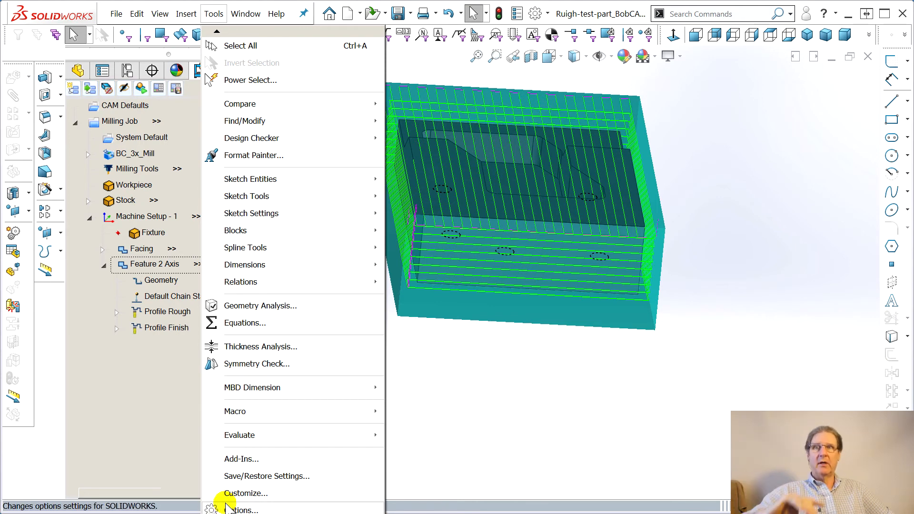
left_click(231, 509)
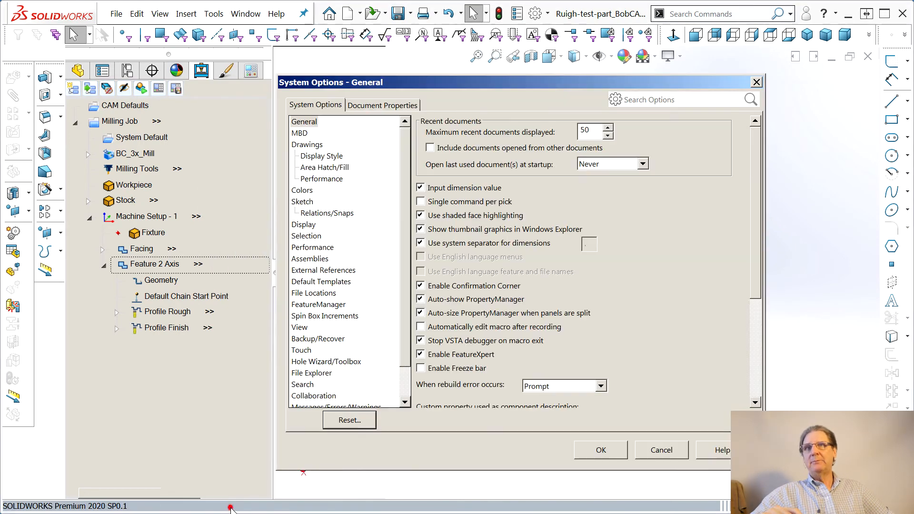
left_click(403, 105)
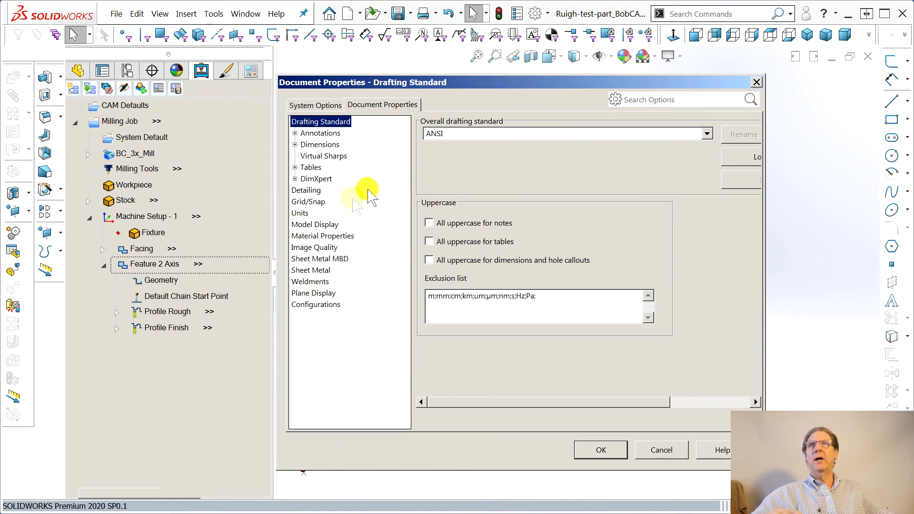
left_click(300, 213)
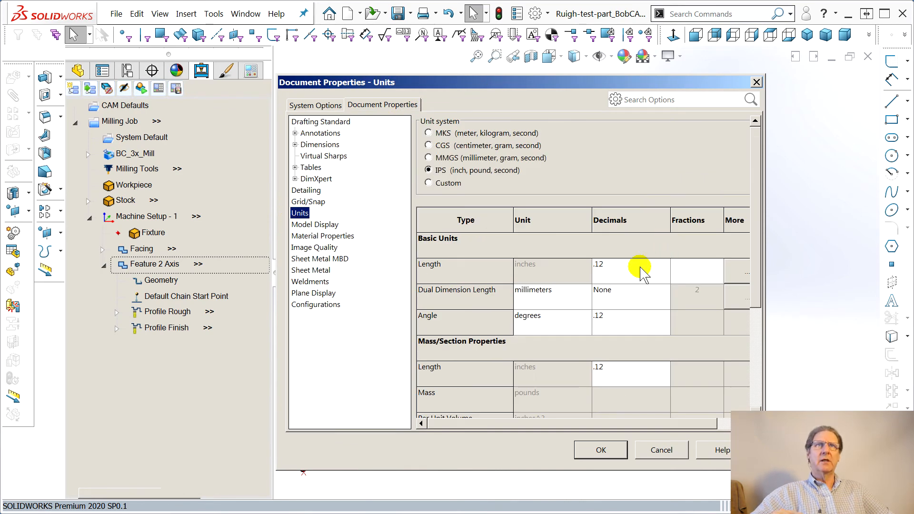
left_click(665, 266)
left_click(628, 310)
left_click(614, 451)
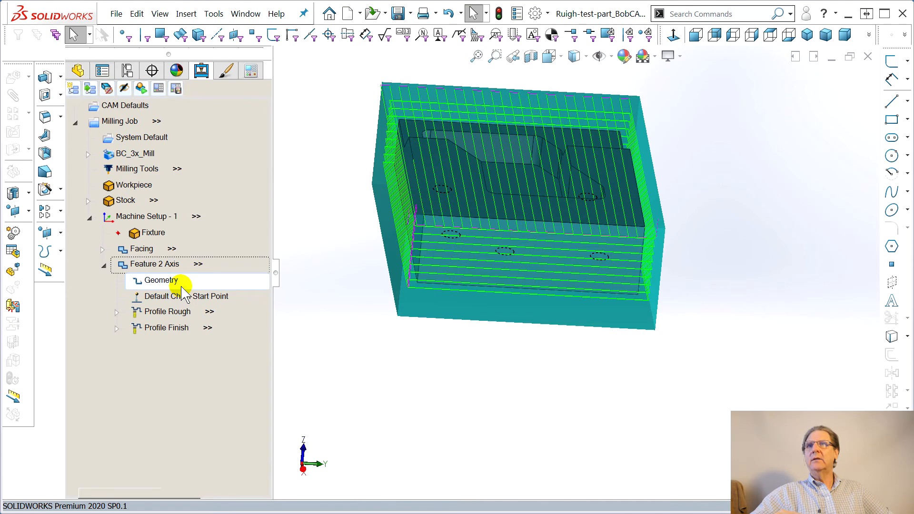
- Edit Feature 2 Axis and check the total depth plus the Profile Rough allowances and Even Depths depth of cut
right_click(169, 265)
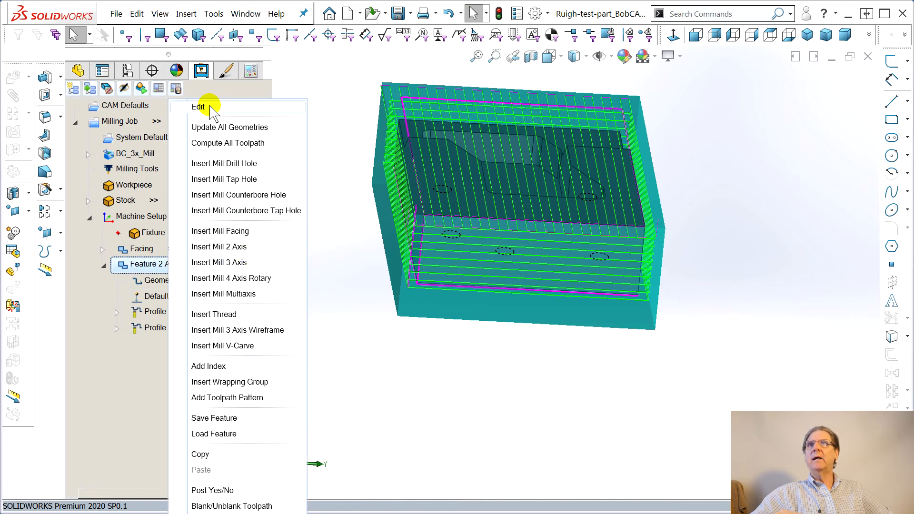
left_click(211, 108)
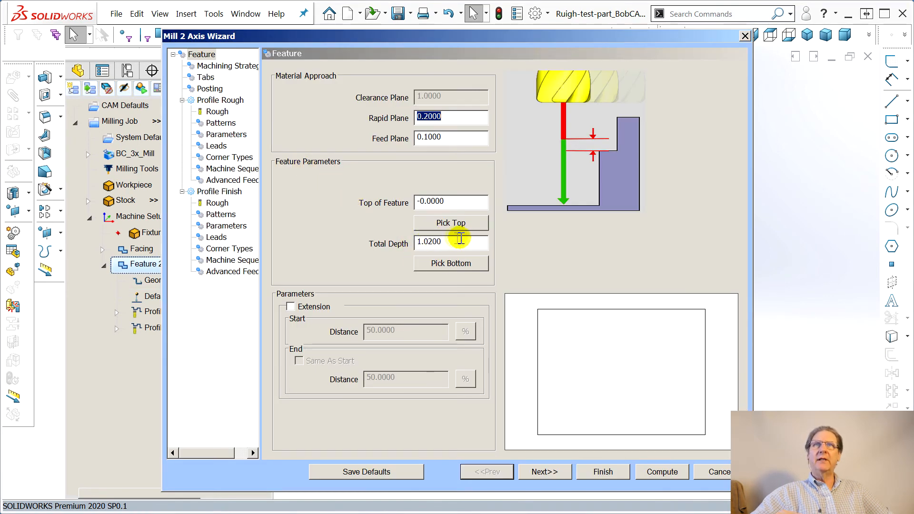
left_click(219, 135)
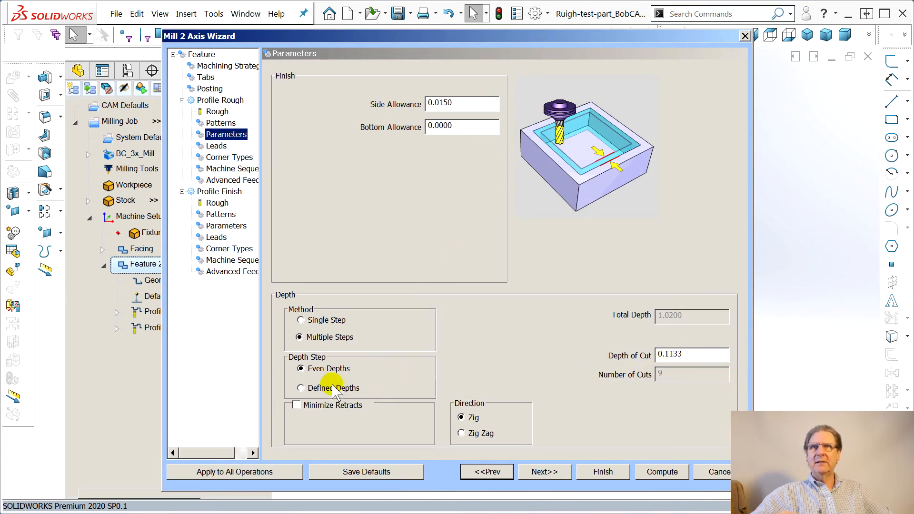
left_click(301, 388)
left_click(301, 368)
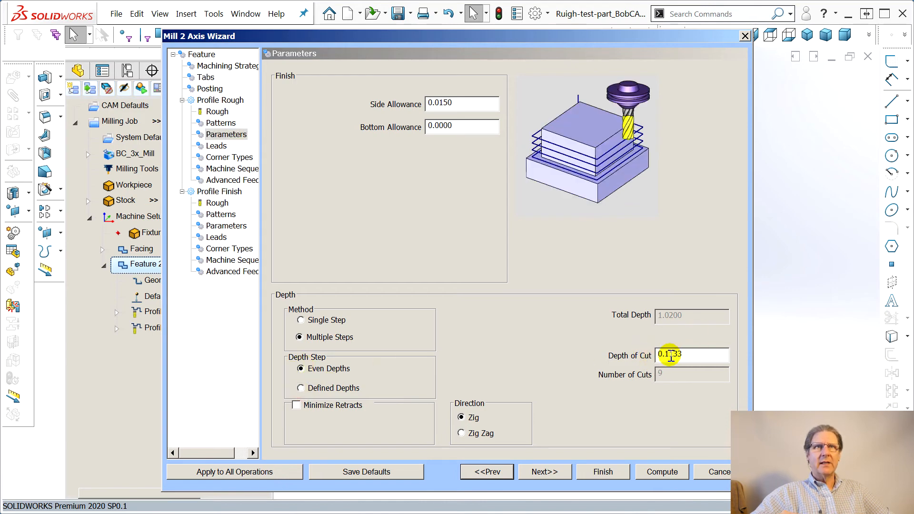
- Set the Profile Rough depth of cut to 0.125 with the Even Depths option and compute the toolpath
type("5")
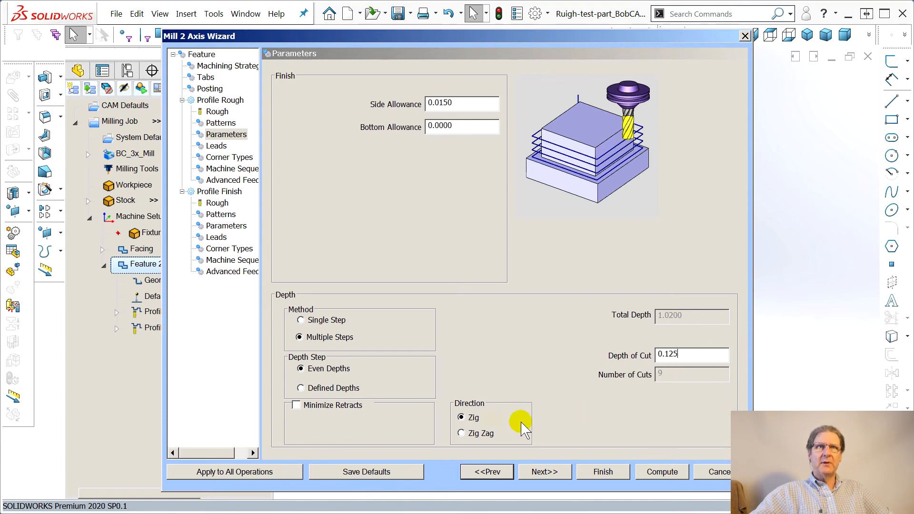
left_click(301, 388)
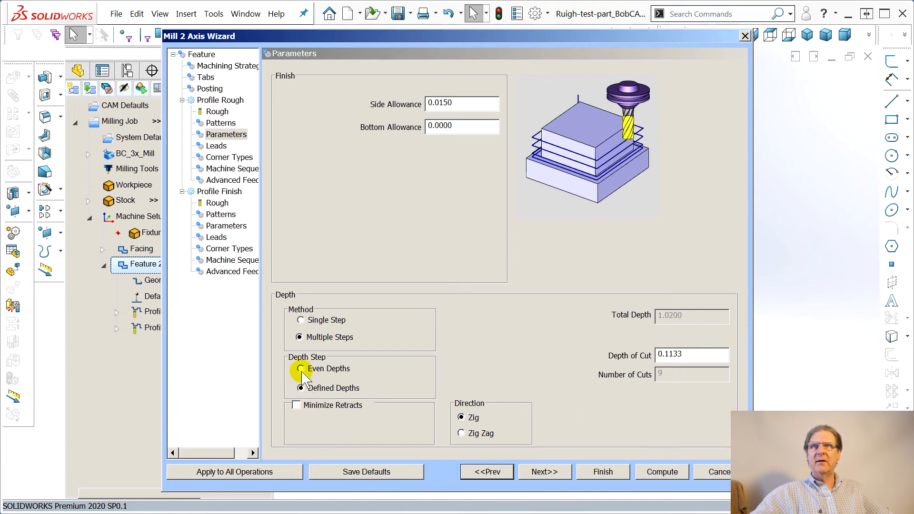
left_click(301, 369)
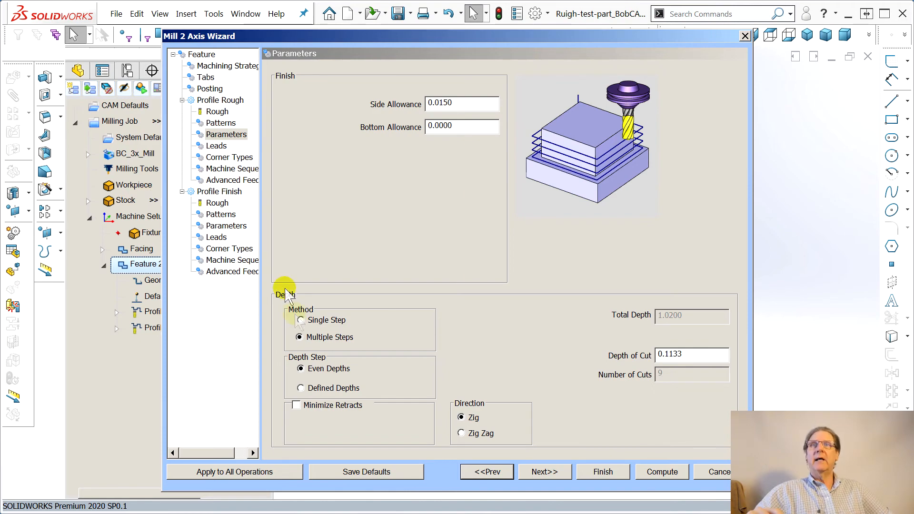
left_click(661, 473)
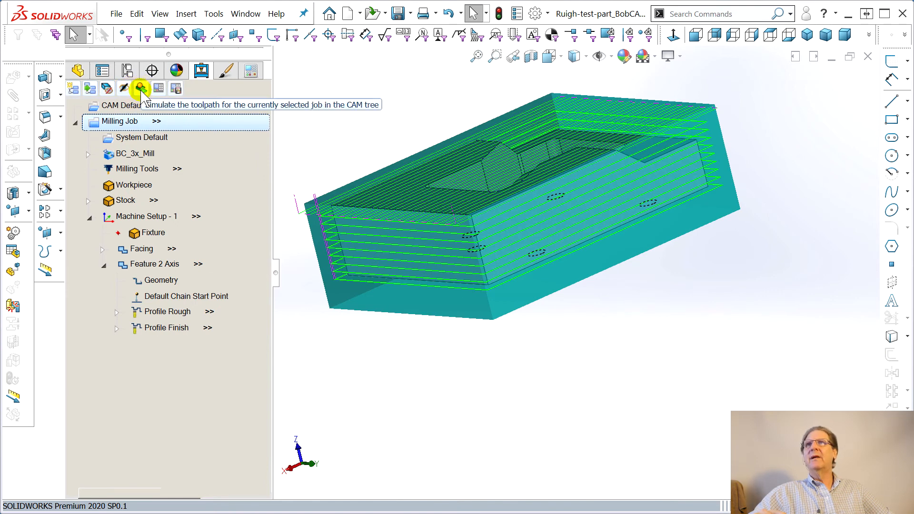
- Simulate the milling job in workpiece view through to the end, examine the material left at the stock corners, and close the simulation
left_click(142, 90)
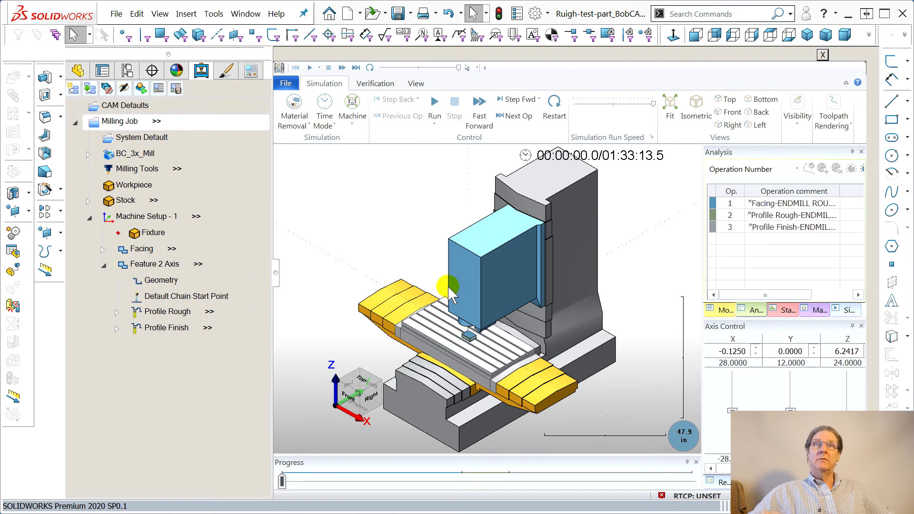
left_click(351, 110)
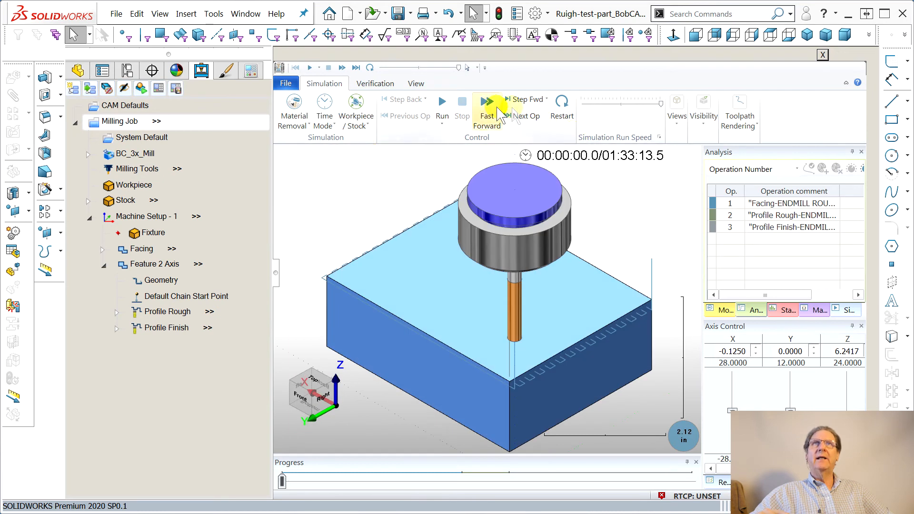
left_click(485, 125)
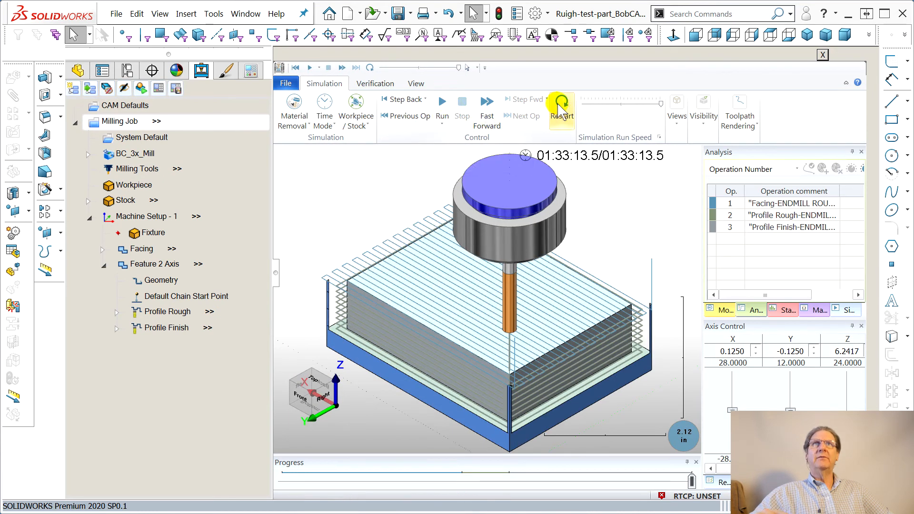
left_click(561, 108)
left_click(442, 106)
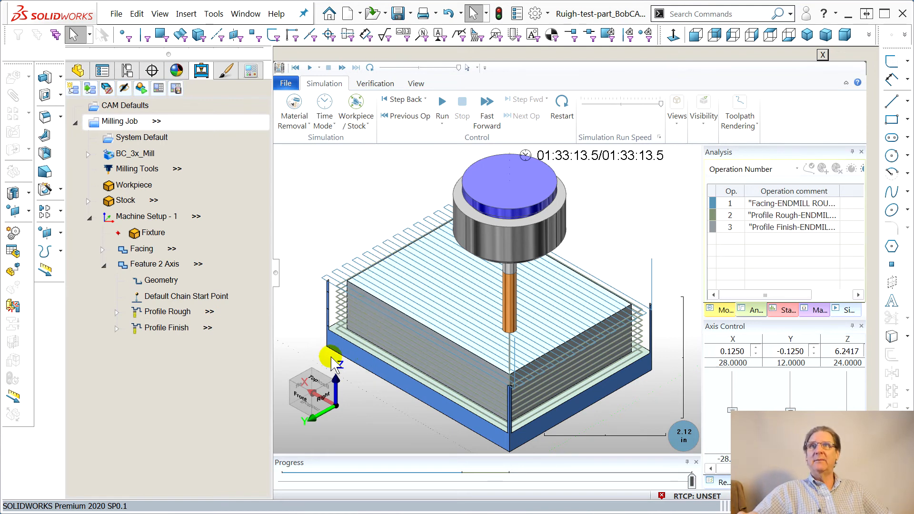
middle_click_drag(375, 334, 345, 307)
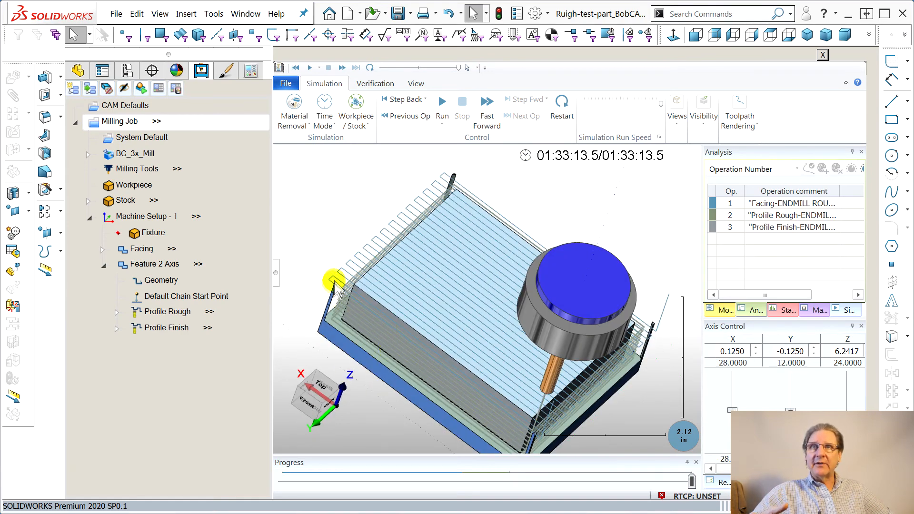
middle_click_drag(476, 379, 647, 352)
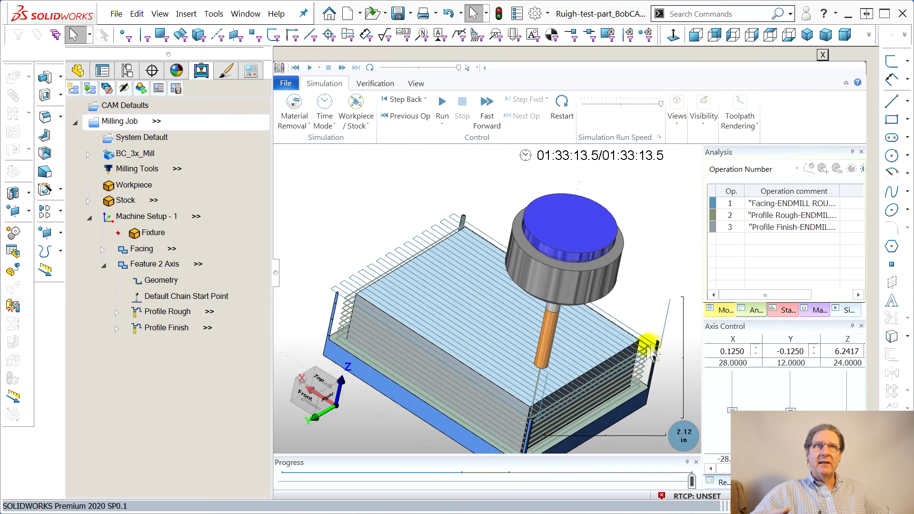
left_click(824, 55)
- Edit Feature 2 Axis to use the Side Roughing pattern for Profile Rough with a 0.125 Stepover, and compute the toolpath
left_click(157, 267)
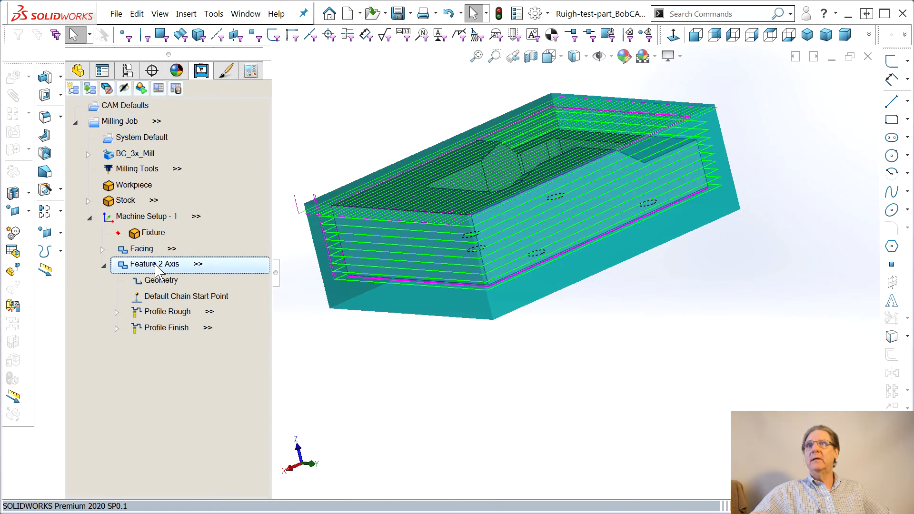
right_click(158, 272)
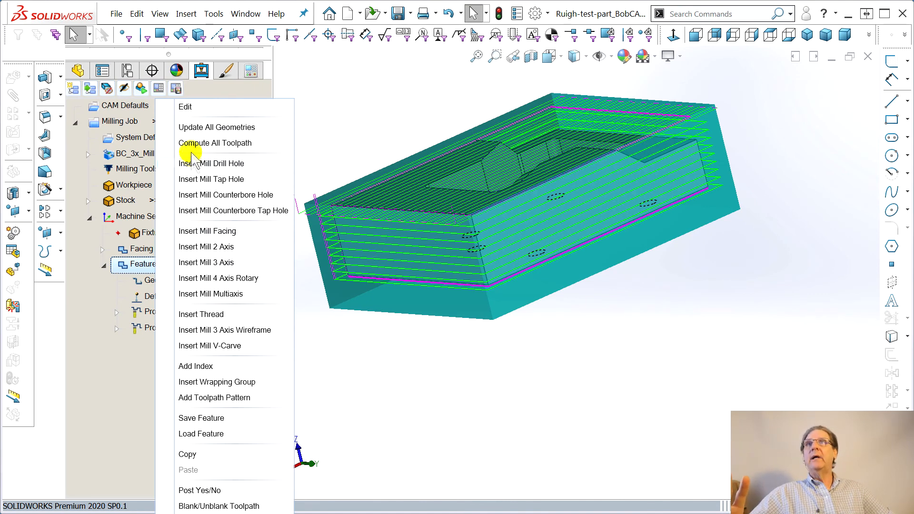
left_click(186, 109)
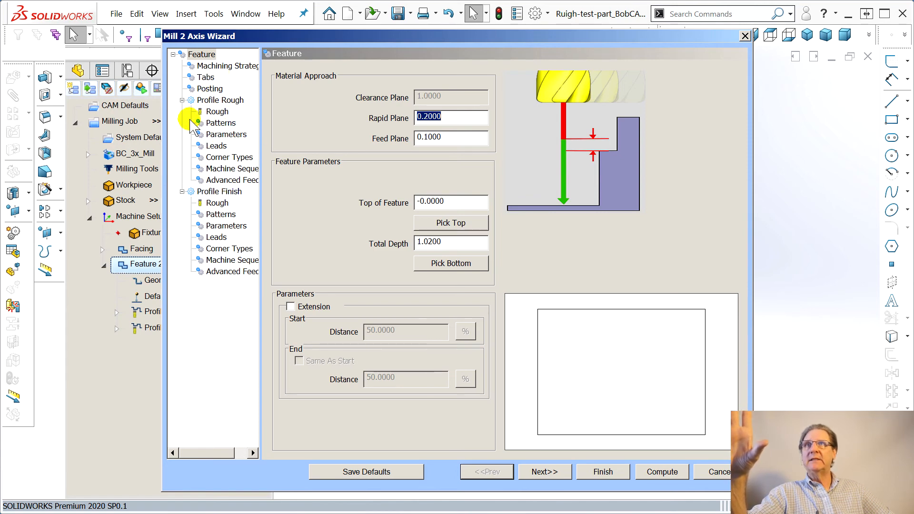
left_click(217, 137)
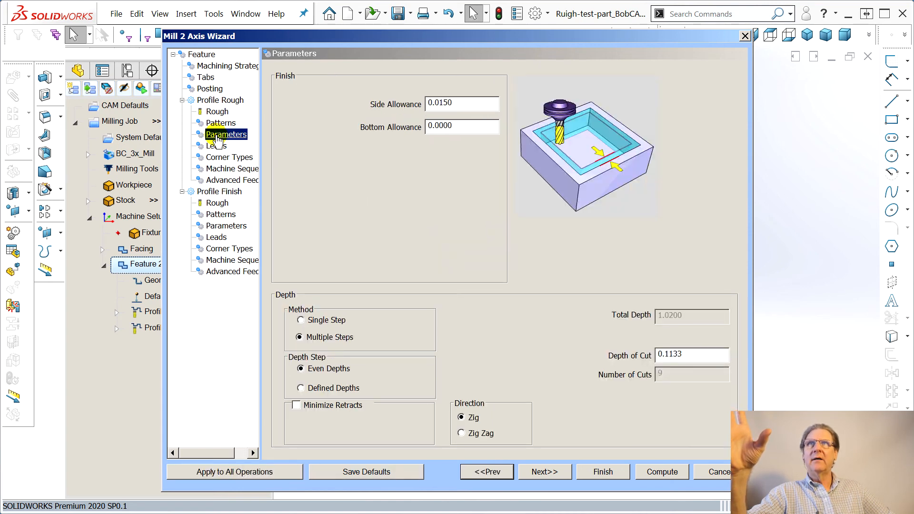
left_click(217, 124)
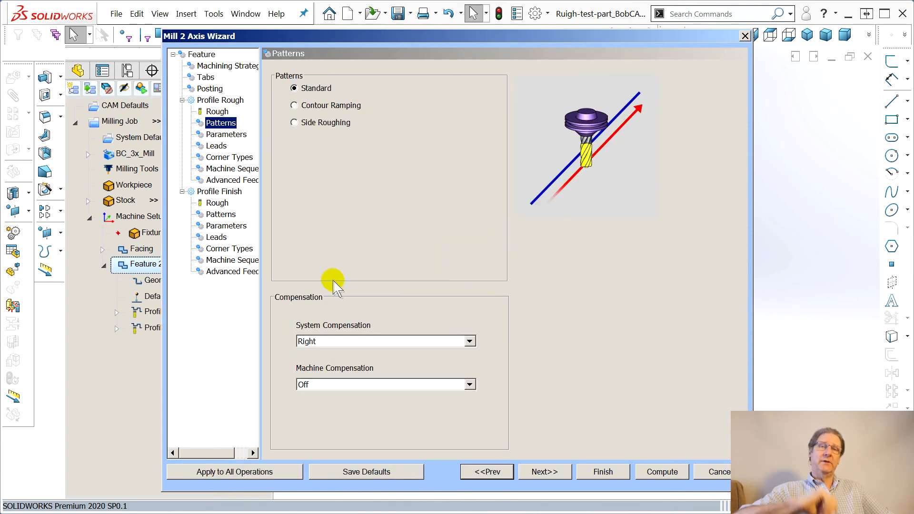
left_click(294, 123)
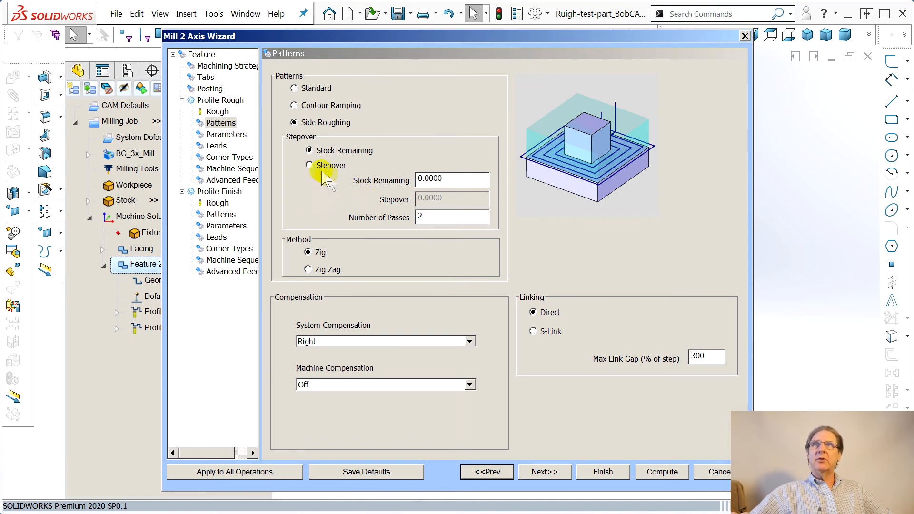
left_click(309, 166)
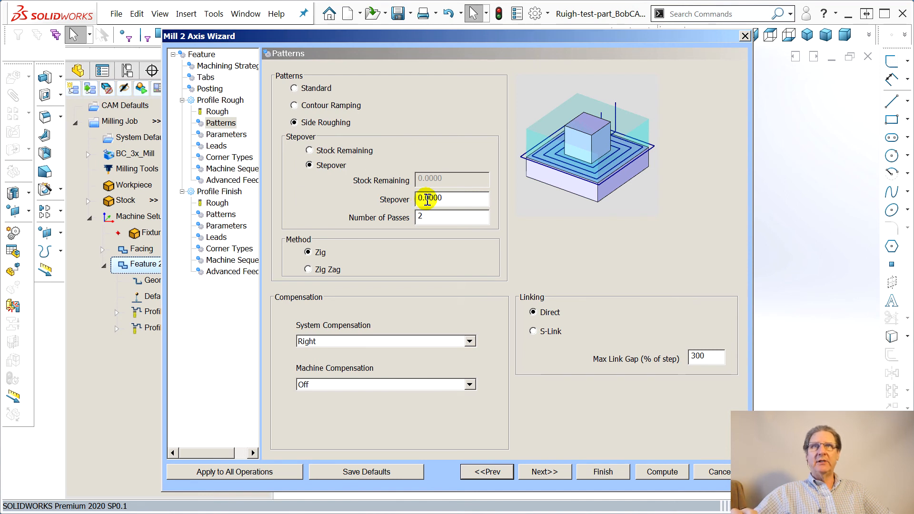
type("25")
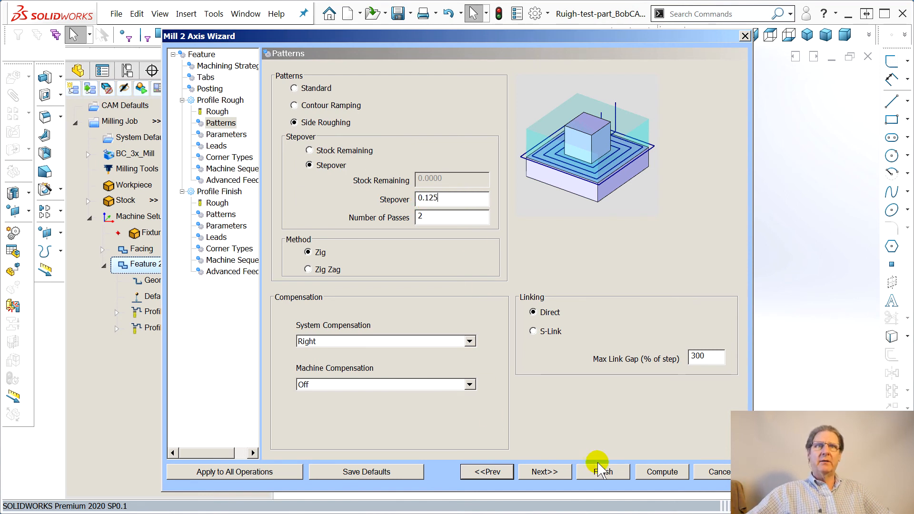
left_click(662, 471)
- Examine the side roughing toolpath around the part and run the milling job simulation to the end
middle_click_drag(443, 345, 463, 453)
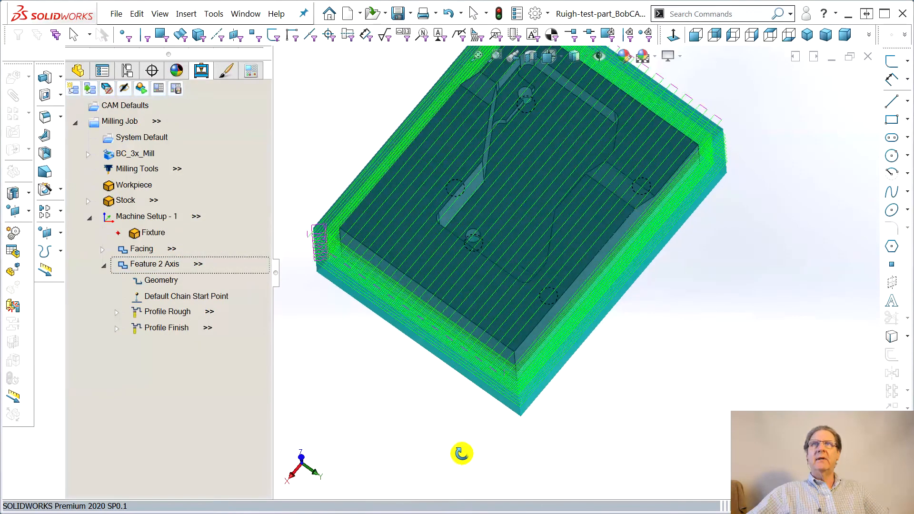
middle_click_drag(498, 351, 705, 179)
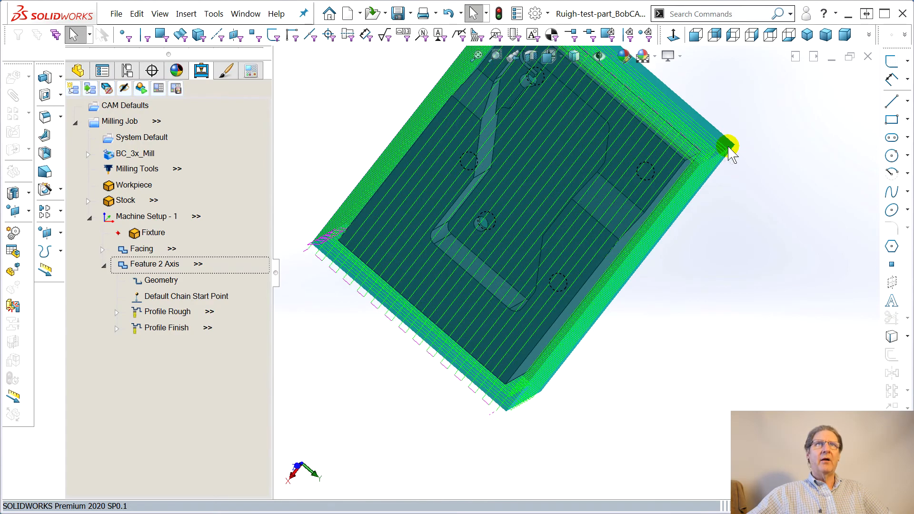
middle_click_drag(438, 98, 483, 260)
middle_click_drag(436, 285, 391, 257)
middle_click_drag(516, 373, 447, 436)
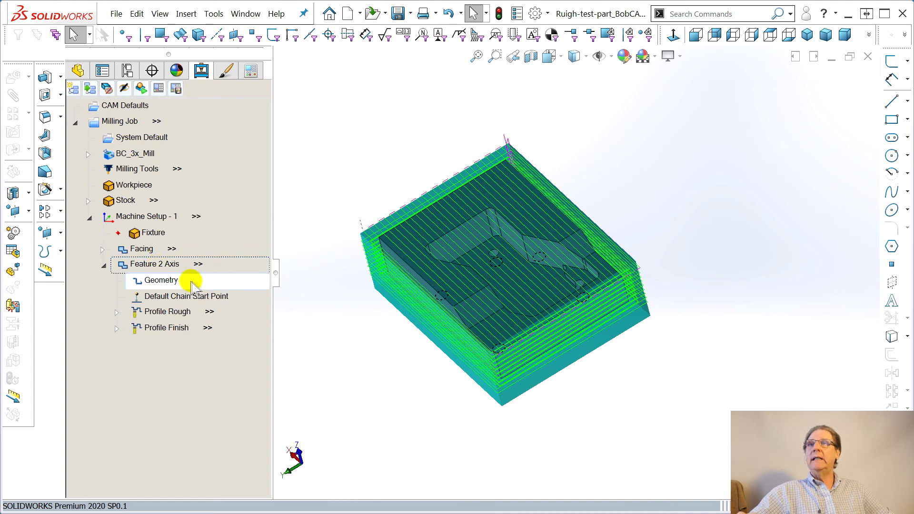
left_click(142, 216)
left_click(125, 88)
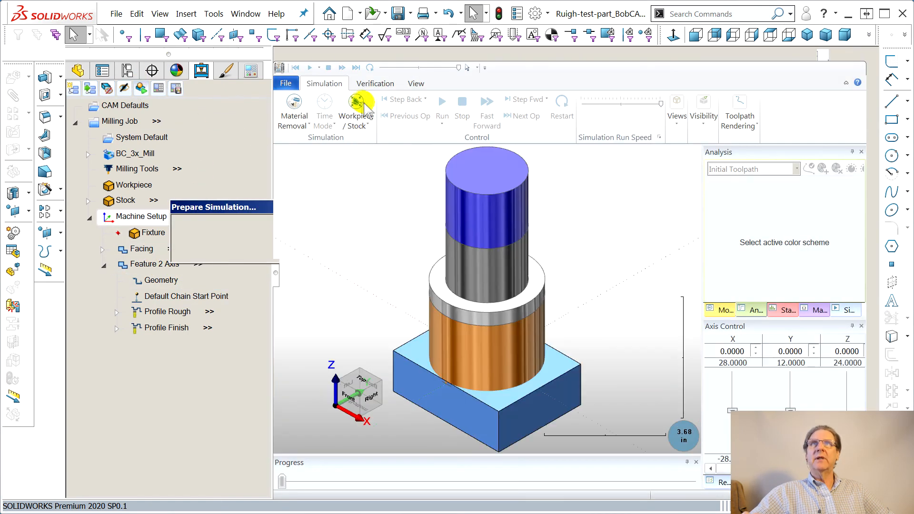
left_click(442, 102)
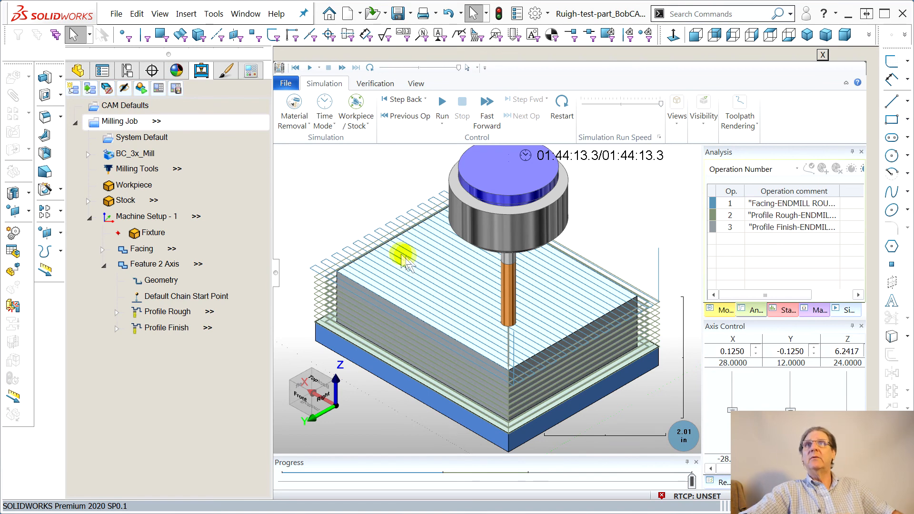
- Show the excess material in the simulation's verification report and examine the marked locations around the machined part
left_click(374, 84)
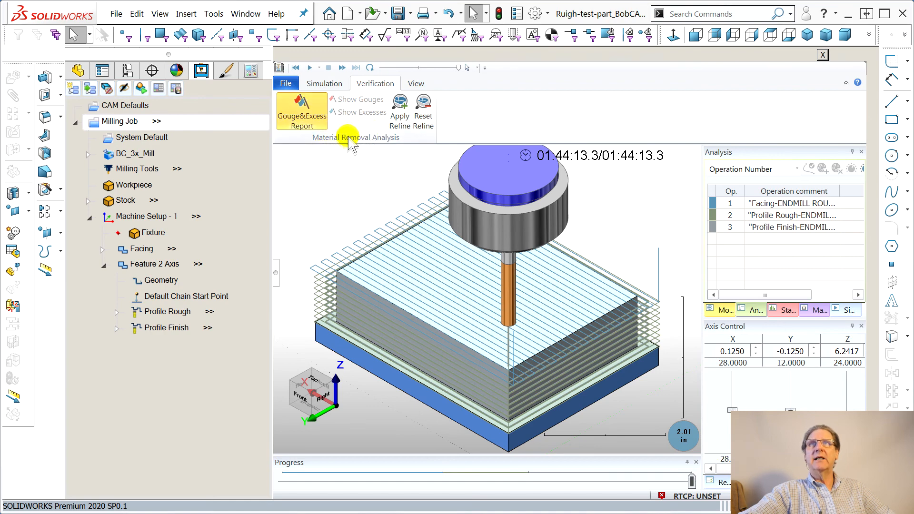
left_click(362, 112)
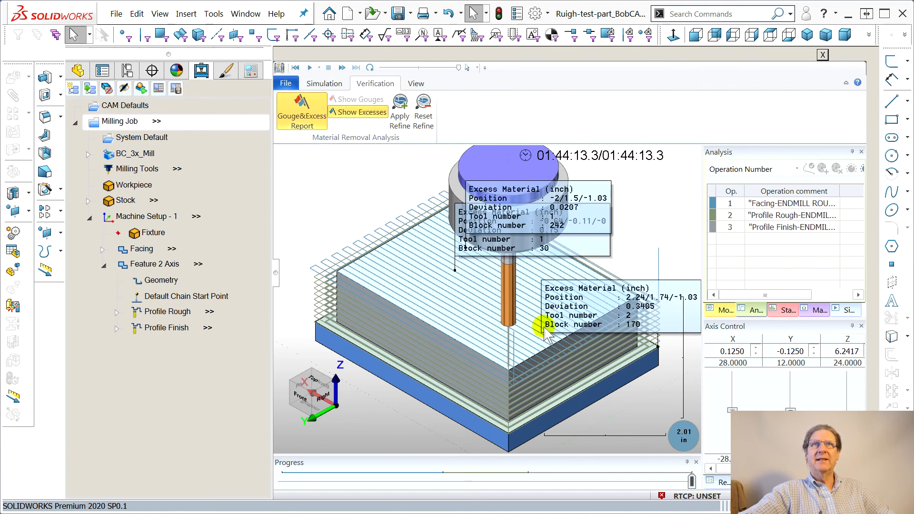
middle_click_drag(546, 335, 452, 309)
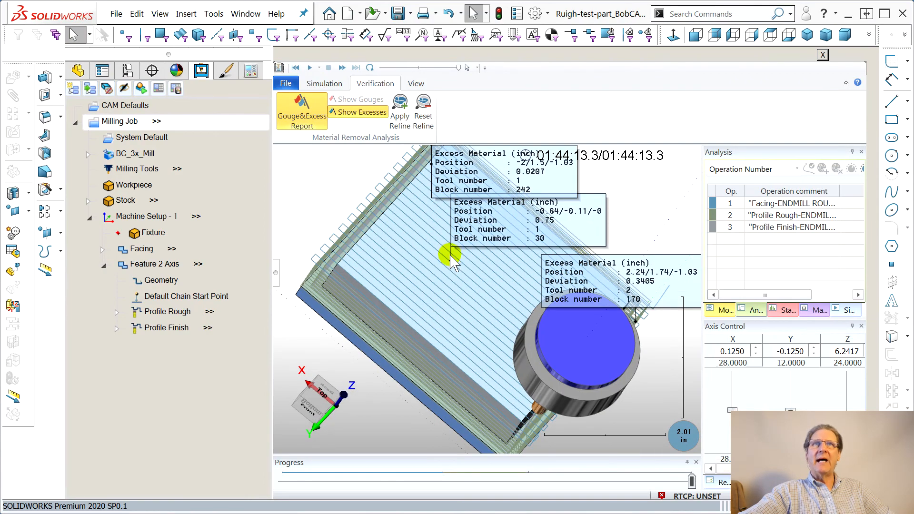
middle_click_drag(459, 232, 495, 261)
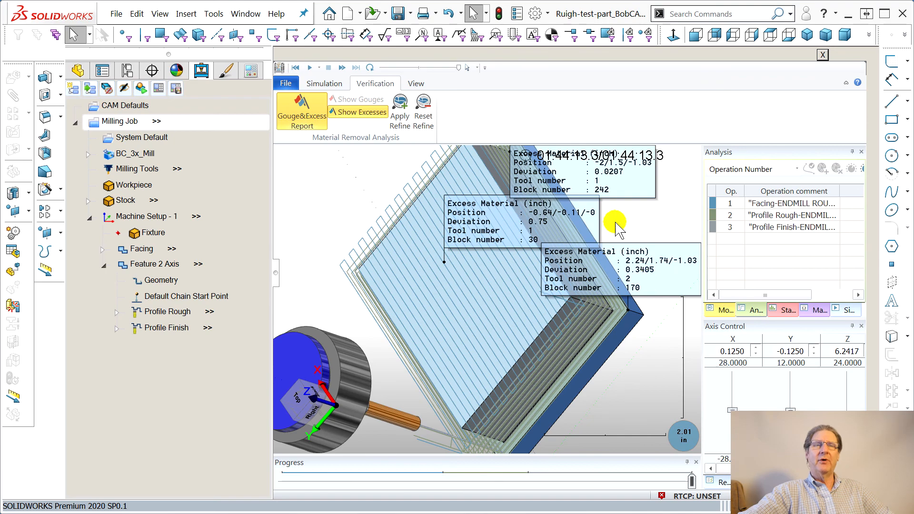
middle_click_drag(465, 269, 473, 233)
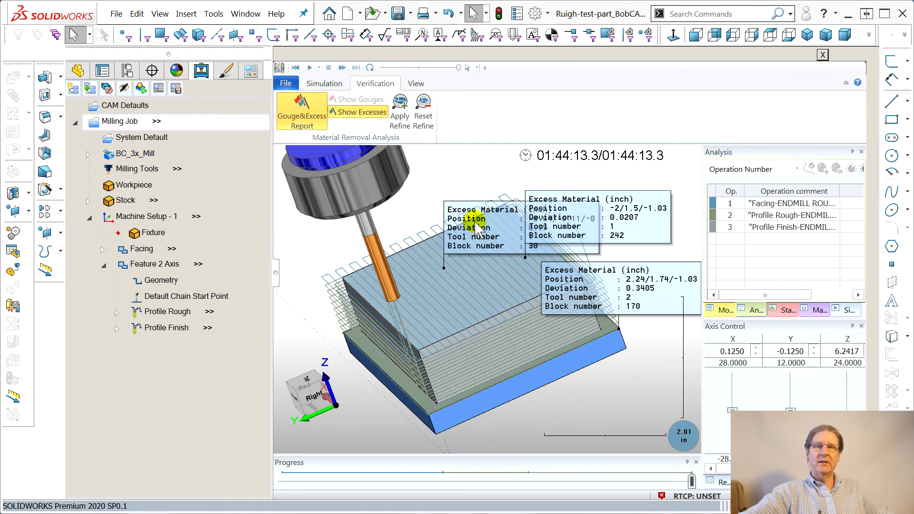